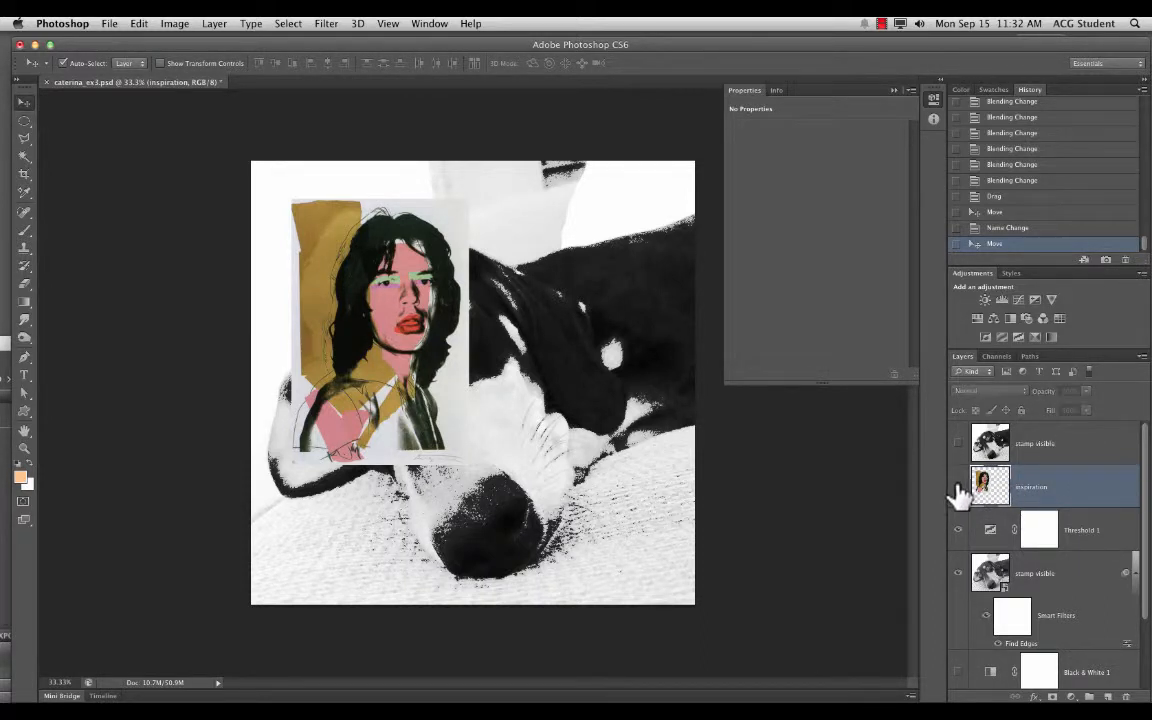
Toggle the inspiration layer's visibility and examine the portrait's flat colour areas and linework up close.
click(958, 487)
click(958, 487)
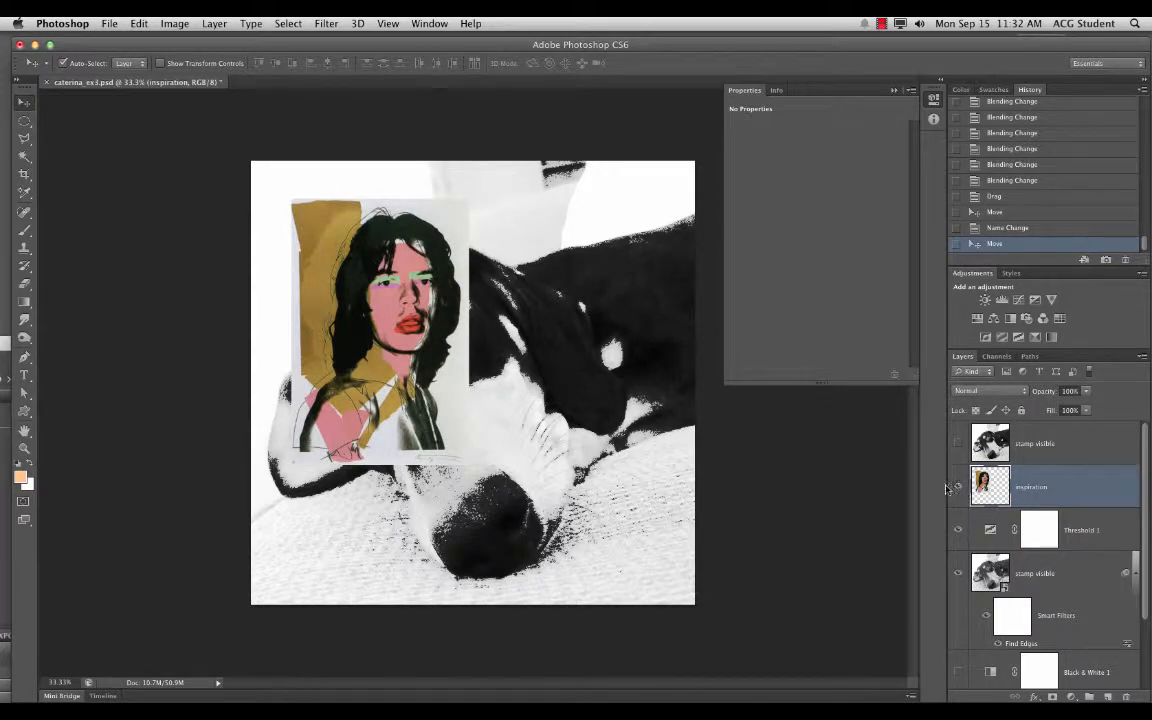
key(super+plus)
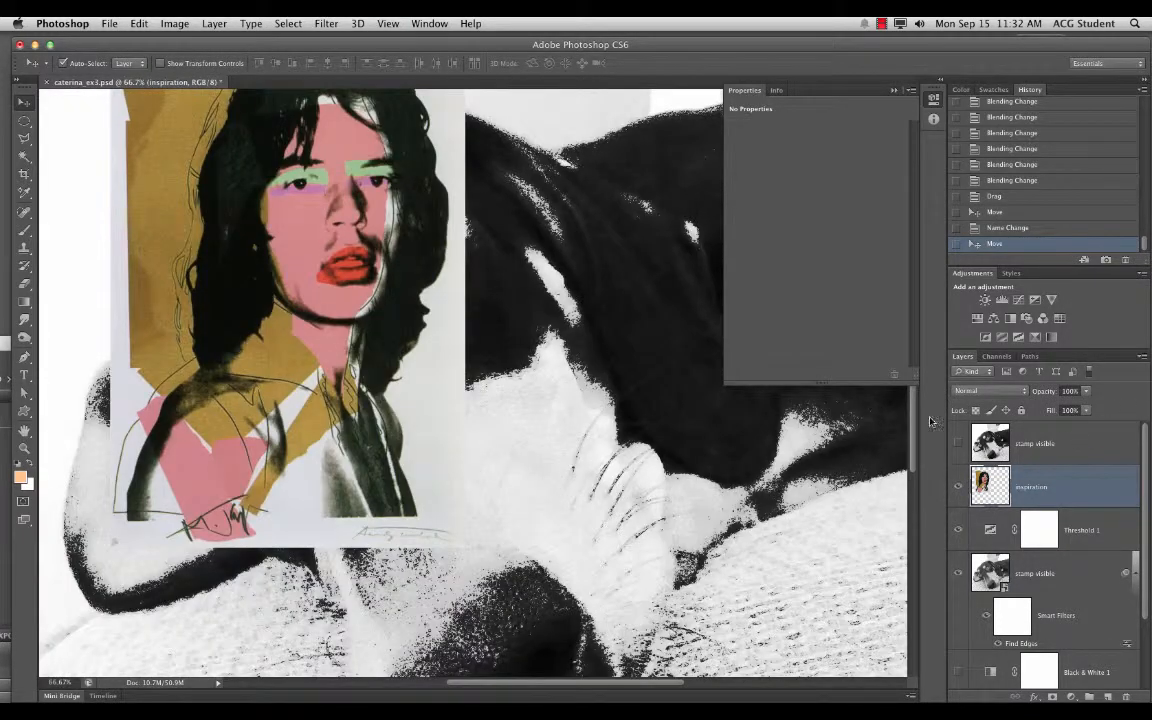
drag(418, 344, 496, 454)
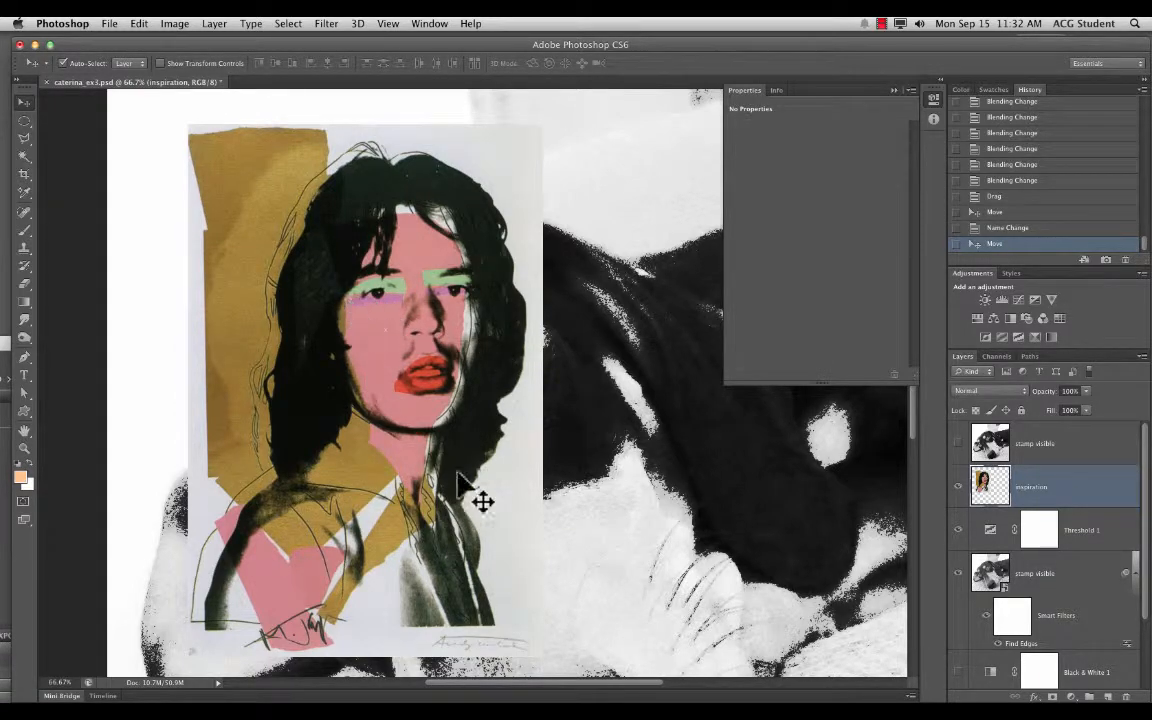
drag(510, 530, 428, 540)
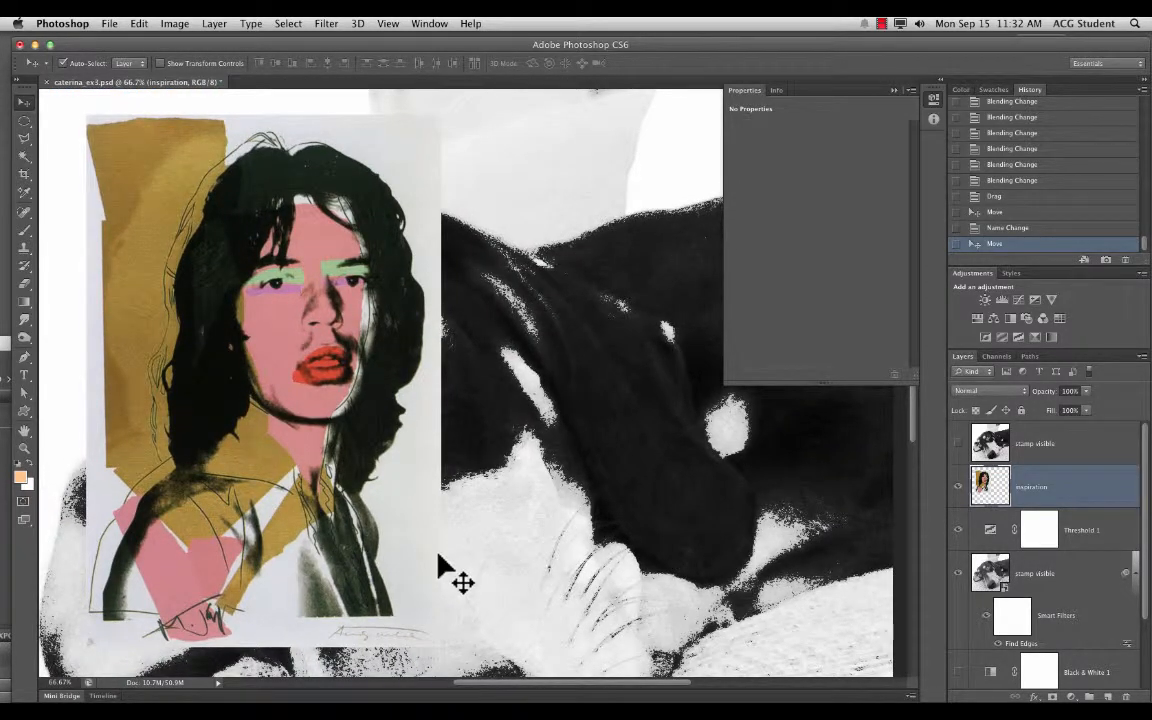
Hide the inspiration layer, keep the stamp visible layer shown, and move the inspiration layer to the top of the layer stack.
click(958, 486)
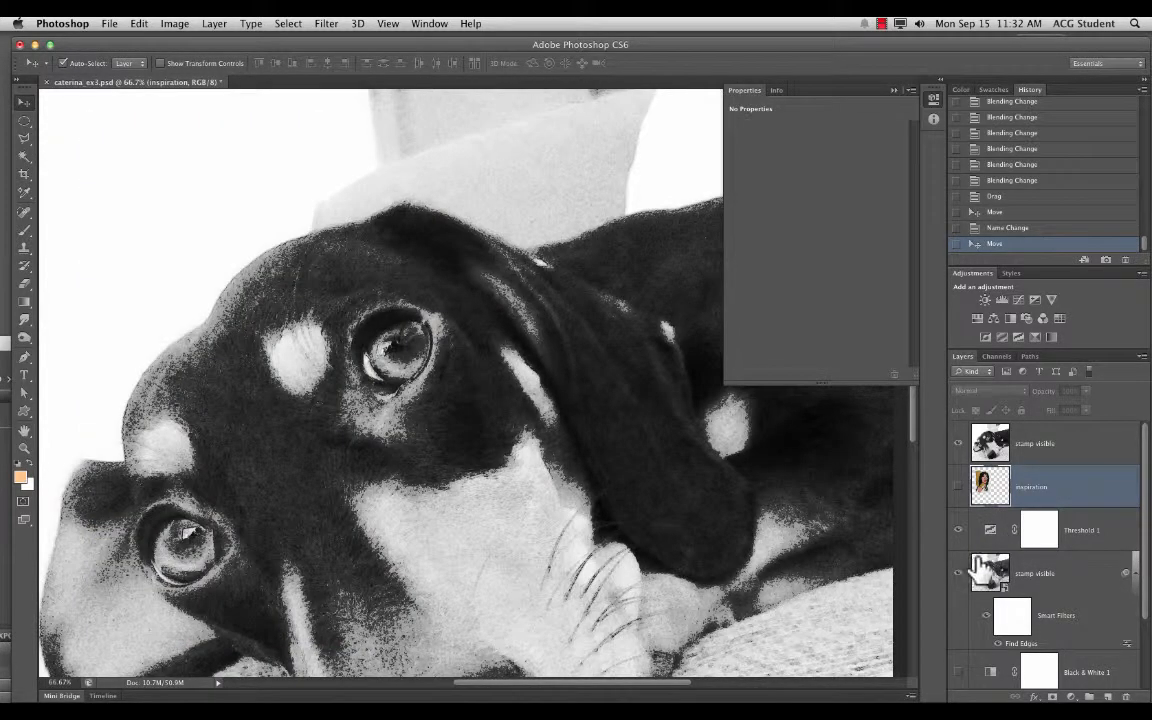
key(super+minus)
key(super+minus)
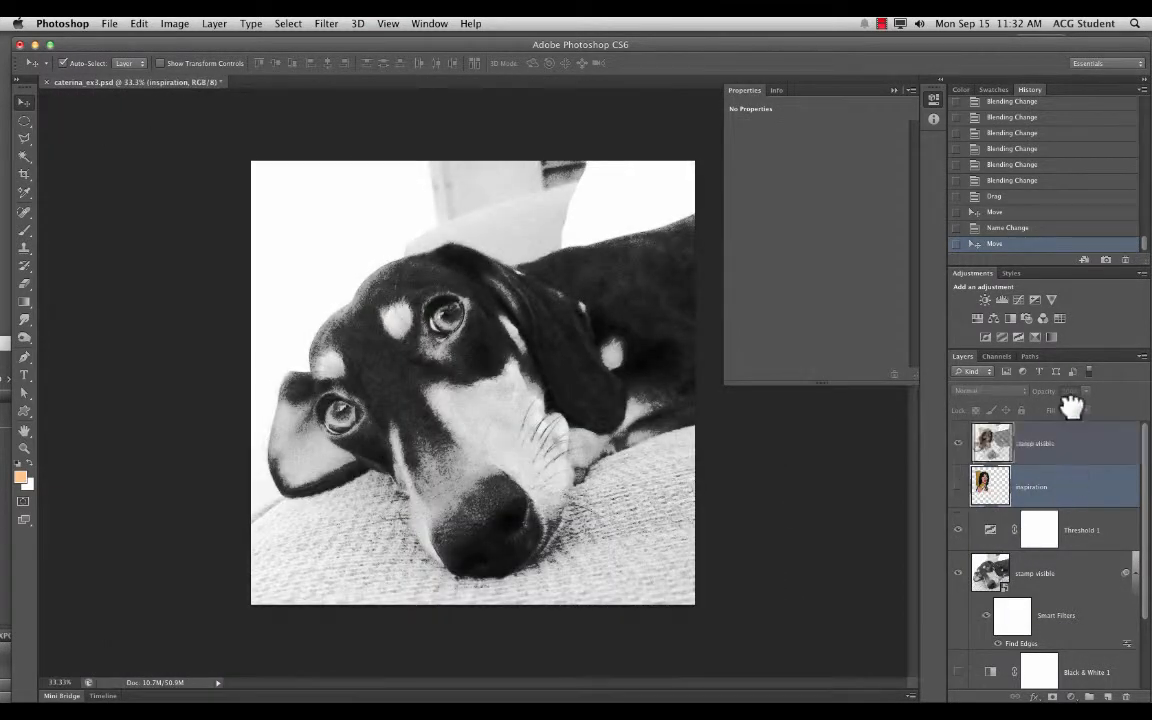
drag(1027, 477, 1034, 427)
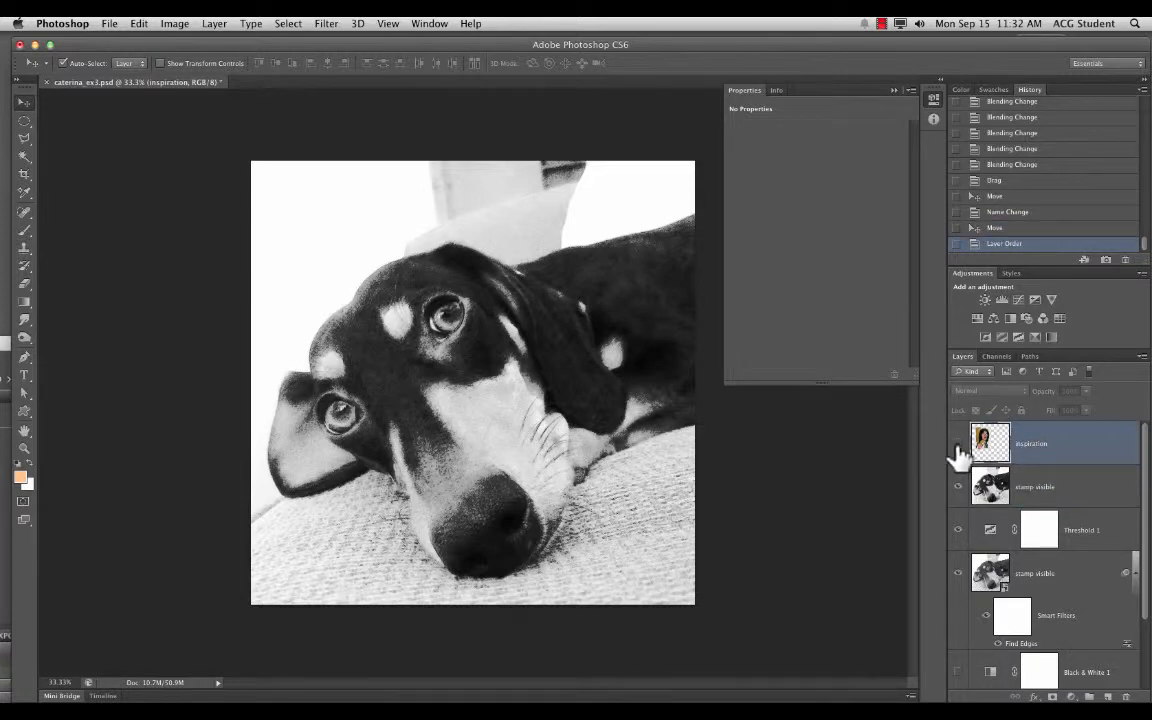
click(957, 443)
click(958, 443)
Add a Solid Color fill layer named backgrd in orange (ff8500) directly above the upper stamp visible layer.
click(1003, 485)
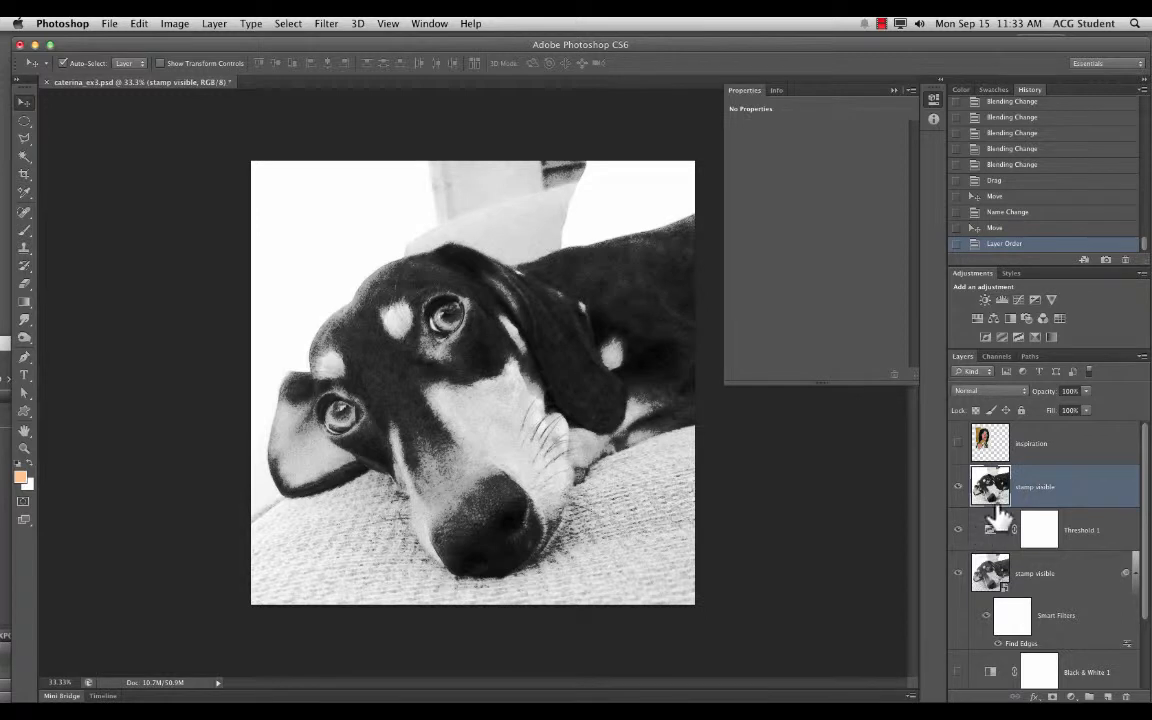
click(217, 24)
mouse_move(225, 146)
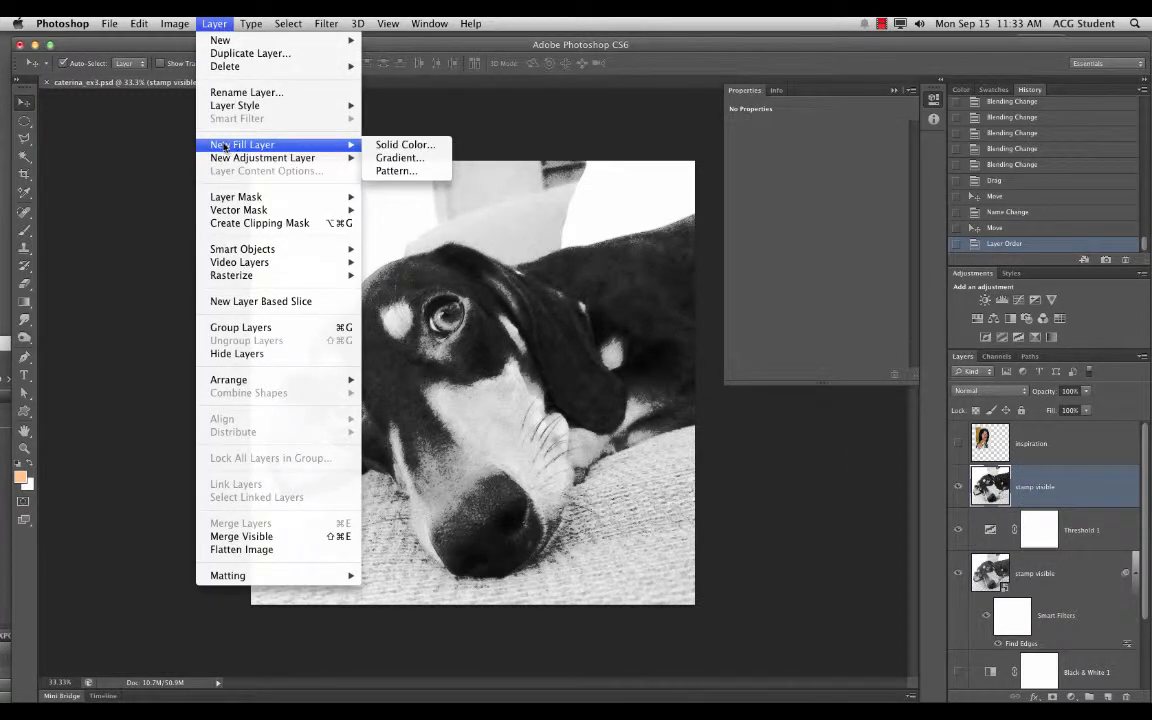
click(404, 144)
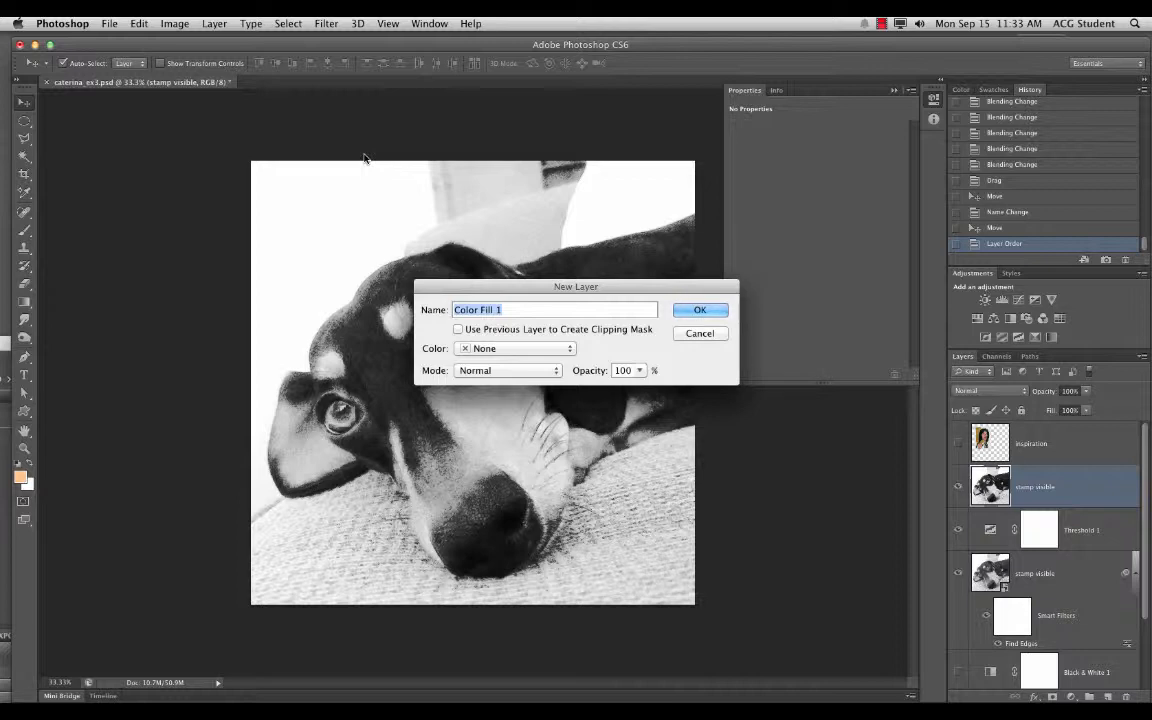
text(backgro)
key(Return)
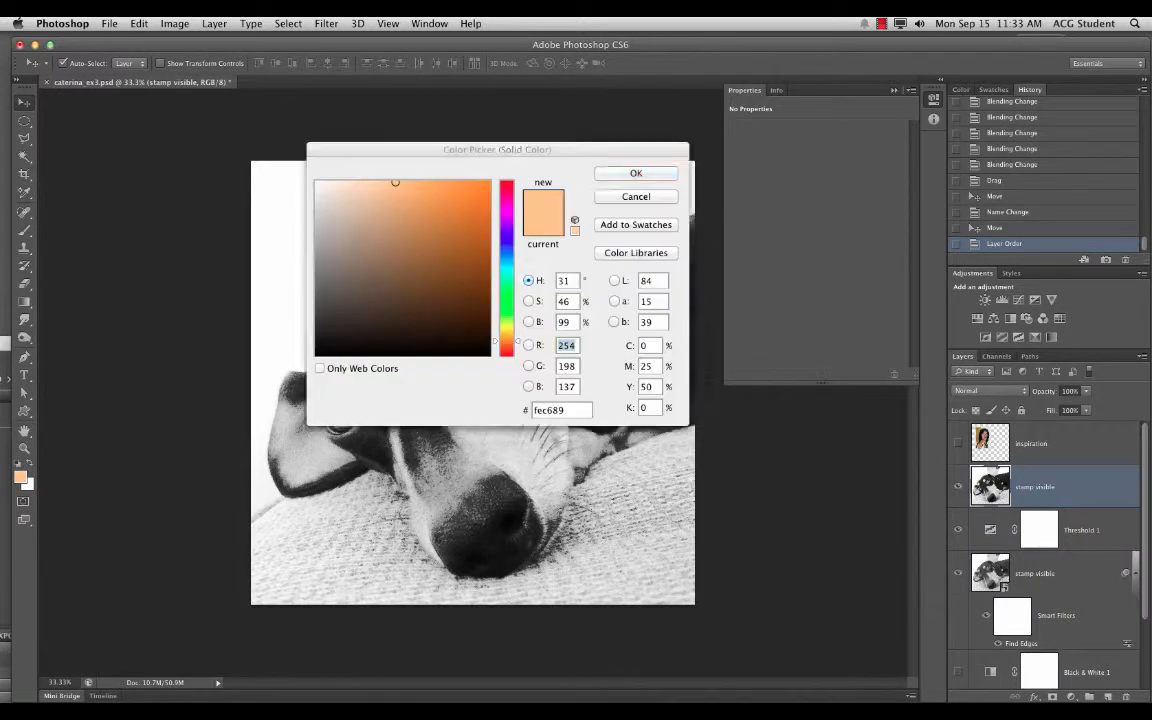
drag(506, 160, 585, 178)
drag(553, 219, 574, 192)
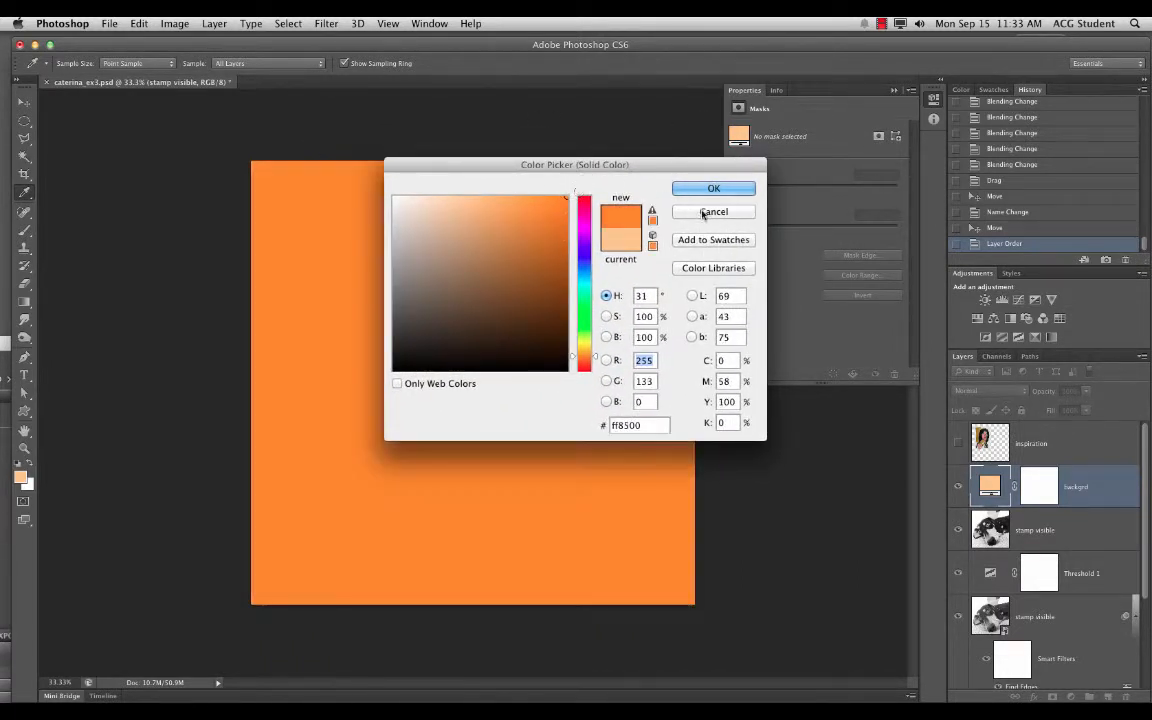
click(714, 188)
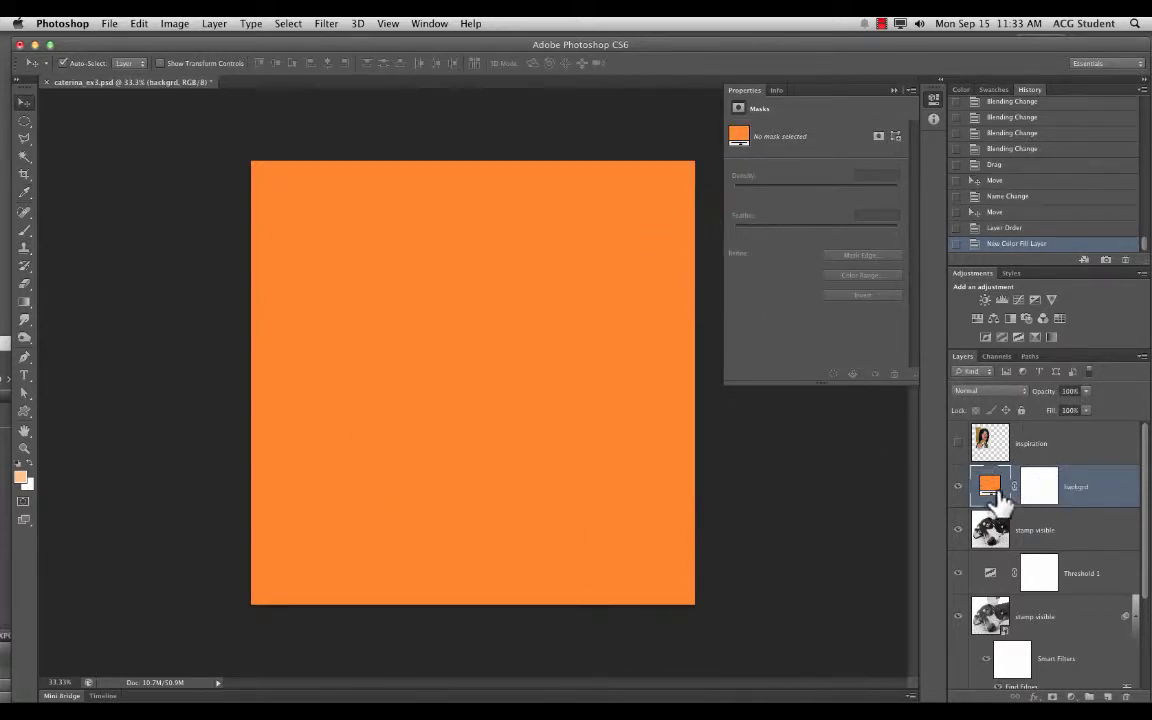
Change the backgrd fill layer's colour to blue (009cff).
click(1043, 489)
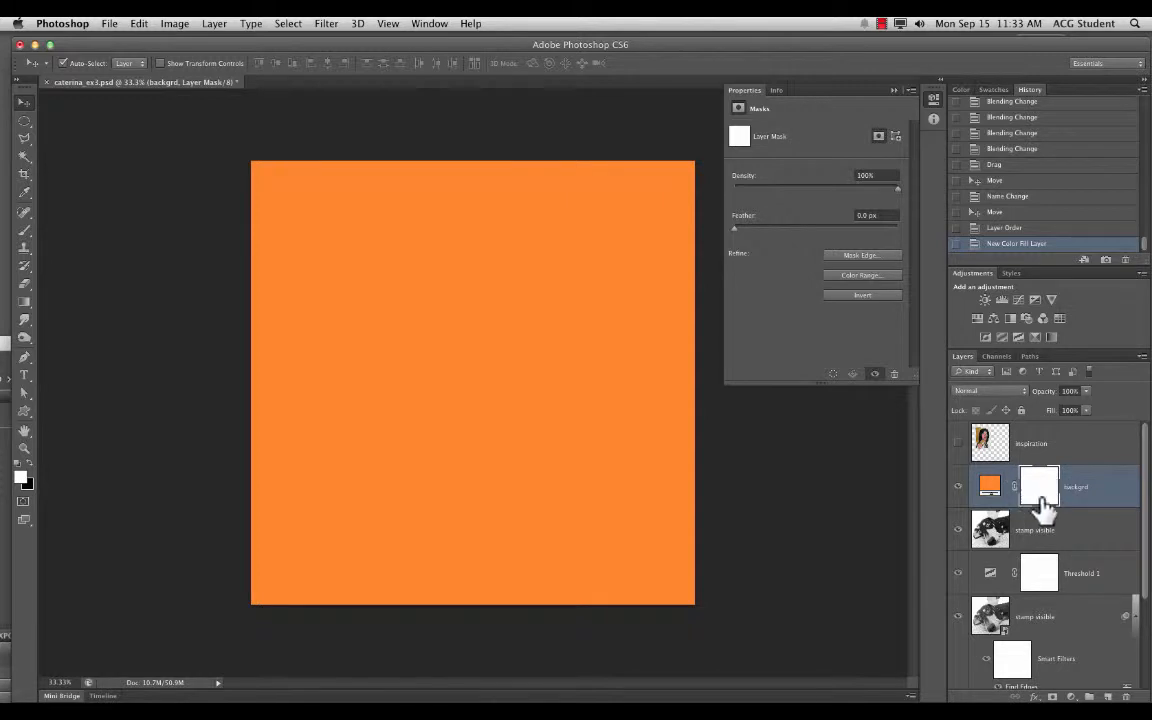
click(988, 488)
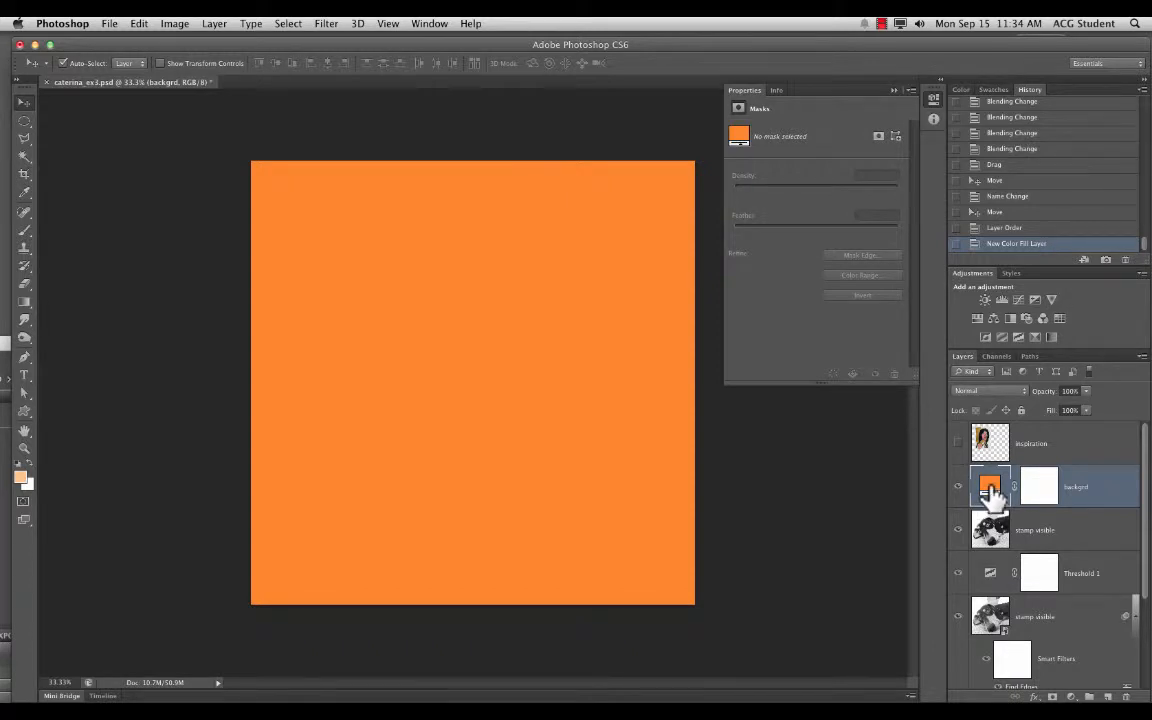
double_click(990, 488)
click(582, 272)
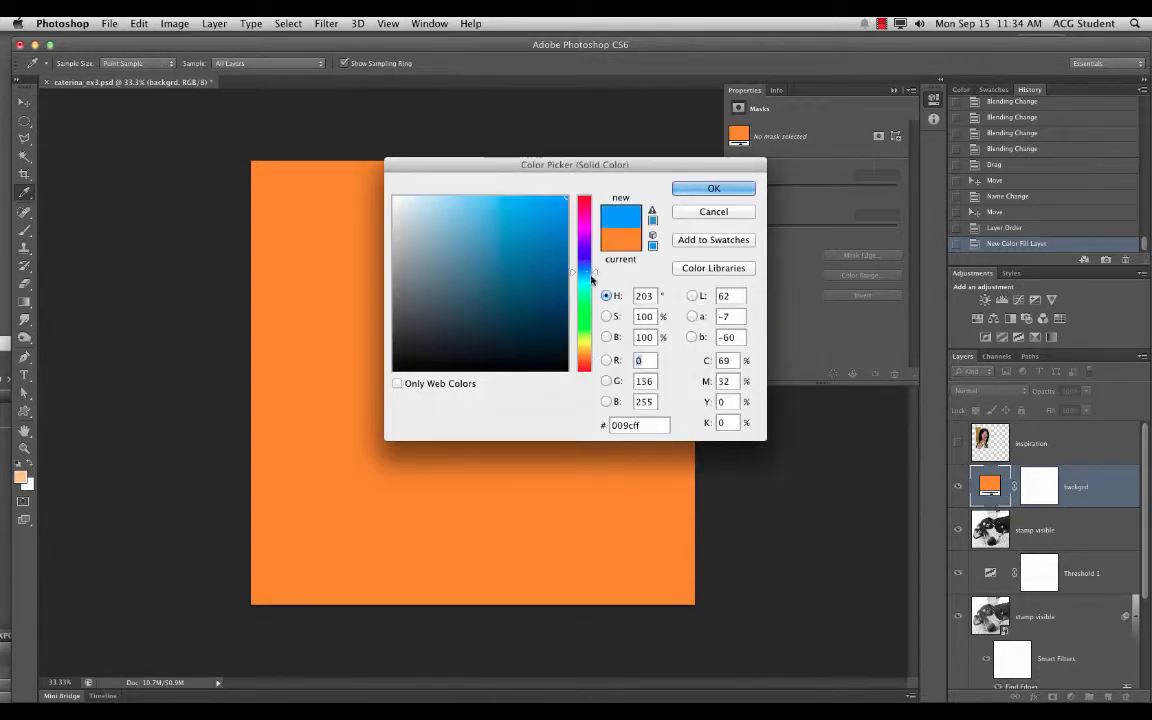
click(713, 188)
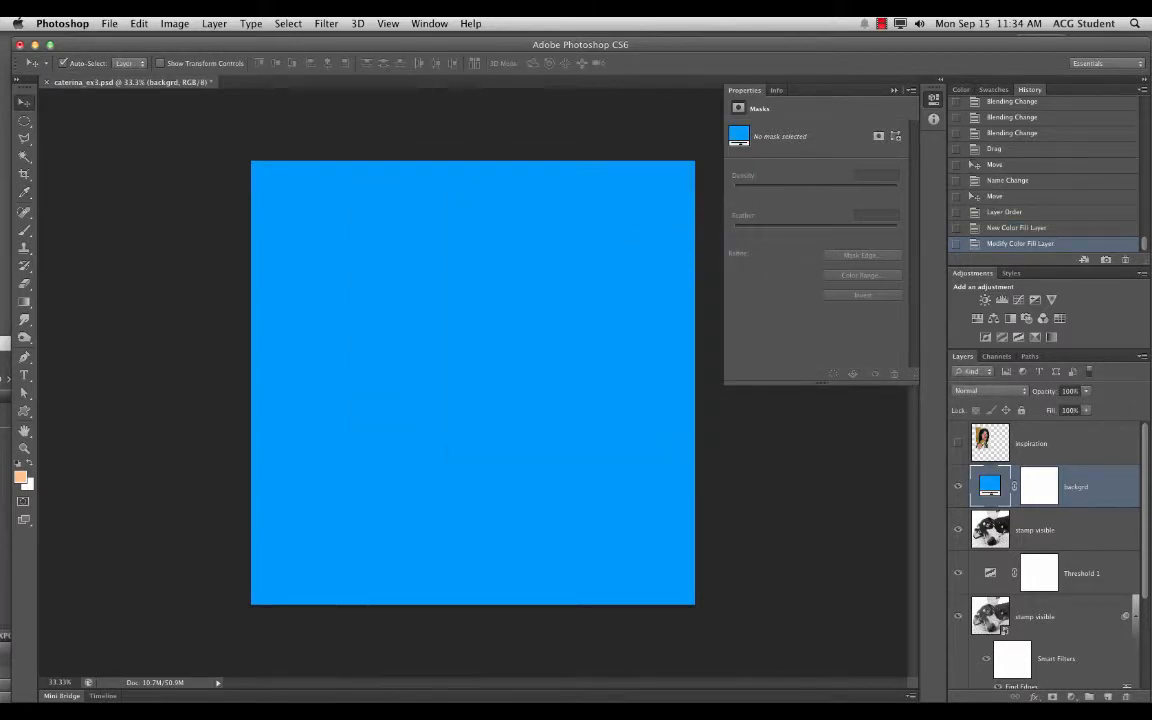
Paint black on the backgrd layer's mask over the dog's upper eye and forehead, and invert the mask.
click(1039, 490)
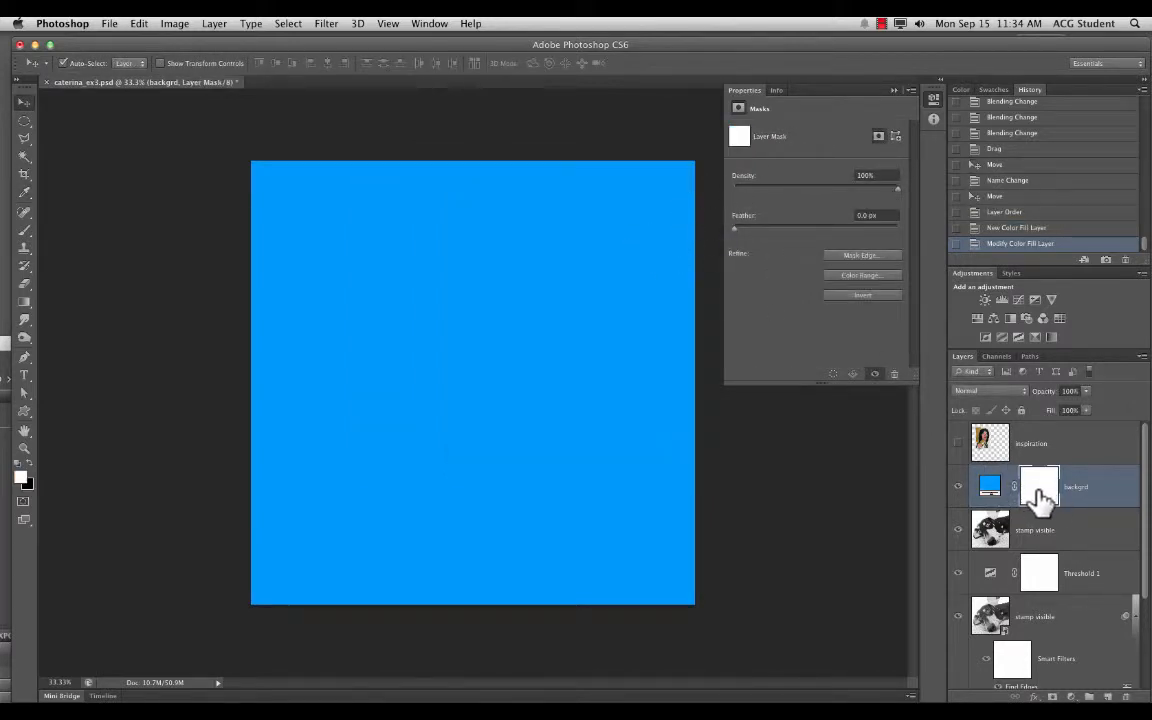
key(b)
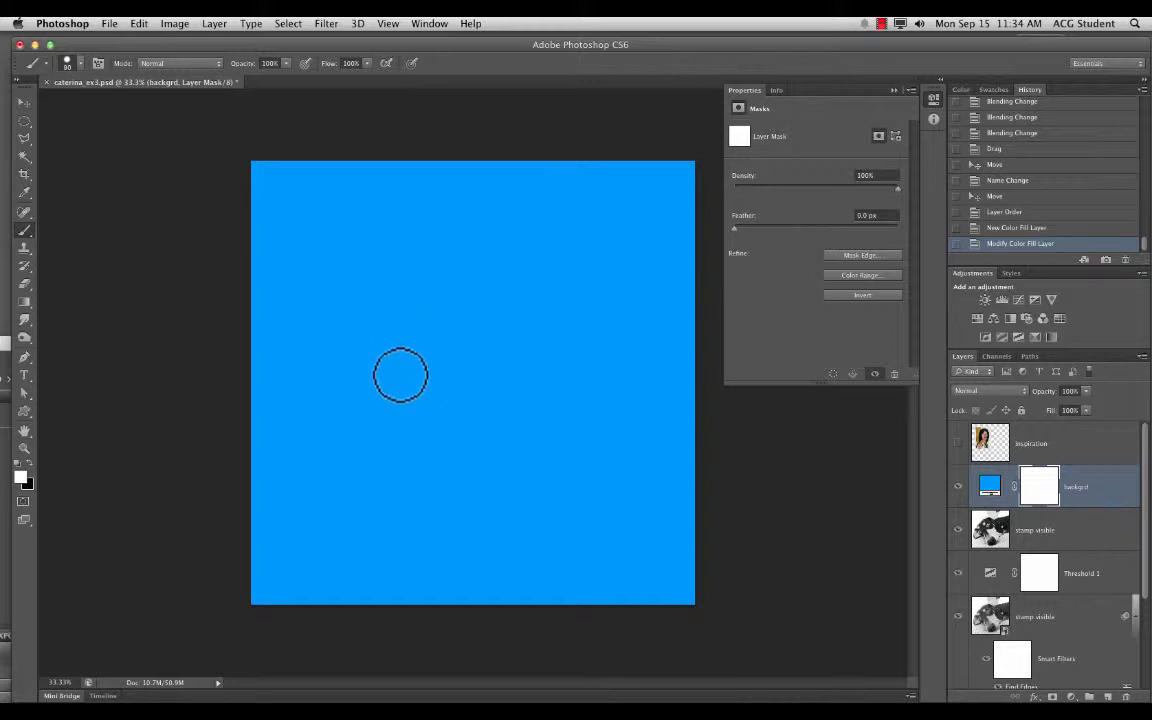
mouse_move(396, 388)
mouse_down()
mouse_move(426, 317)
mouse_move(398, 340)
mouse_move(373, 341)
mouse_move(431, 289)
mouse_move(383, 287)
mouse_move(371, 315)
mouse_move(450, 311)
mouse_move(387, 398)
mouse_move(481, 293)
mouse_move(440, 288)
mouse_move(475, 289)
mouse_move(460, 325)
mouse_up()
key(x)
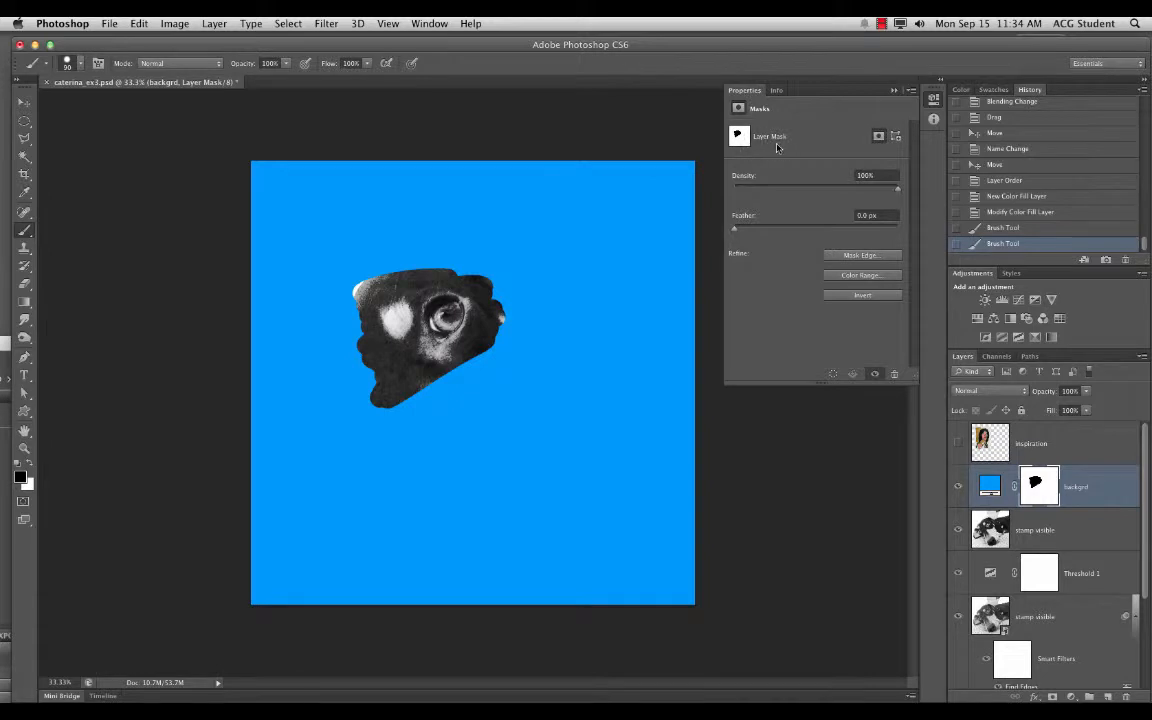
click(858, 296)
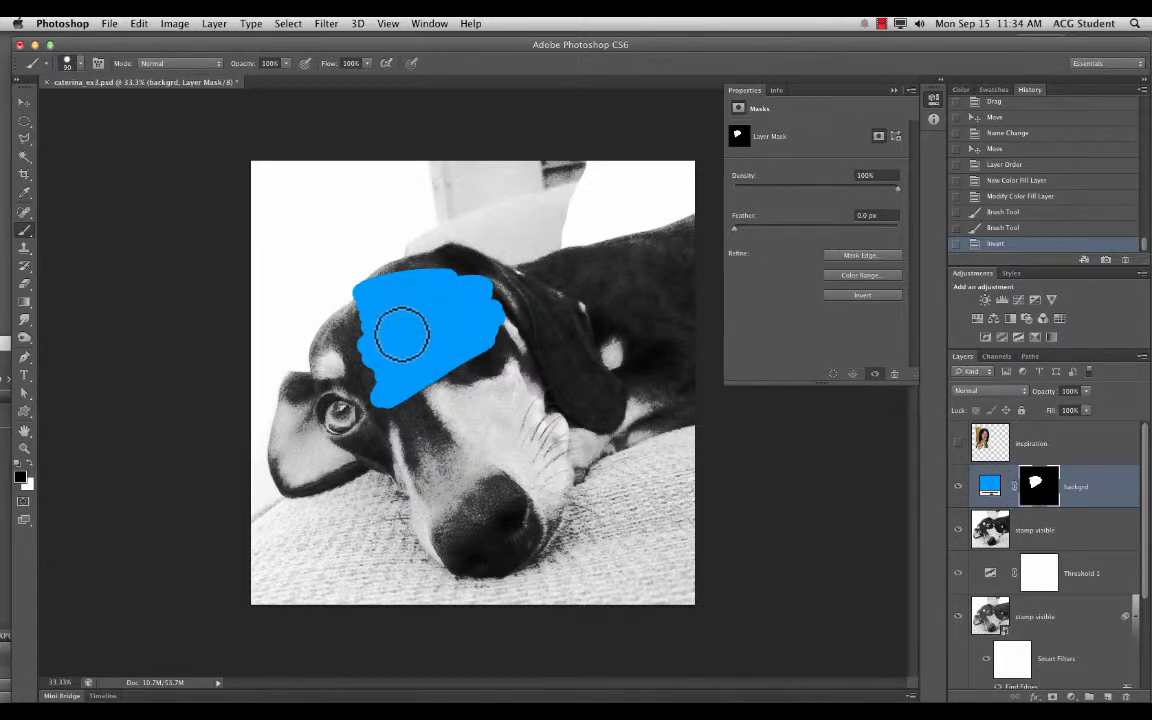
Paint white on the backgrd mask to extend the blue patch over the edge of the dog's forehead.
key(i)
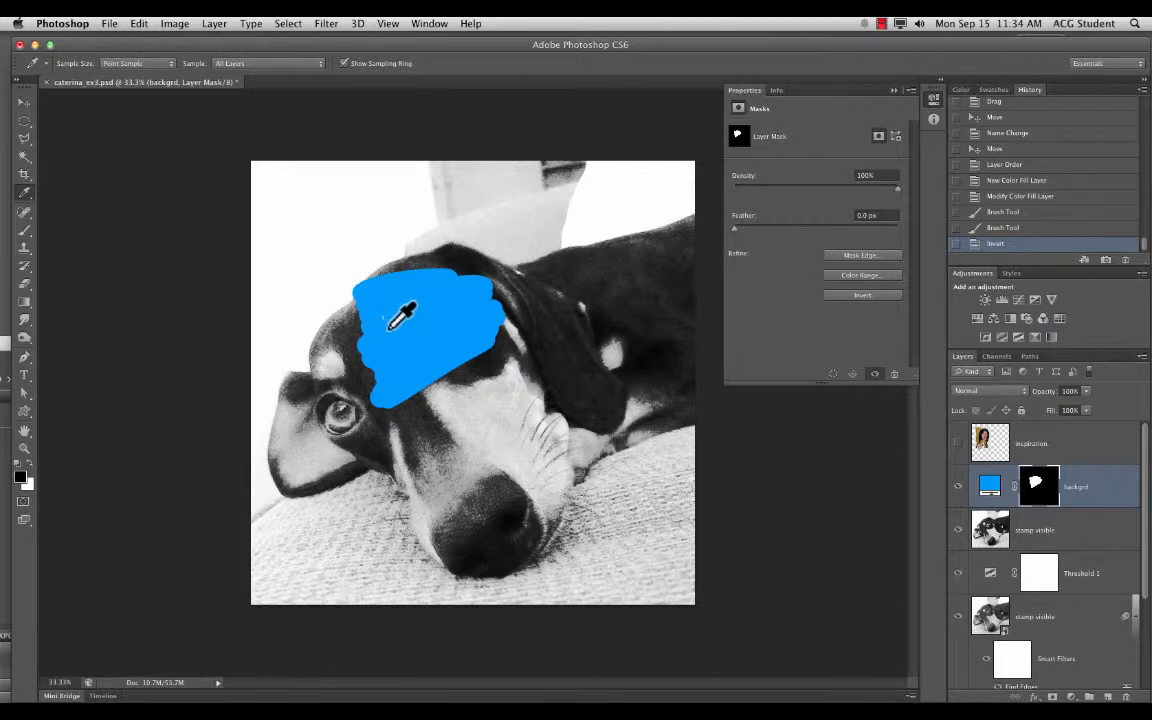
key(b)
key(x)
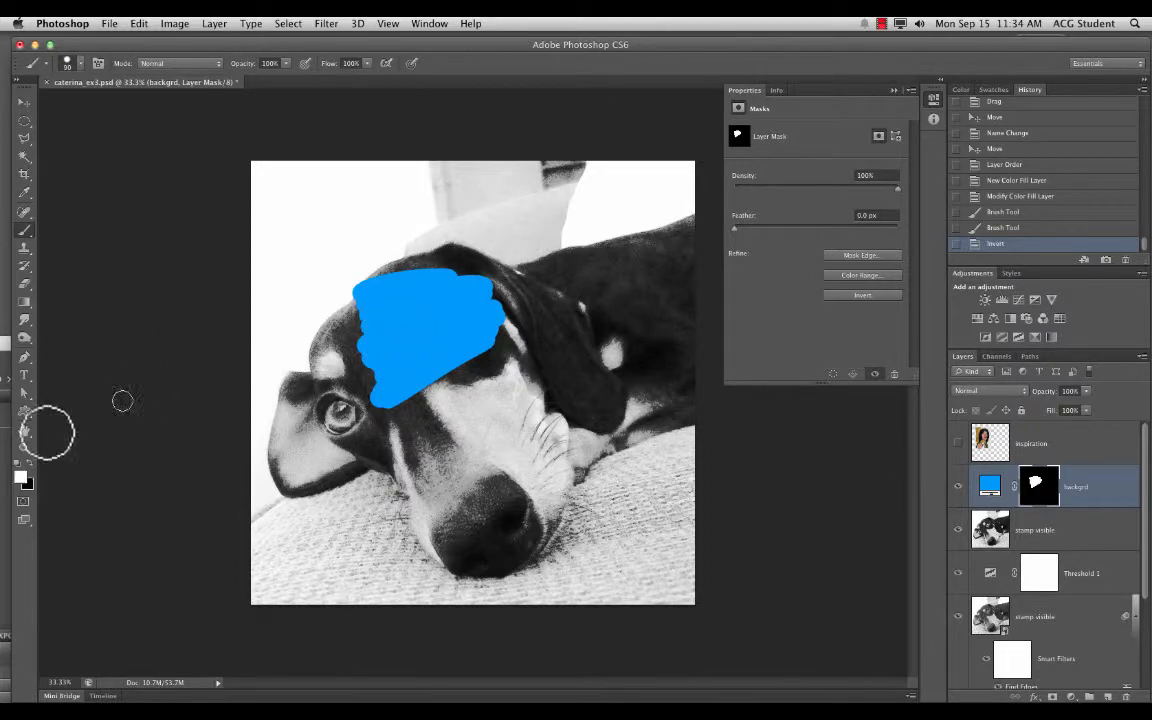
click(21, 477)
click(713, 211)
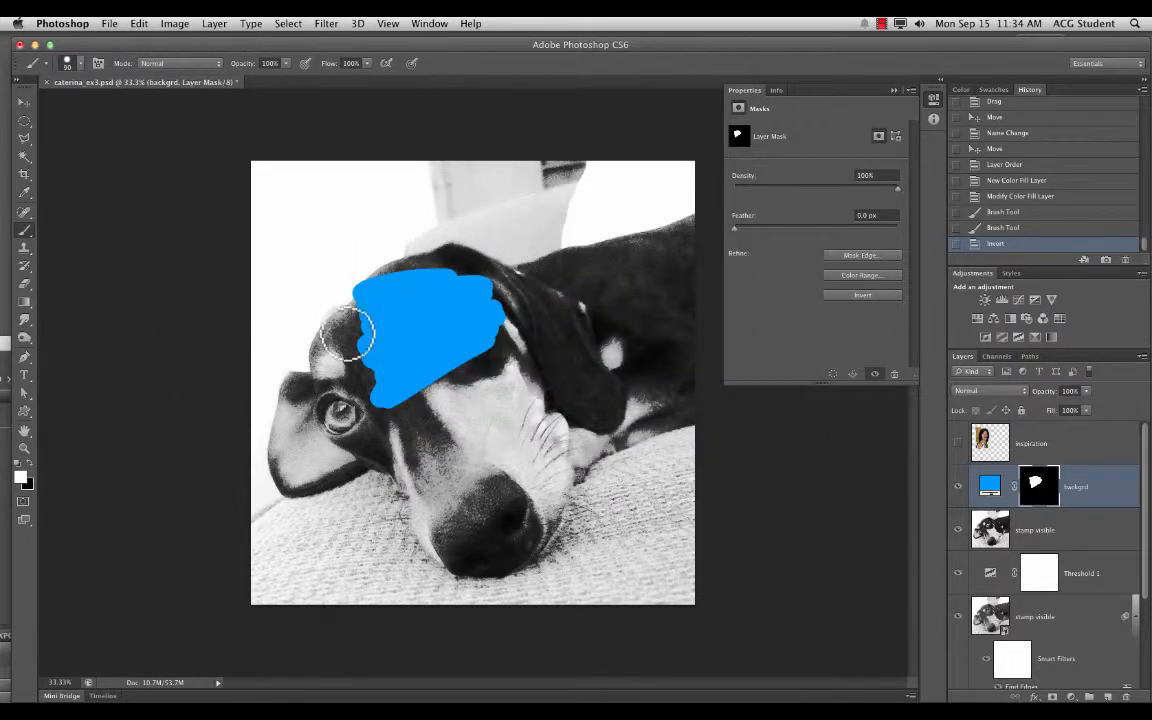
mouse_move(373, 321)
mouse_down()
mouse_move(380, 290)
mouse_move(361, 339)
mouse_up()
Paint black on the backgrd mask over the entire blue patch to hide it from the dog.
key(x)
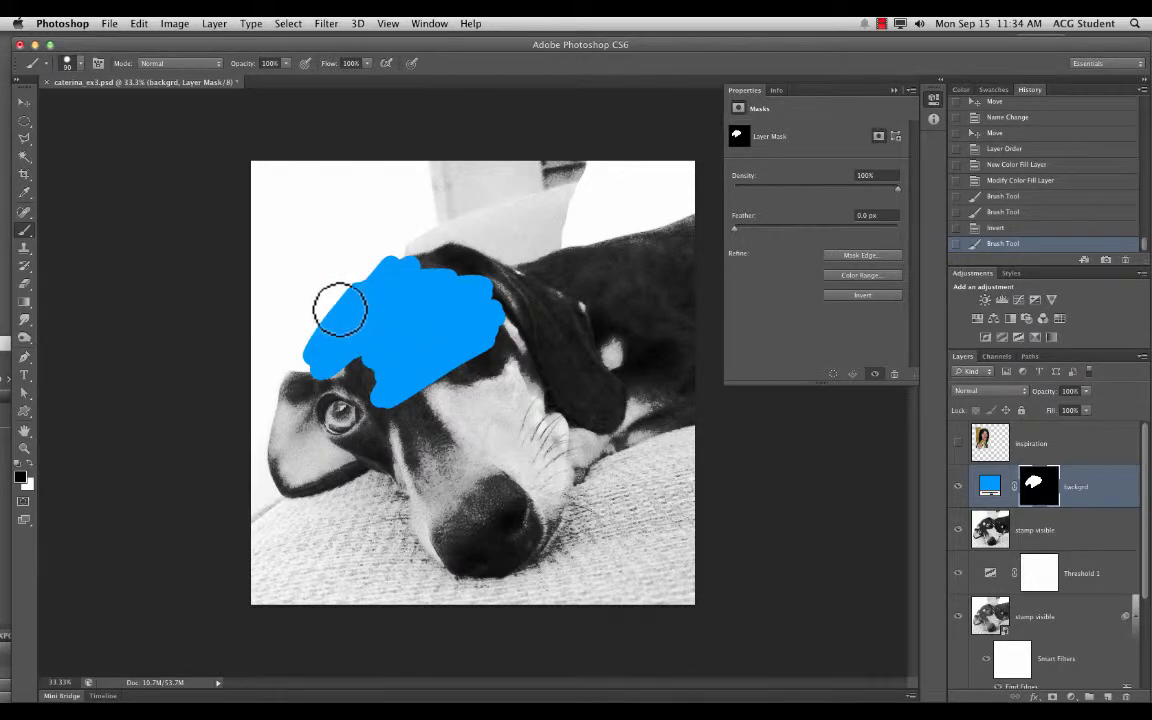
mouse_move(344, 272)
mouse_down()
mouse_move(321, 334)
mouse_move(452, 291)
mouse_move(344, 415)
mouse_move(440, 300)
mouse_move(425, 252)
mouse_up()
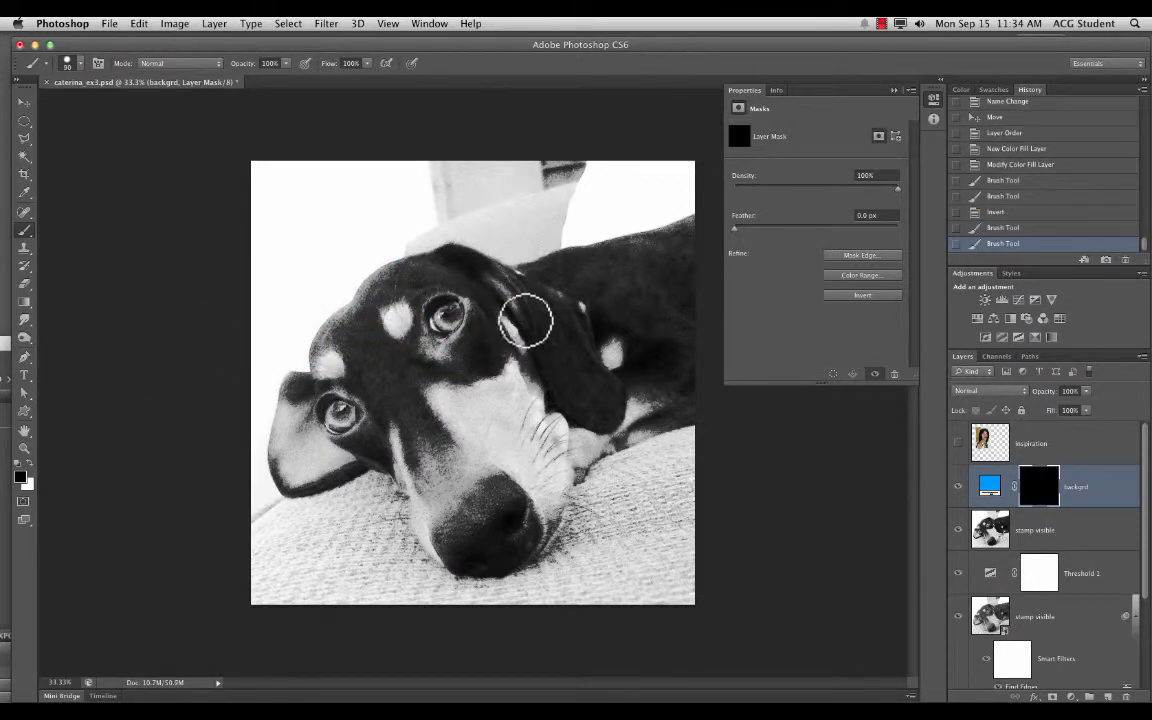
click(20, 477)
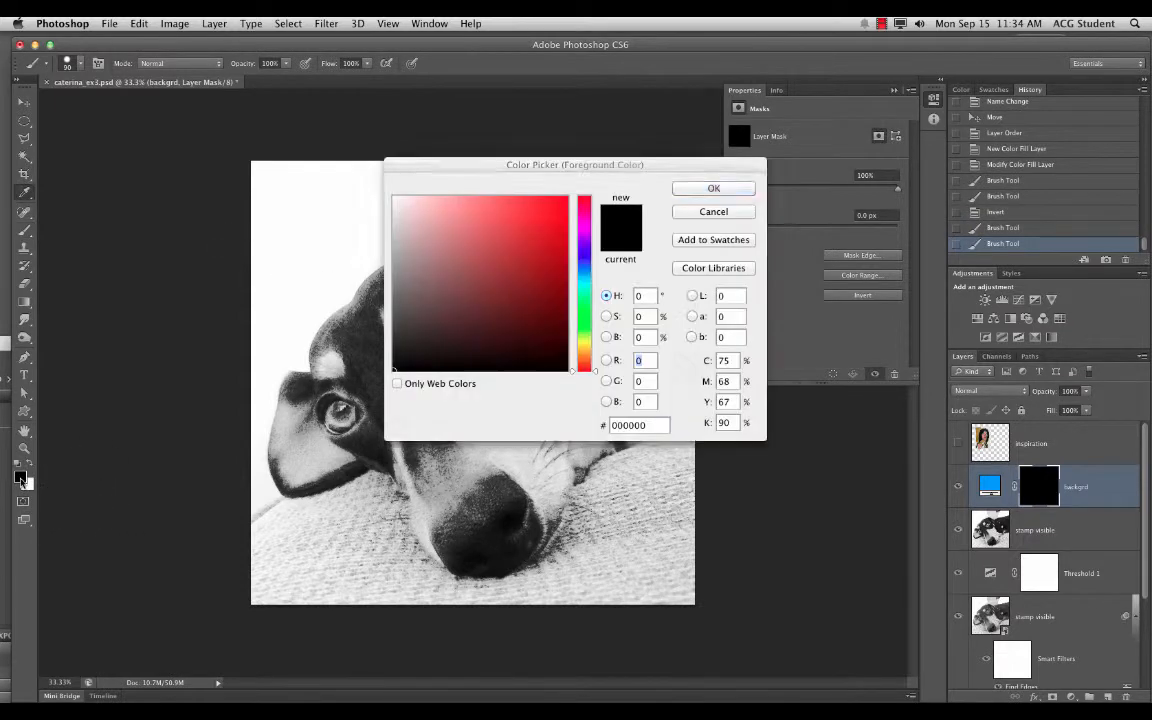
click(713, 211)
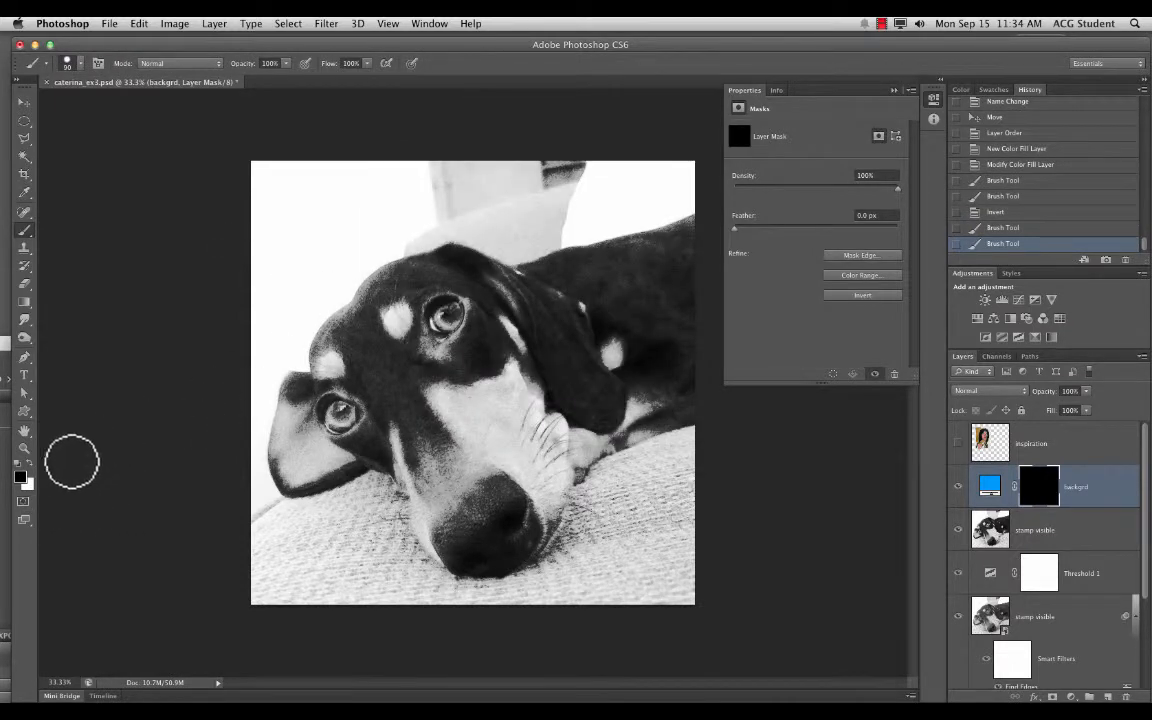
Paint white on the backgrd mask to fill the background above the dog's lower ear and forehead with blue.
key(x)
mouse_move(278, 170)
mouse_down()
mouse_move(250, 197)
mouse_move(271, 158)
mouse_move(253, 169)
mouse_move(224, 235)
mouse_move(313, 164)
mouse_move(259, 218)
mouse_move(310, 174)
mouse_move(265, 229)
mouse_move(288, 222)
mouse_move(217, 338)
mouse_move(268, 314)
mouse_move(276, 326)
mouse_move(233, 425)
mouse_move(270, 388)
mouse_move(253, 440)
mouse_move(273, 397)
mouse_move(256, 468)
mouse_move(256, 490)
mouse_move(262, 467)
mouse_move(270, 498)
mouse_move(243, 476)
mouse_up()
mouse_move(298, 360)
mouse_down()
mouse_move(293, 339)
mouse_move(291, 360)
mouse_move(355, 270)
mouse_move(393, 252)
mouse_move(410, 222)
mouse_move(335, 138)
mouse_move(335, 155)
mouse_move(404, 172)
mouse_move(247, 239)
mouse_move(324, 273)
mouse_move(299, 322)
mouse_move(386, 226)
mouse_move(405, 172)
mouse_up()
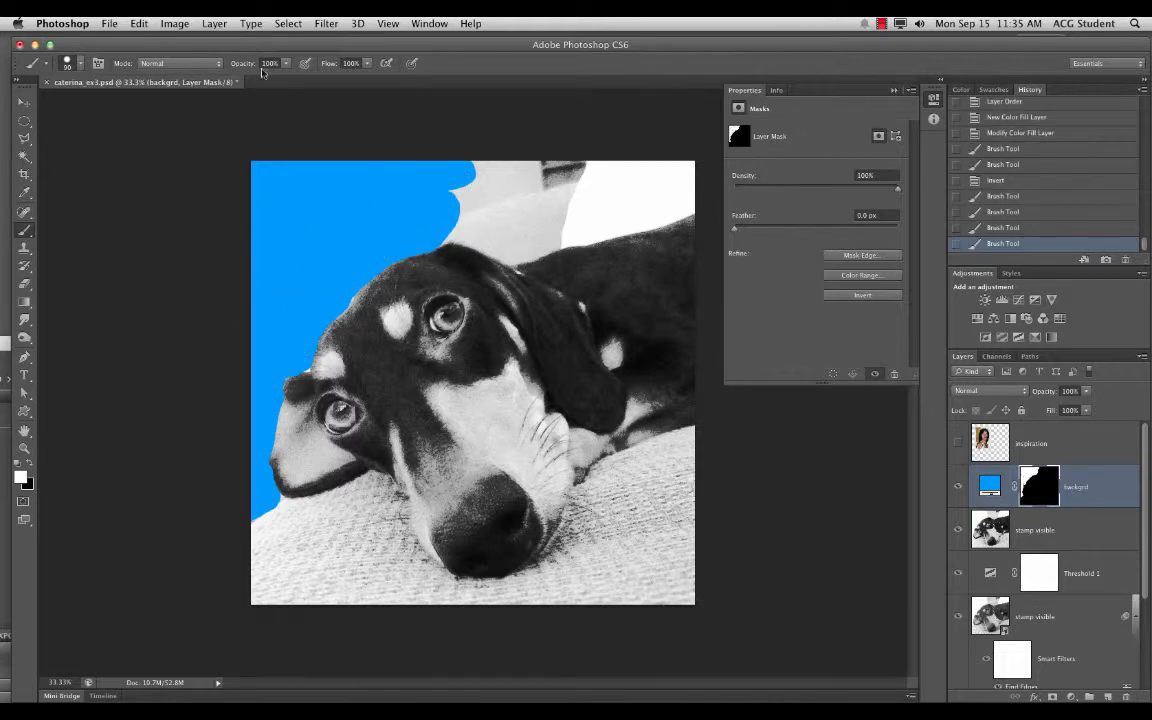
Check the brush settings and paint white on the backgrd mask across the remaining background above the dog's head and back.
click(81, 64)
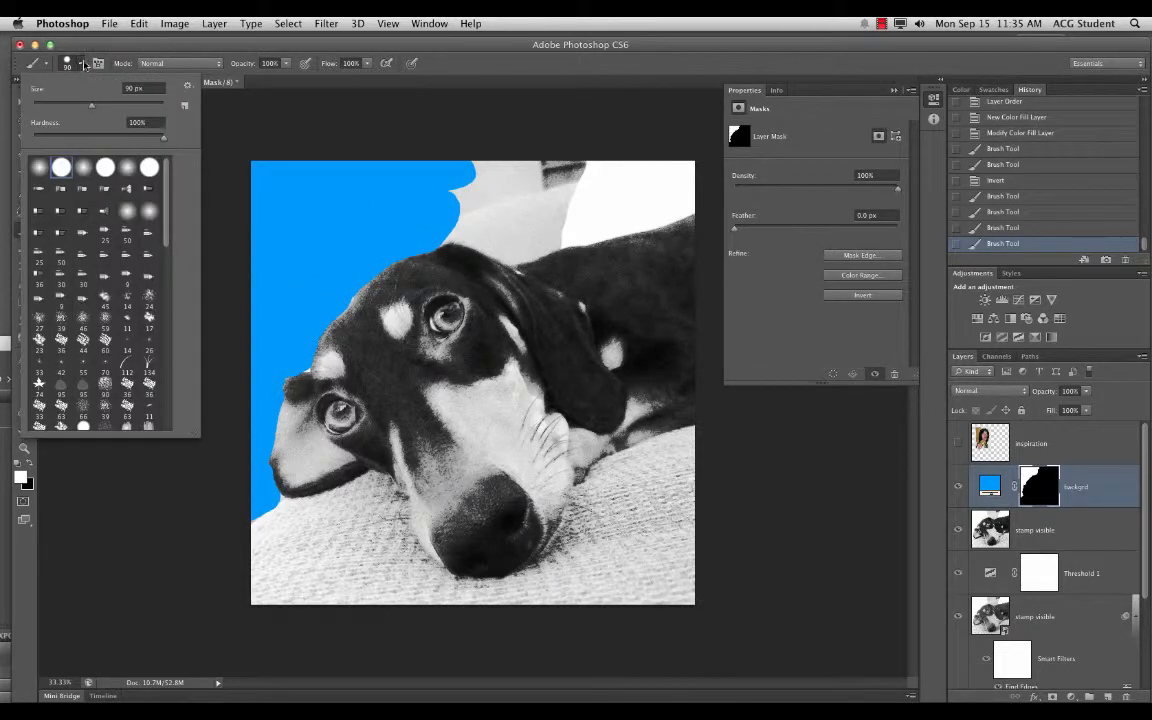
click(42, 63)
click(80, 64)
key(Return)
mouse_move(440, 230)
mouse_down()
mouse_move(501, 200)
mouse_move(527, 170)
mouse_move(676, 167)
mouse_move(620, 183)
mouse_move(640, 203)
mouse_move(684, 203)
mouse_move(515, 257)
mouse_move(620, 219)
mouse_move(504, 247)
mouse_move(432, 231)
mouse_move(481, 190)
mouse_move(522, 226)
mouse_move(504, 213)
mouse_move(548, 207)
mouse_up()
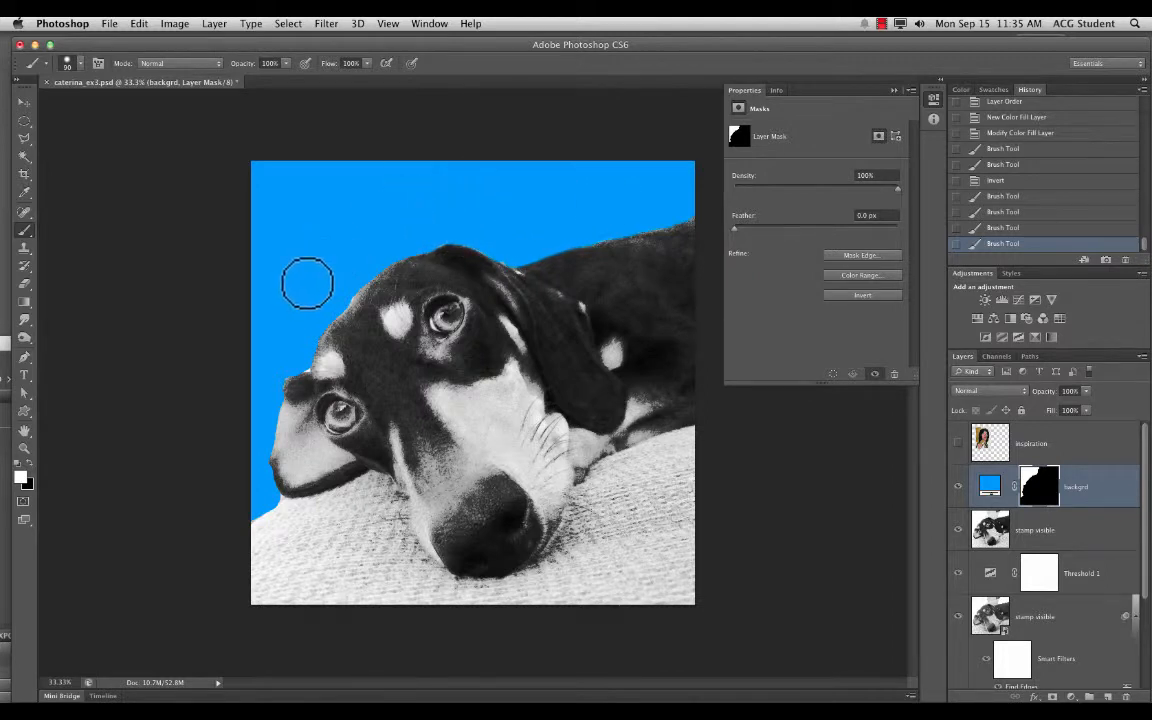
Paint white on the backgrd mask across the dog's upper eye, forehead and ear, spilling blue onto the face.
drag(455, 340, 338, 326)
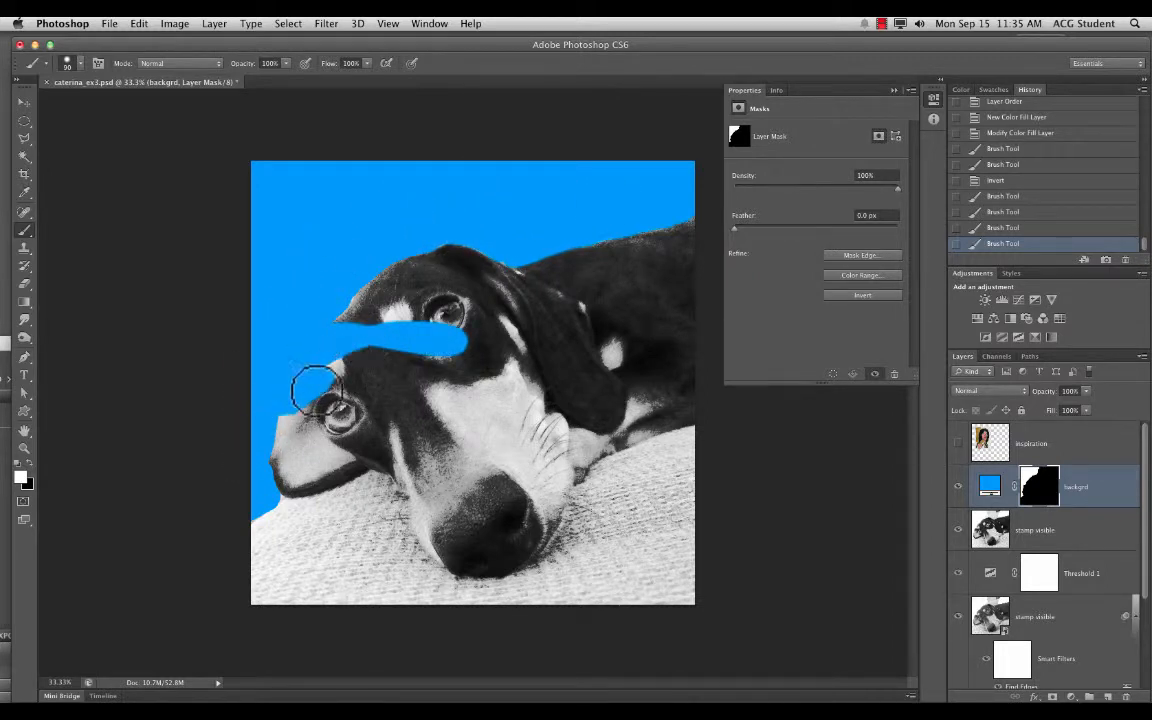
drag(317, 390, 288, 354)
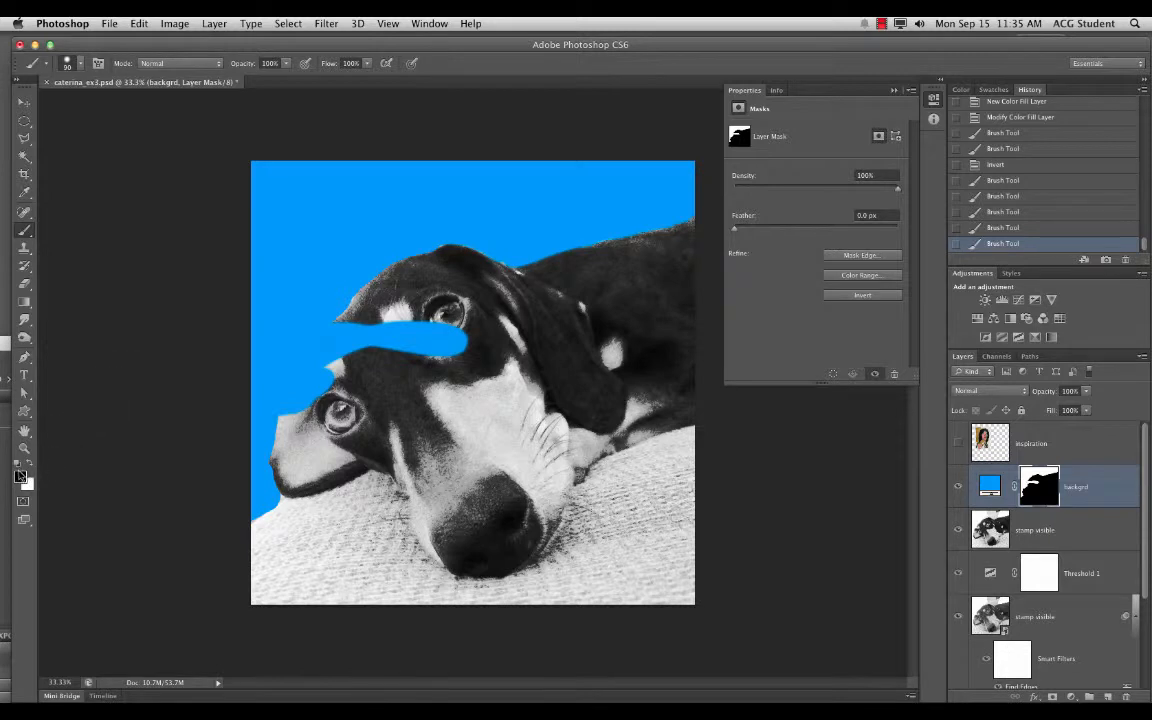
Paint black on the backgrd mask to clear blue from the dog's face, and white to refill the background beside the ear and forehead.
mouse_move(331, 341)
mouse_down()
mouse_move(366, 331)
mouse_move(307, 386)
mouse_move(253, 413)
mouse_move(341, 327)
mouse_move(375, 323)
mouse_move(302, 404)
mouse_move(376, 372)
mouse_move(482, 352)
mouse_move(436, 318)
mouse_move(345, 331)
mouse_move(435, 350)
mouse_up()
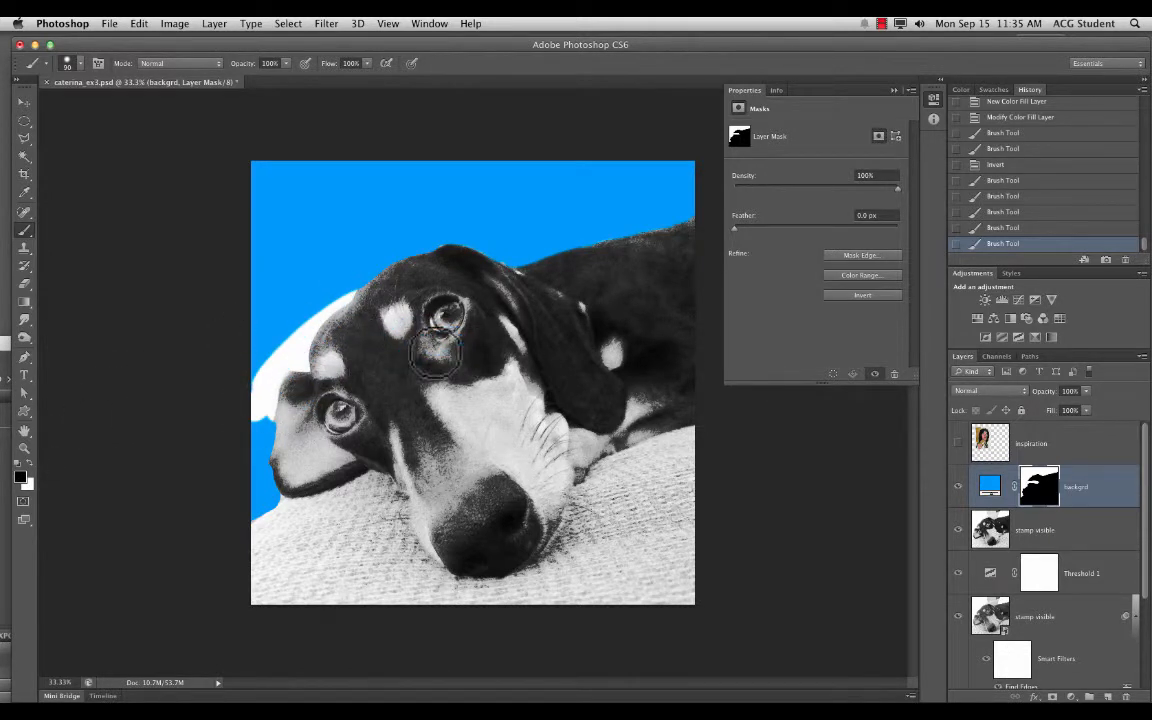
key(x)
drag(249, 380, 259, 421)
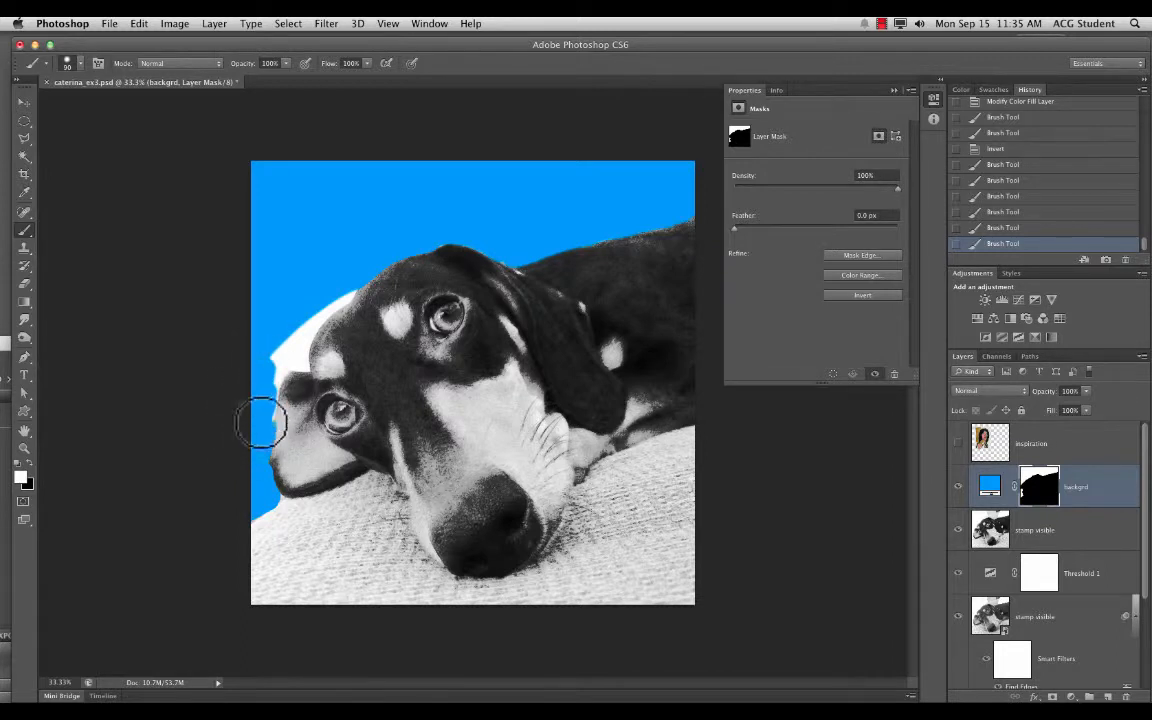
mouse_move(267, 404)
mouse_down()
mouse_move(278, 368)
mouse_move(305, 358)
mouse_move(321, 314)
mouse_move(357, 278)
mouse_move(273, 356)
mouse_move(268, 318)
mouse_up()
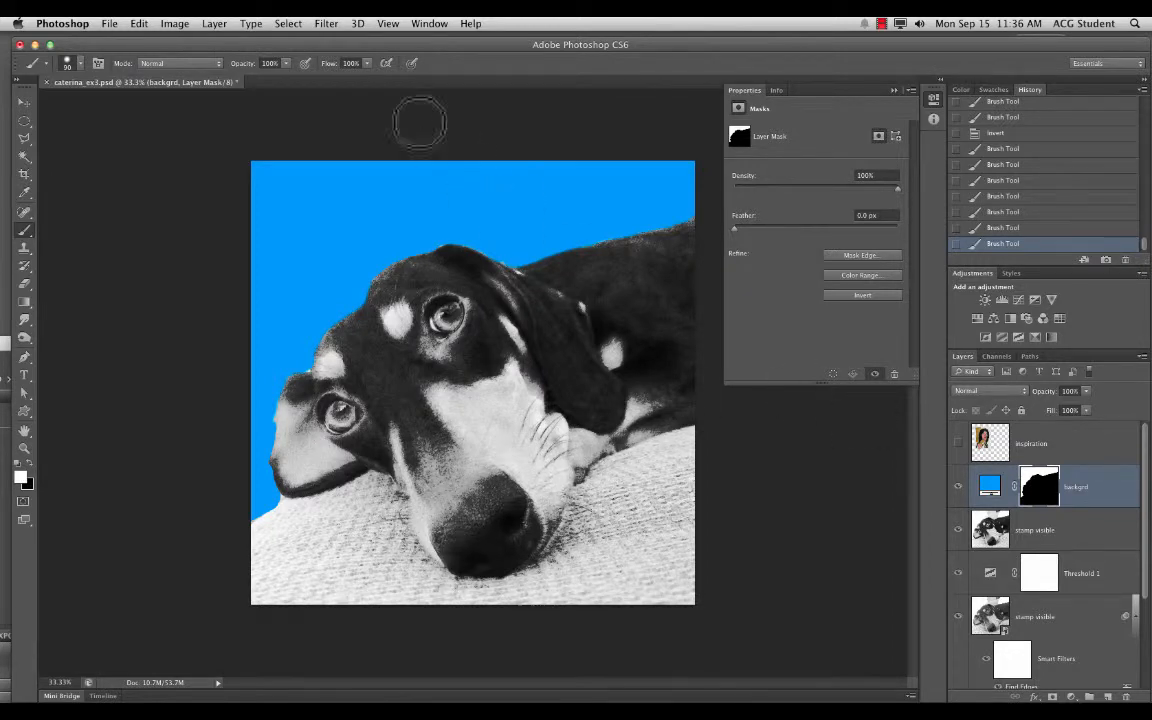
Add a solid colour fill layer named backgrd2 with the bright cyan 45fff0.
click(209, 22)
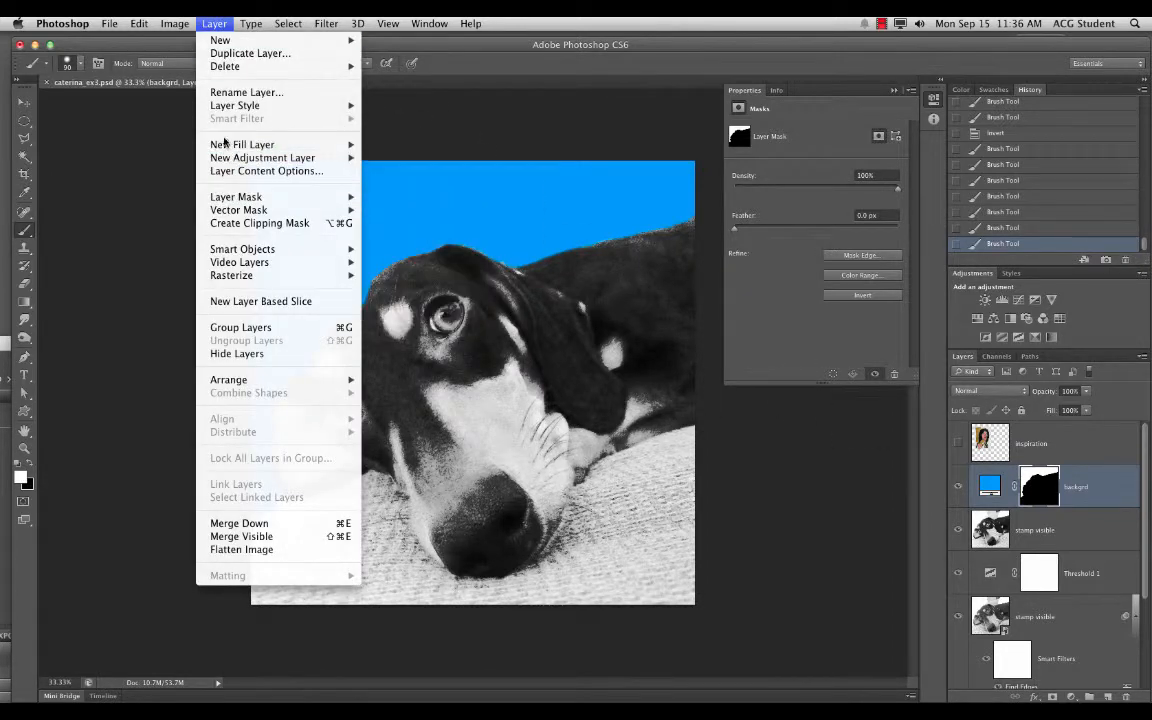
mouse_move(281, 148)
click(385, 145)
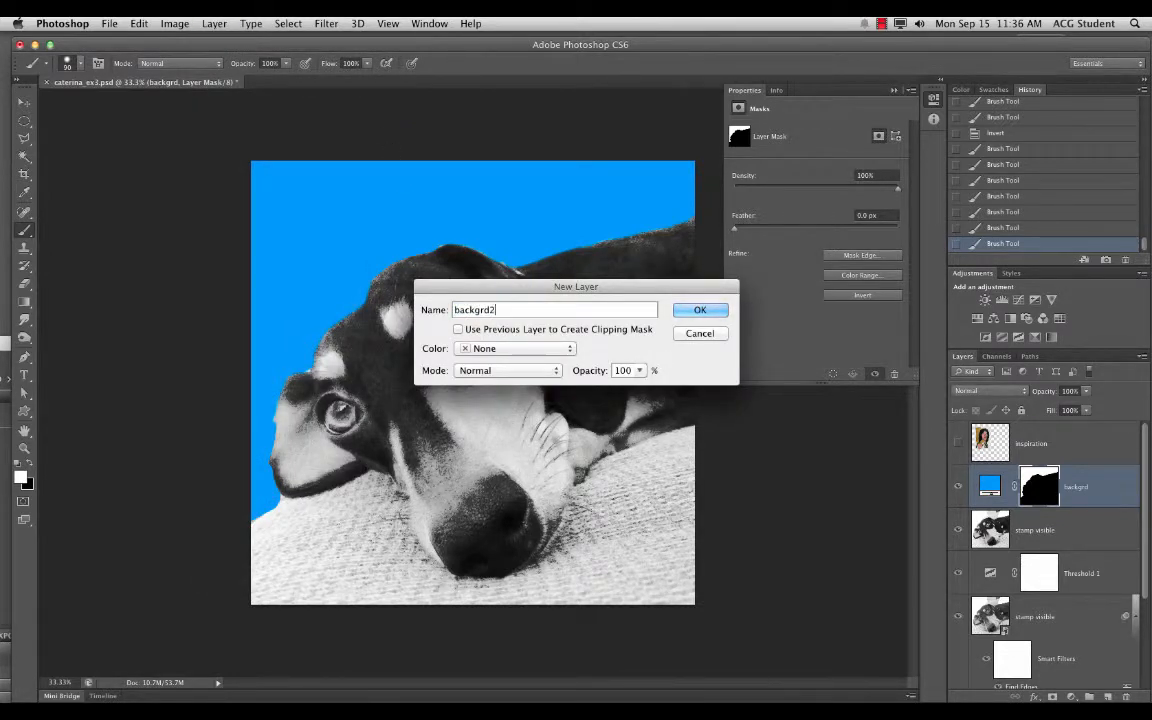
key(Return)
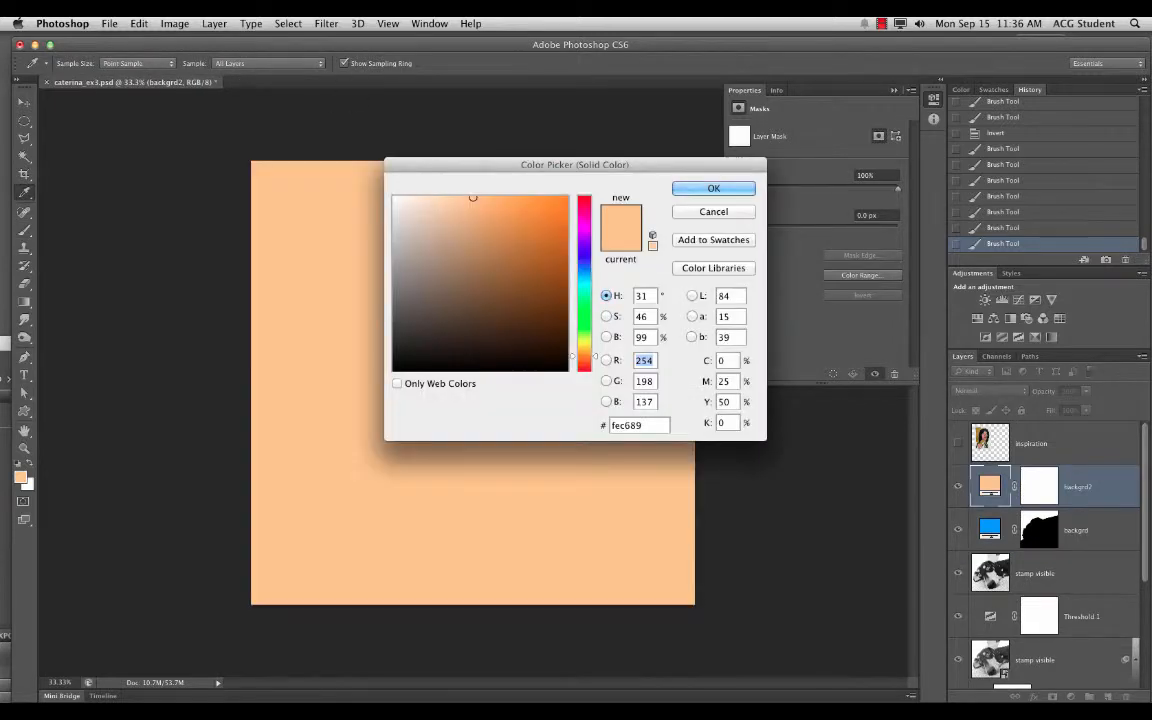
drag(562, 165, 745, 215)
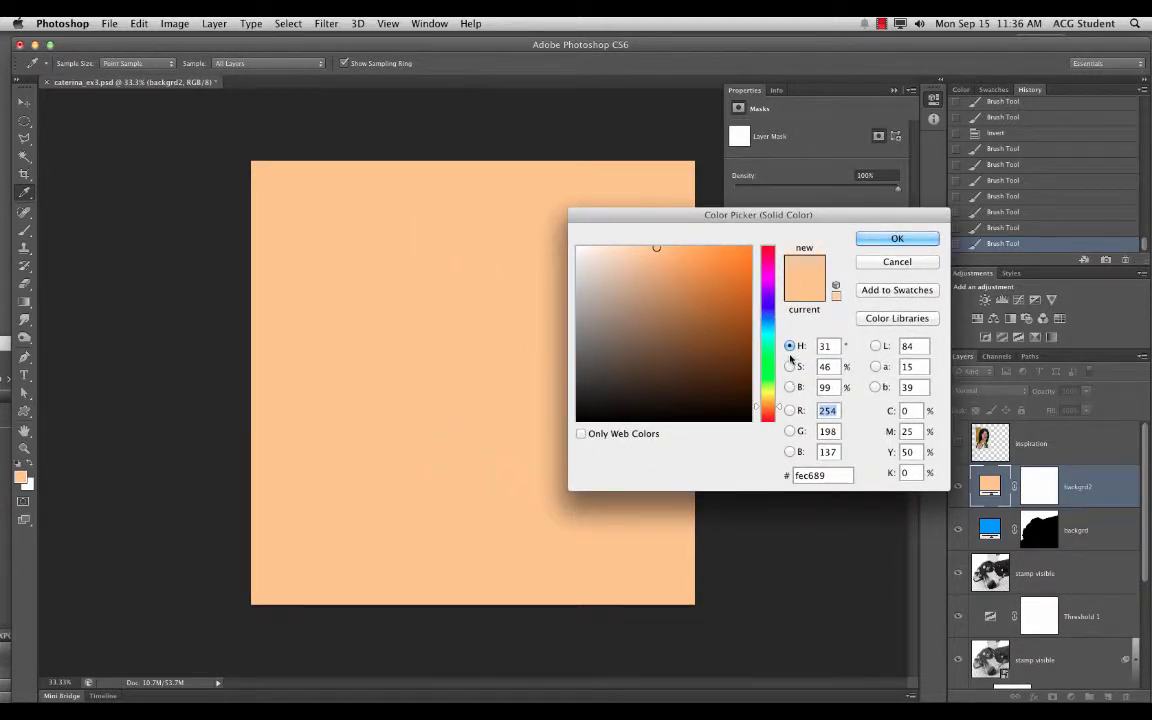
drag(771, 331, 768, 336)
drag(679, 249, 704, 247)
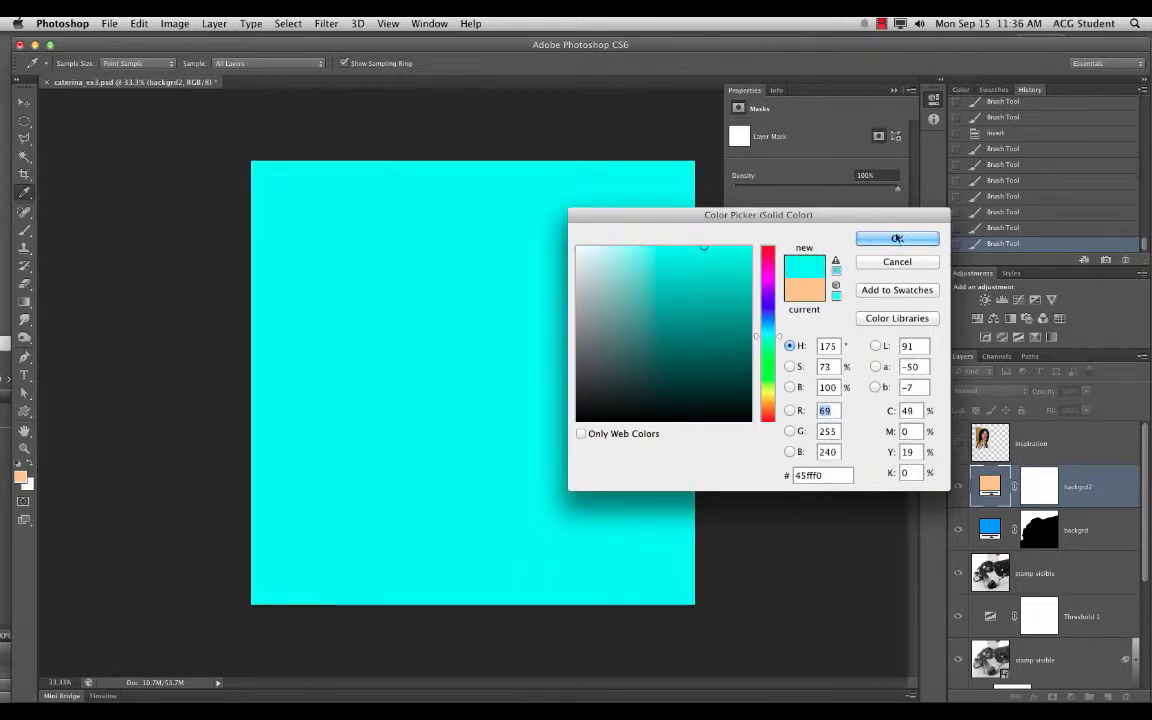
click(897, 239)
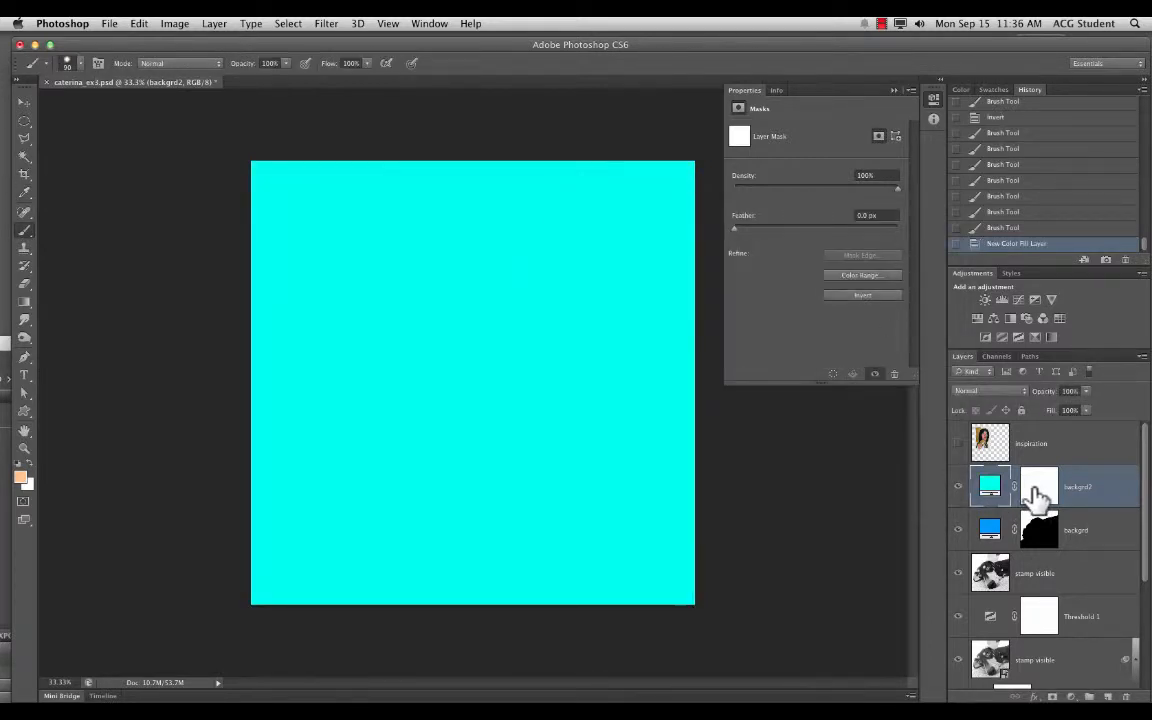
Invert the backgrd2 mask to black and paint white over the blanket around the dog's muzzle and ear to colour it cyan.
click(1037, 492)
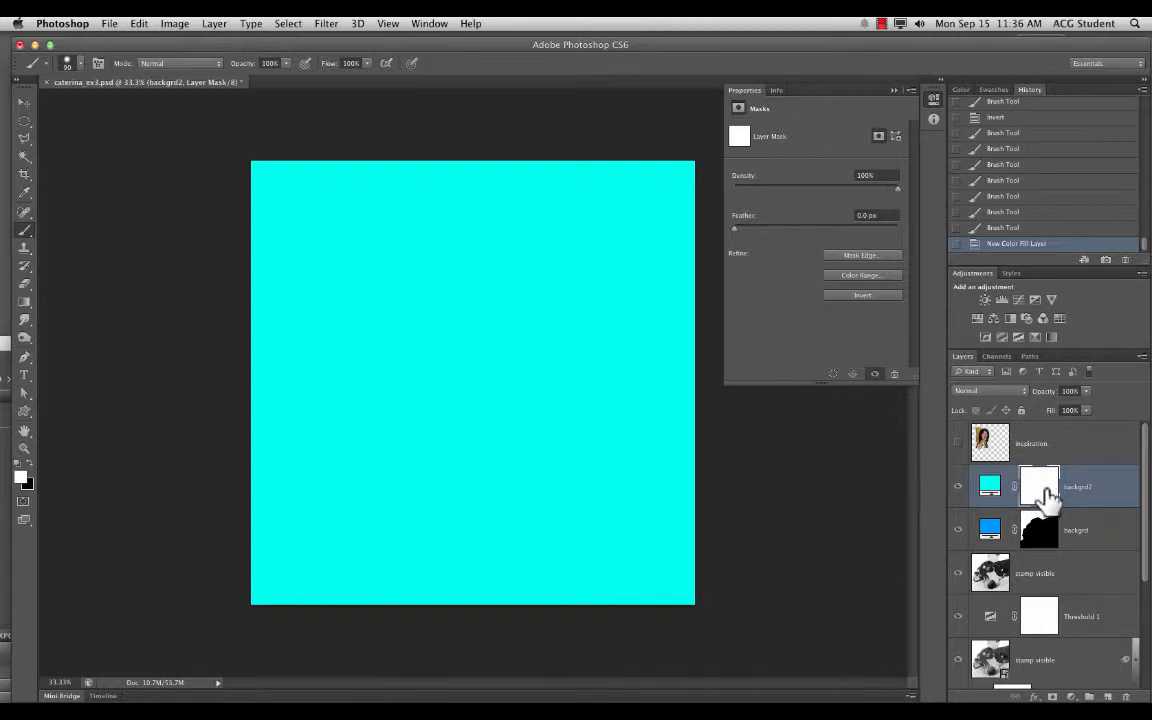
key(super+i)
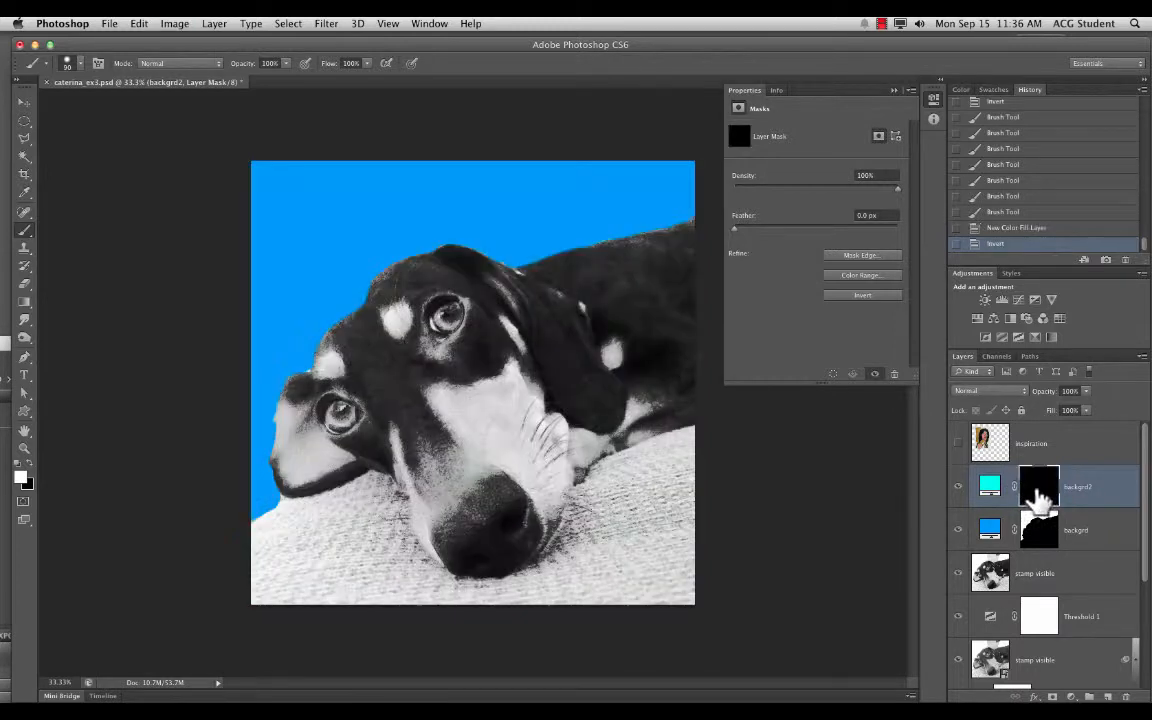
mouse_move(684, 455)
mouse_down()
mouse_move(643, 473)
mouse_move(688, 440)
mouse_move(581, 489)
mouse_move(545, 602)
mouse_move(718, 576)
mouse_move(669, 551)
mouse_move(645, 517)
mouse_move(666, 489)
mouse_move(710, 469)
mouse_move(567, 560)
mouse_move(571, 589)
mouse_move(609, 563)
mouse_up()
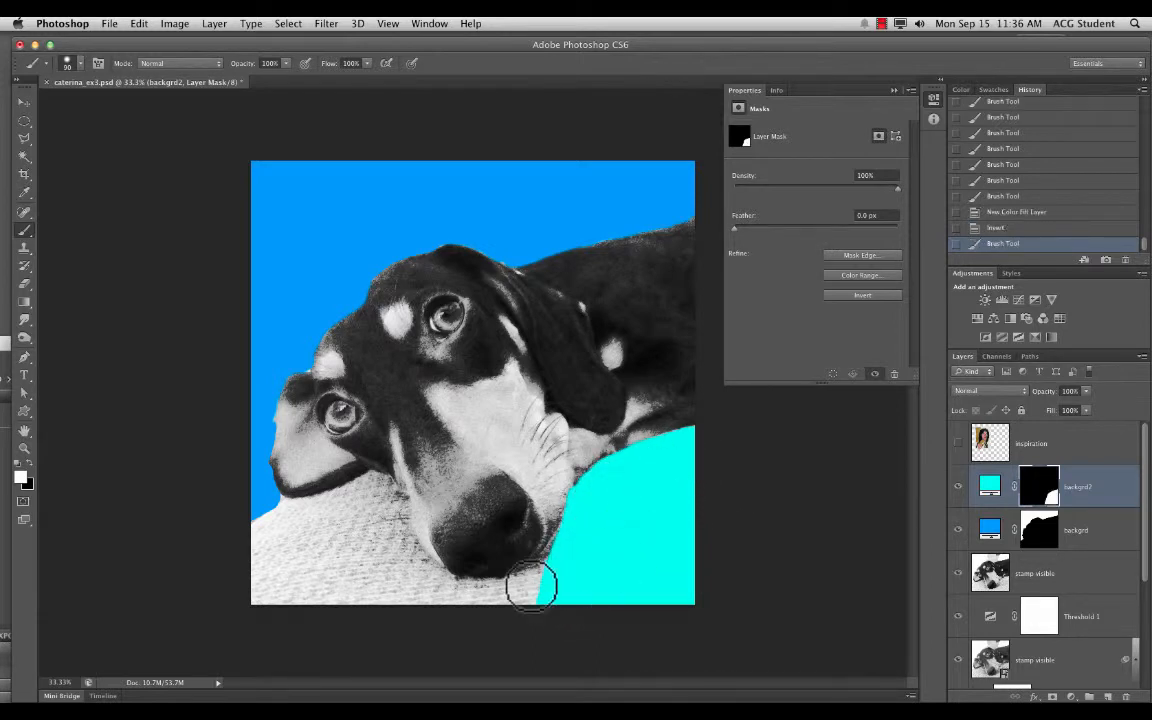
mouse_move(289, 536)
mouse_down()
mouse_move(260, 517)
mouse_move(340, 507)
mouse_move(370, 490)
mouse_move(286, 511)
mouse_move(378, 480)
mouse_move(444, 590)
mouse_move(482, 599)
mouse_move(539, 595)
mouse_move(558, 576)
mouse_move(488, 596)
mouse_move(426, 576)
mouse_move(493, 592)
mouse_move(535, 584)
mouse_move(566, 559)
mouse_move(548, 580)
mouse_move(553, 568)
mouse_move(532, 586)
mouse_move(475, 596)
mouse_move(291, 541)
mouse_move(263, 588)
mouse_move(238, 597)
mouse_move(314, 539)
mouse_move(277, 591)
mouse_move(347, 536)
mouse_move(333, 539)
mouse_move(314, 584)
mouse_move(343, 595)
mouse_move(388, 530)
mouse_move(394, 548)
mouse_move(374, 514)
mouse_move(387, 511)
mouse_move(403, 569)
mouse_move(378, 499)
mouse_move(393, 568)
mouse_move(424, 602)
mouse_move(323, 606)
mouse_up()
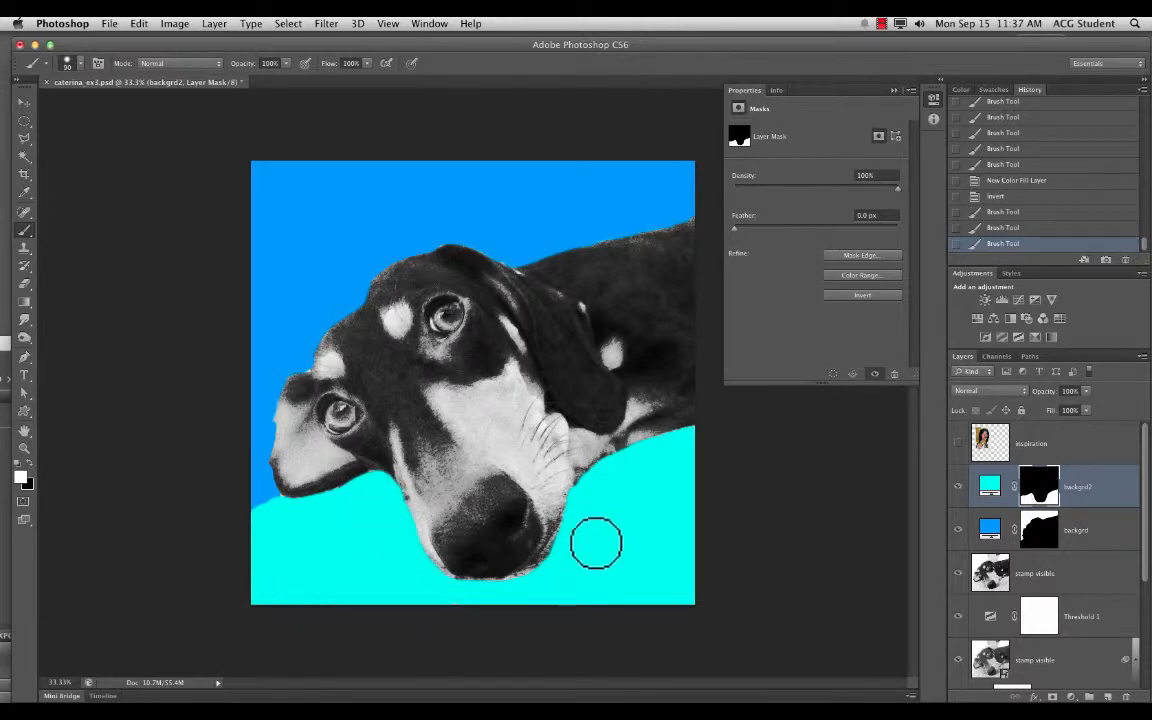
Show the inspiration layer, sample the mustard 9c842e from its backdrop and save it as a mick swatch.
click(957, 443)
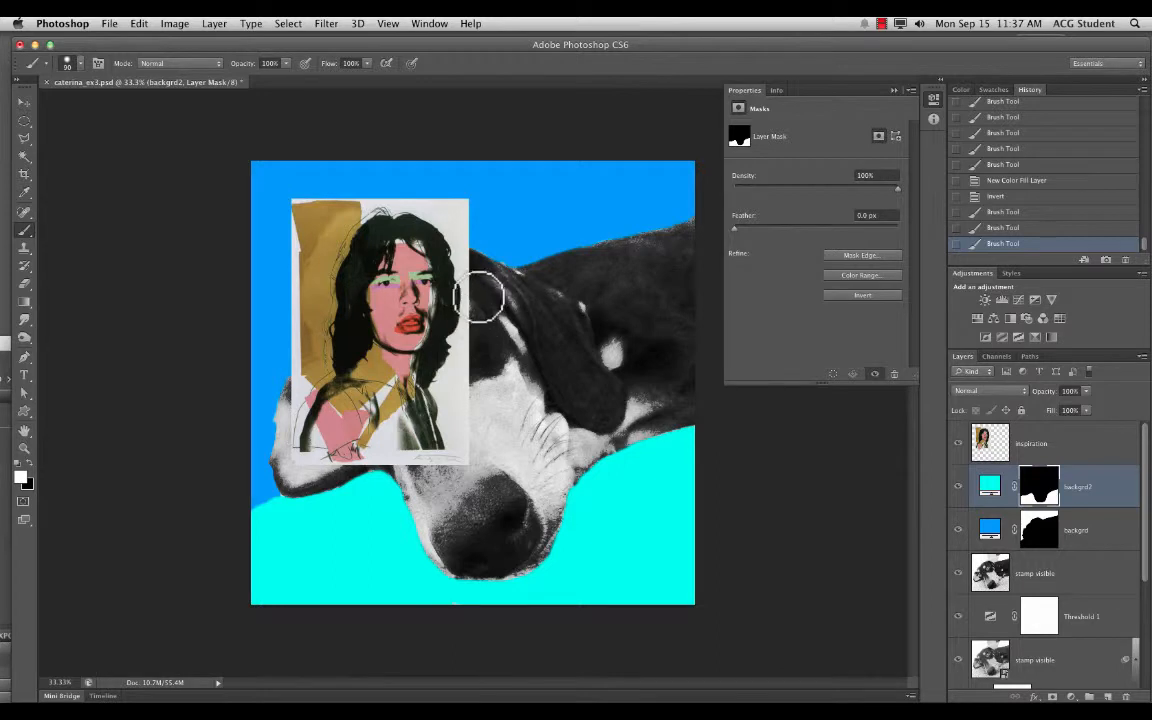
key(i)
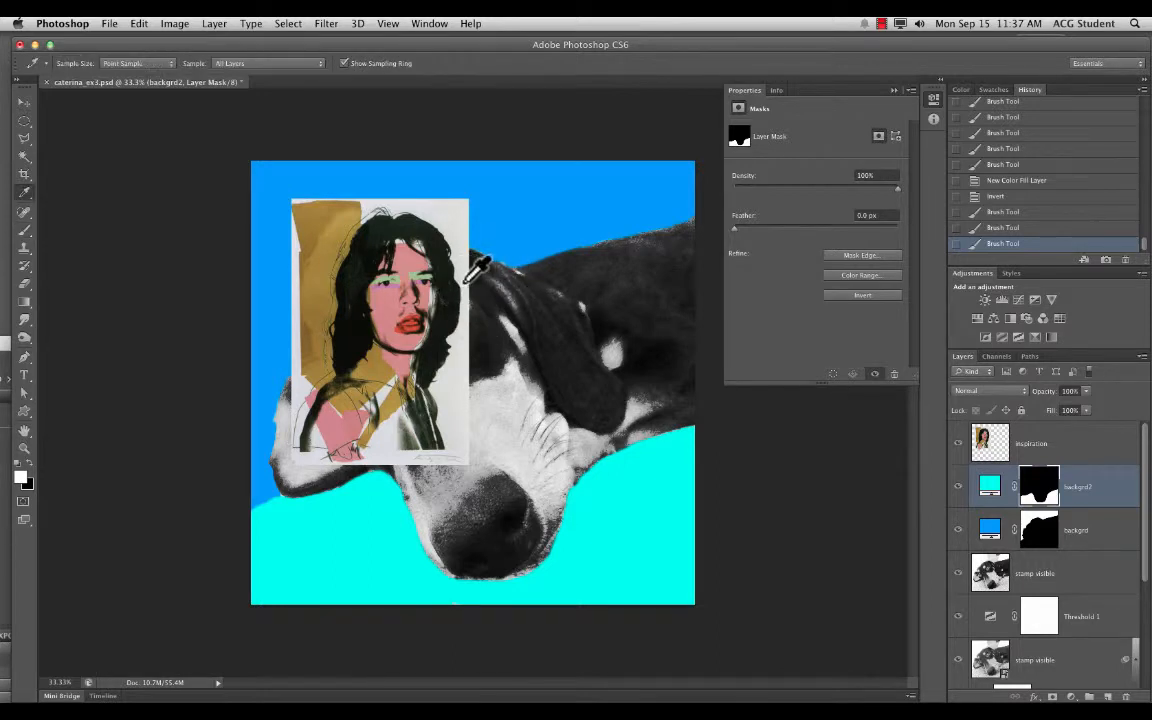
click(318, 264)
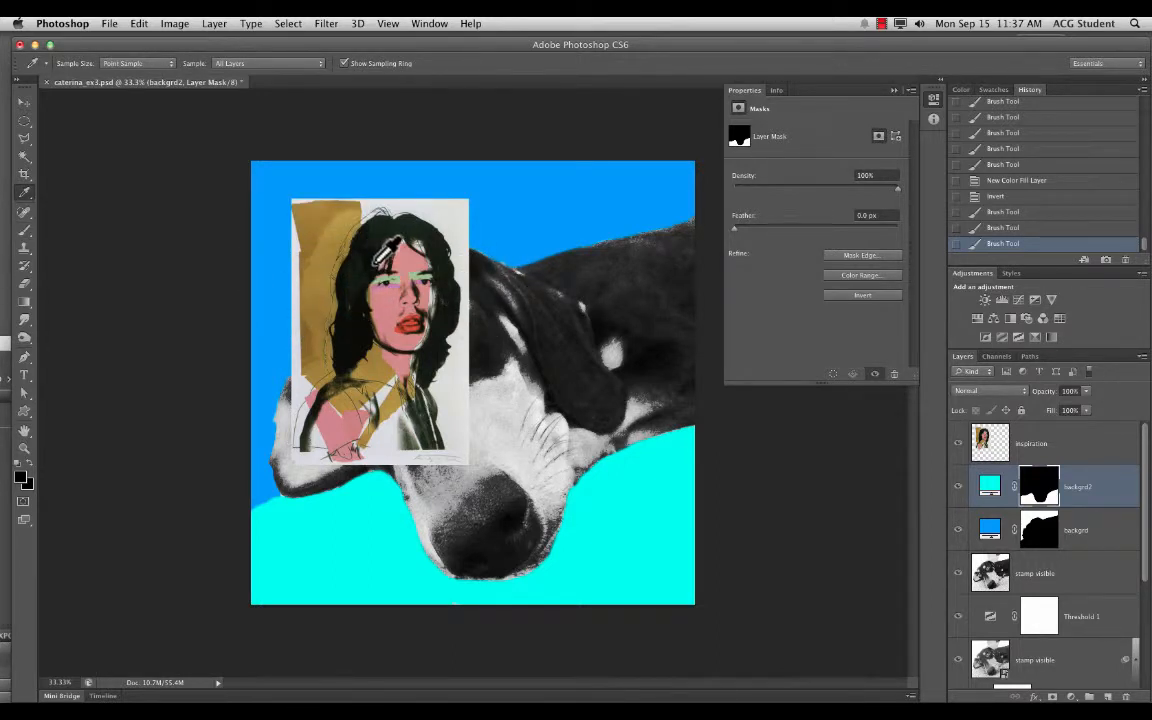
drag(1000, 443, 1035, 505)
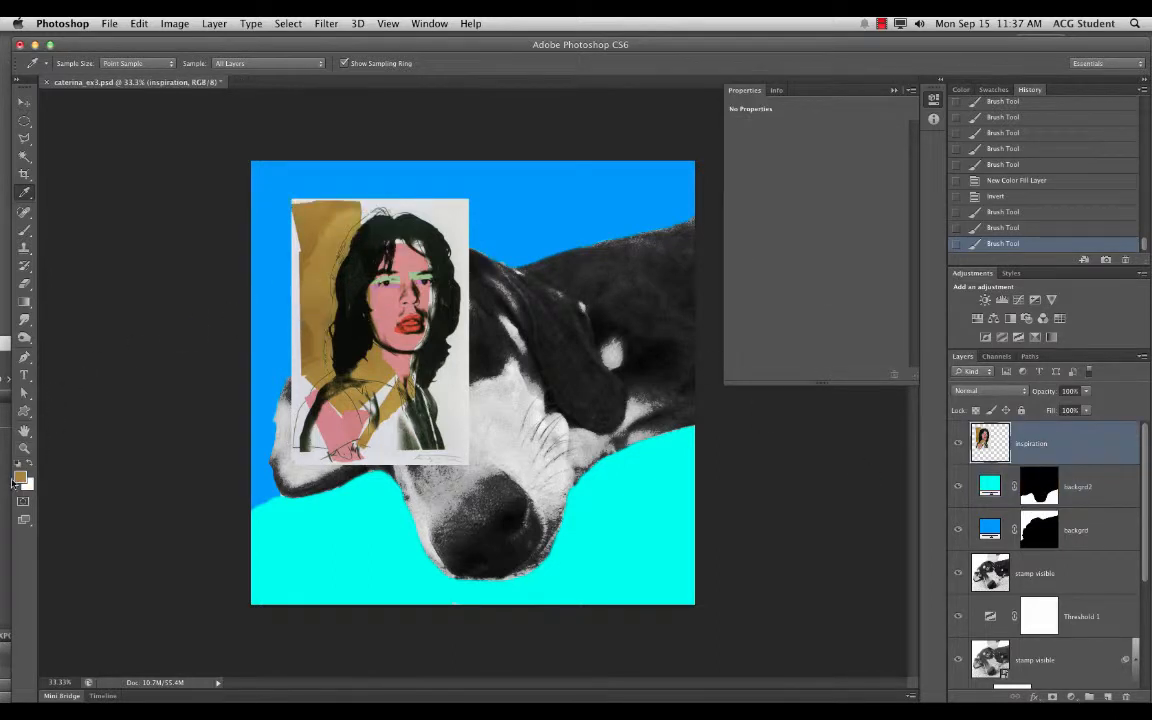
click(21, 479)
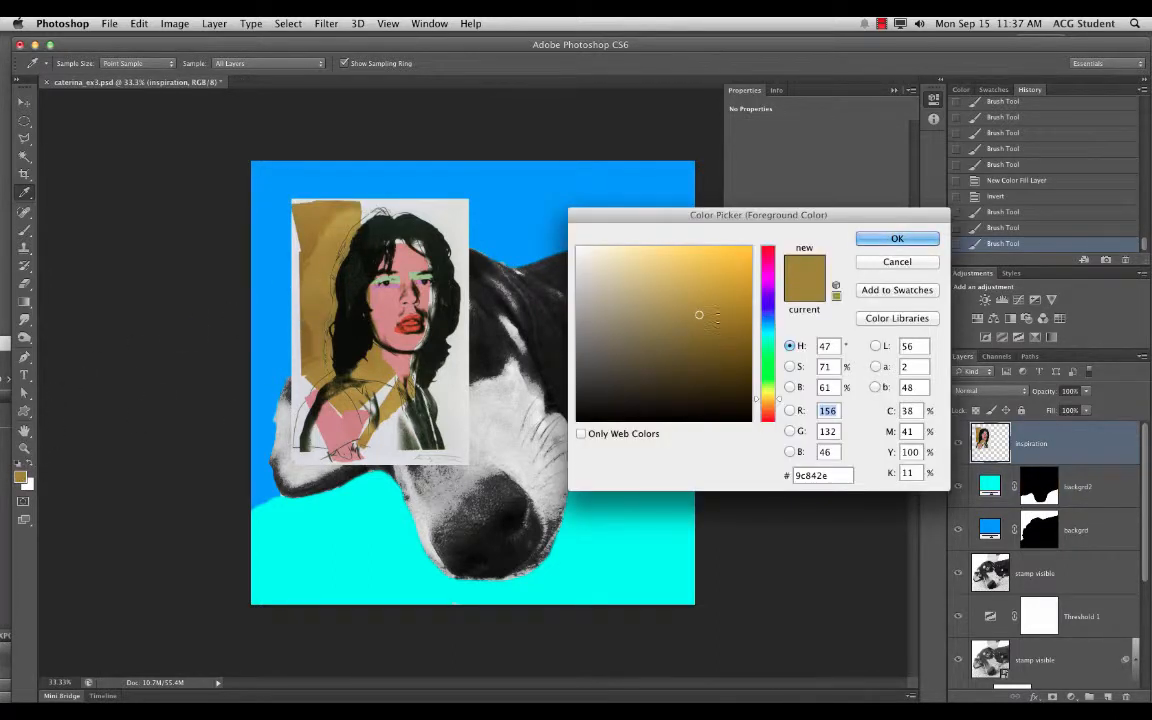
click(888, 290)
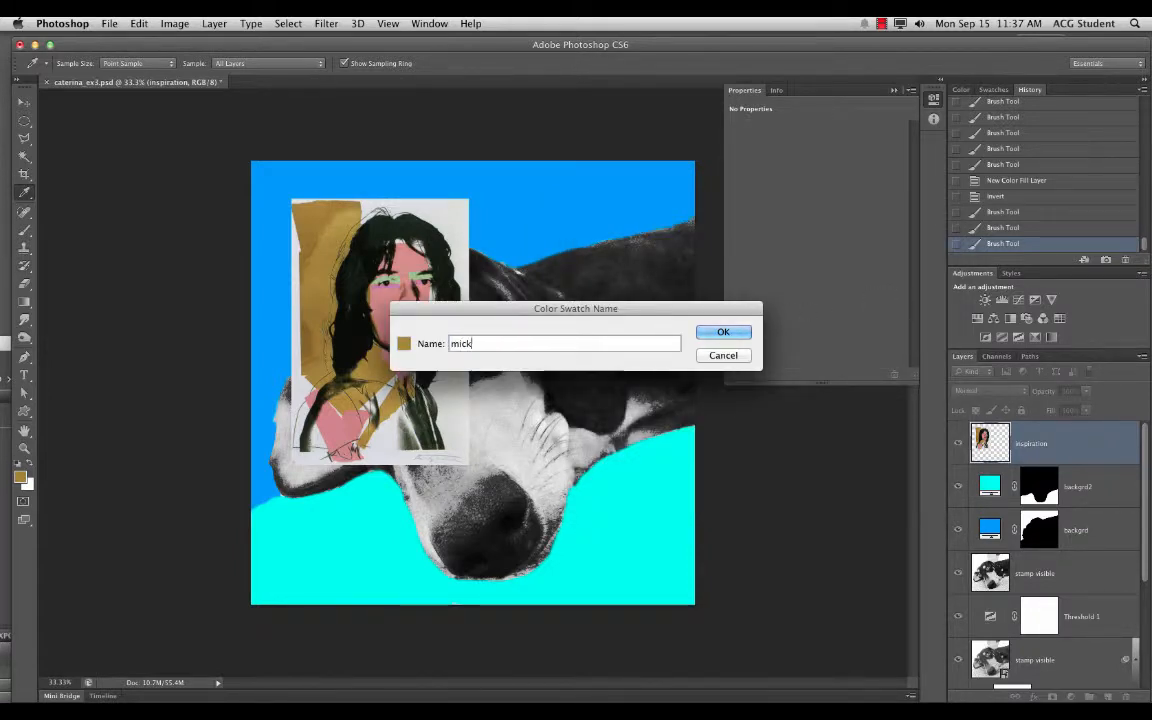
key(Return)
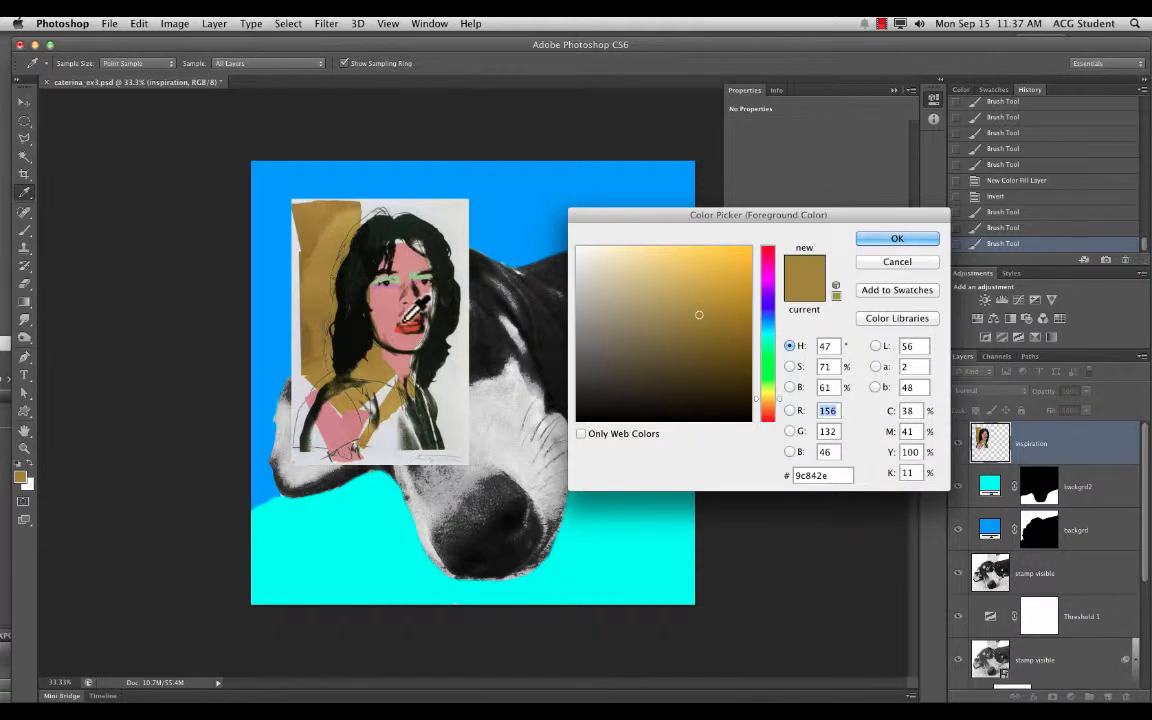
Sample the red b0462c from the inspiration portrait's lips and save it as a swatch named mick2.
drag(406, 331, 418, 325)
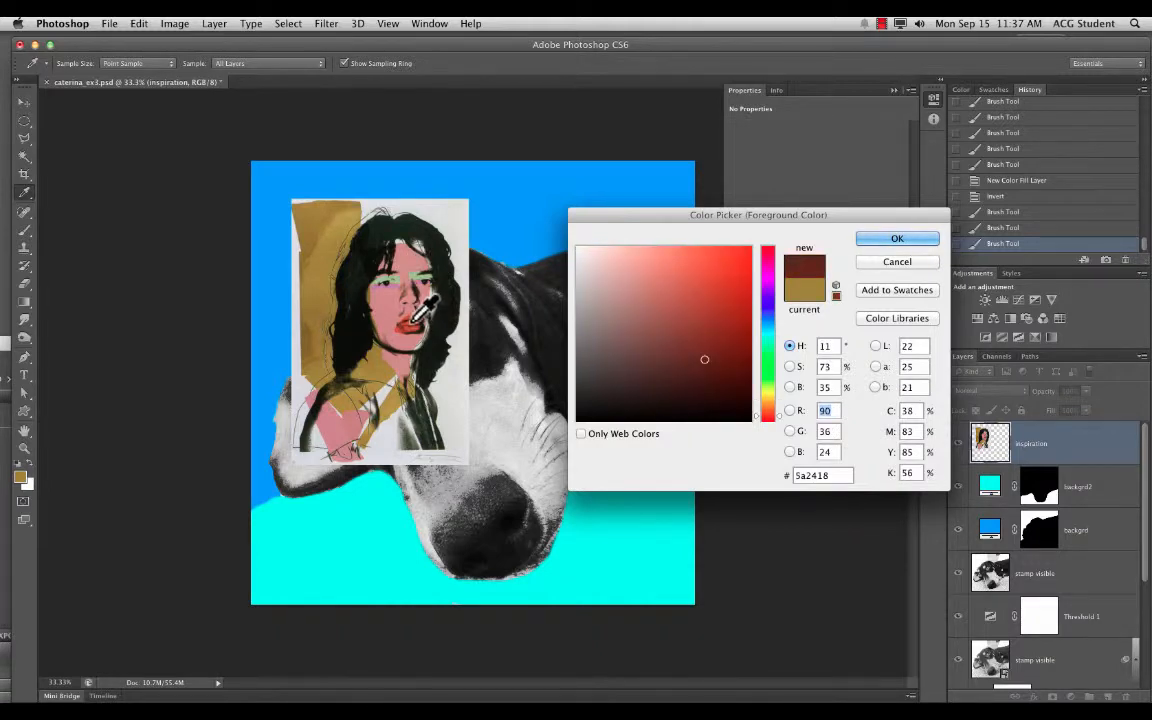
click(413, 322)
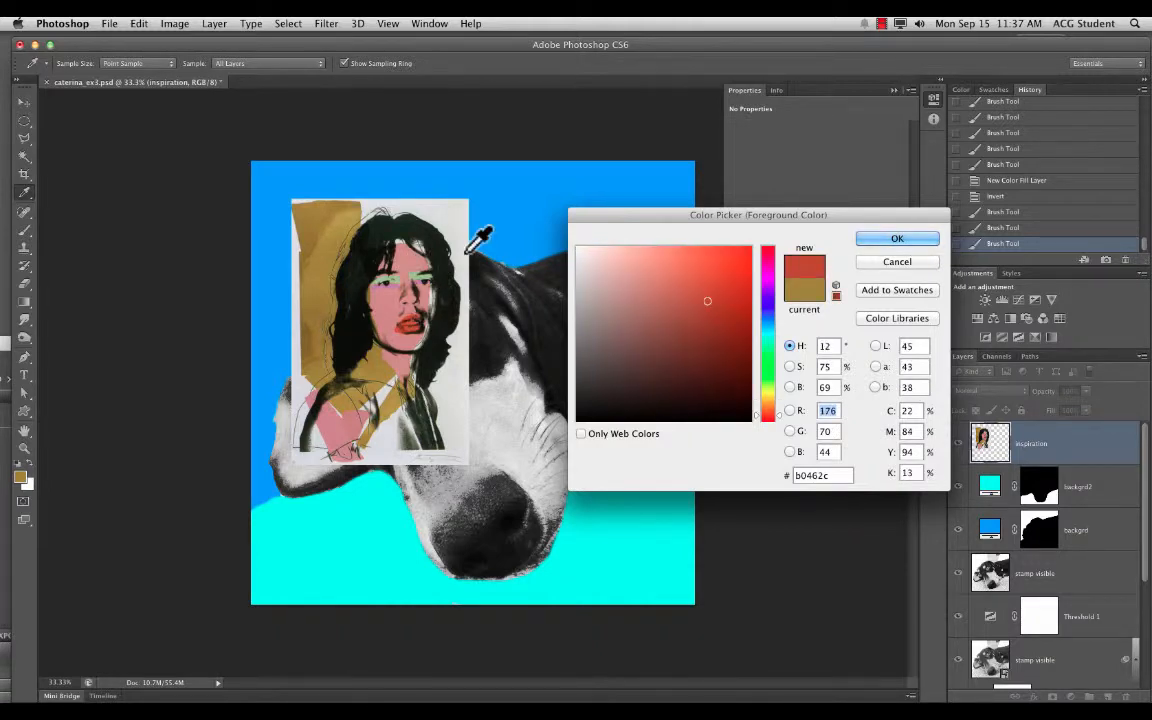
click(888, 292)
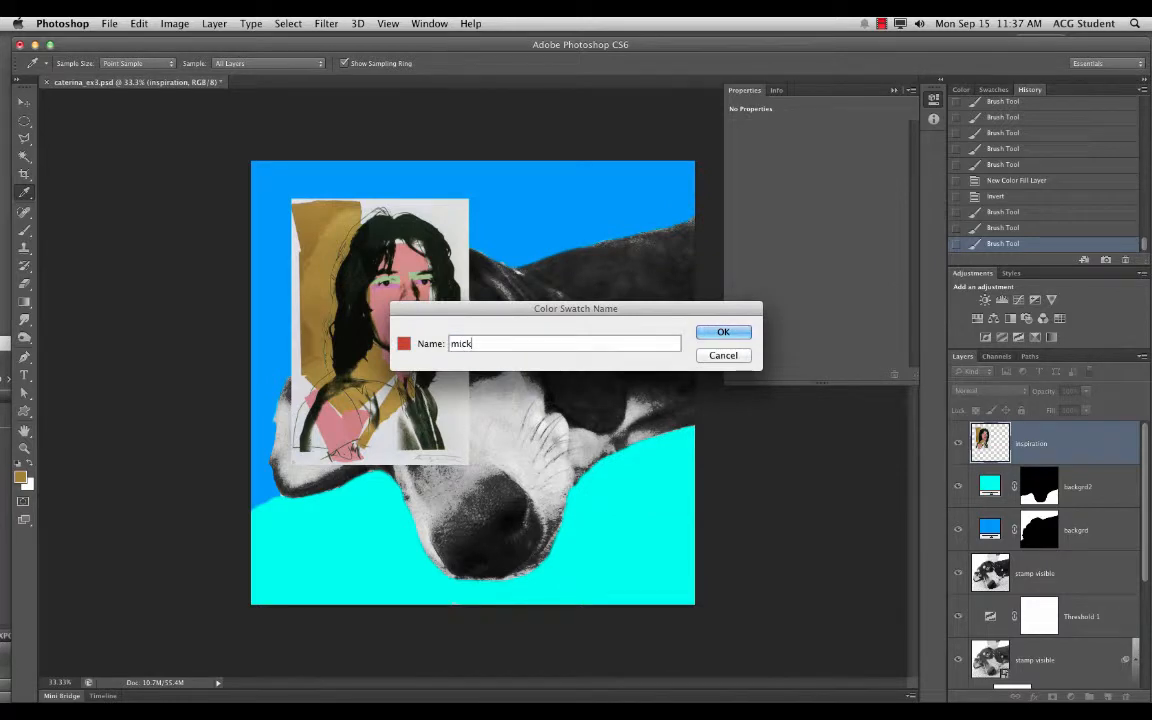
text(mick2)
key(Return)
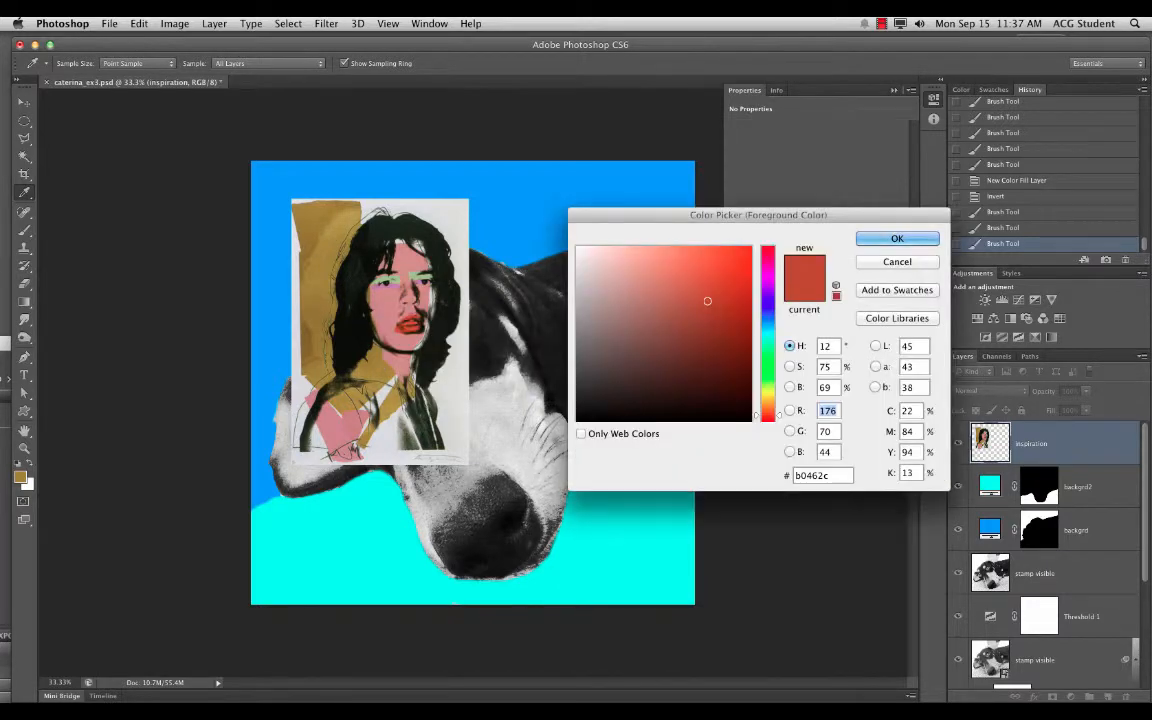
Sample the pink c1868a from the lower part of the inspiration portrait and save it as a swatch named mick3.
click(332, 425)
click(879, 290)
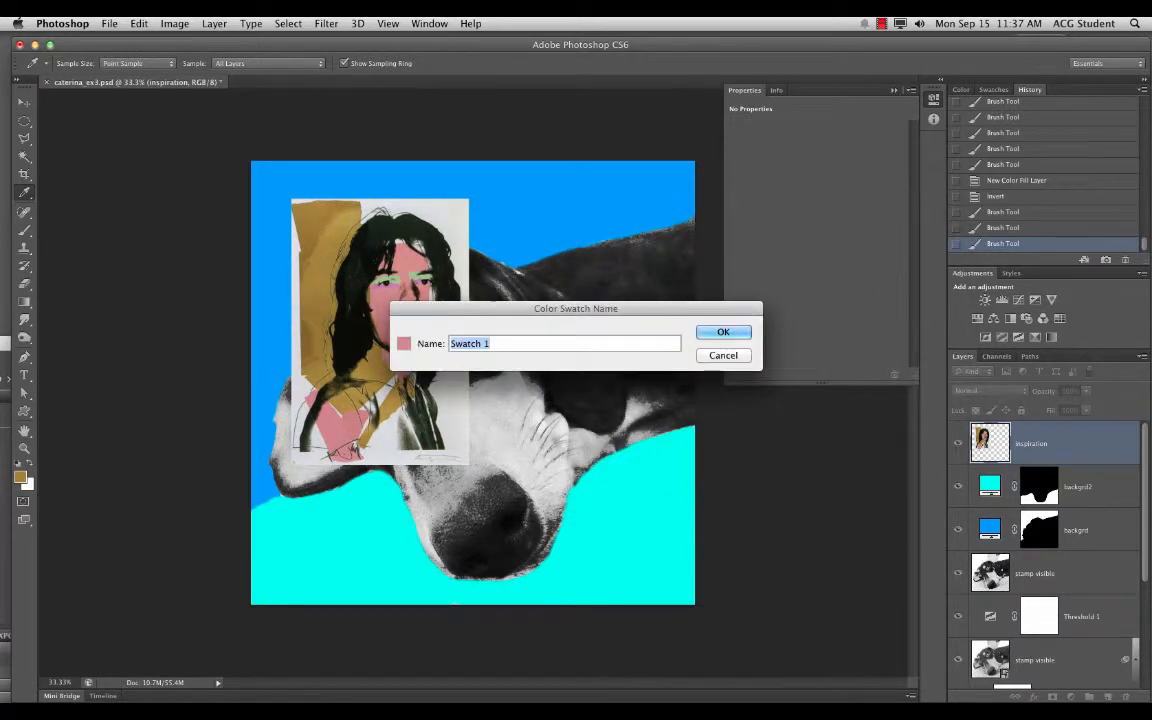
text(mick3)
key(Return)
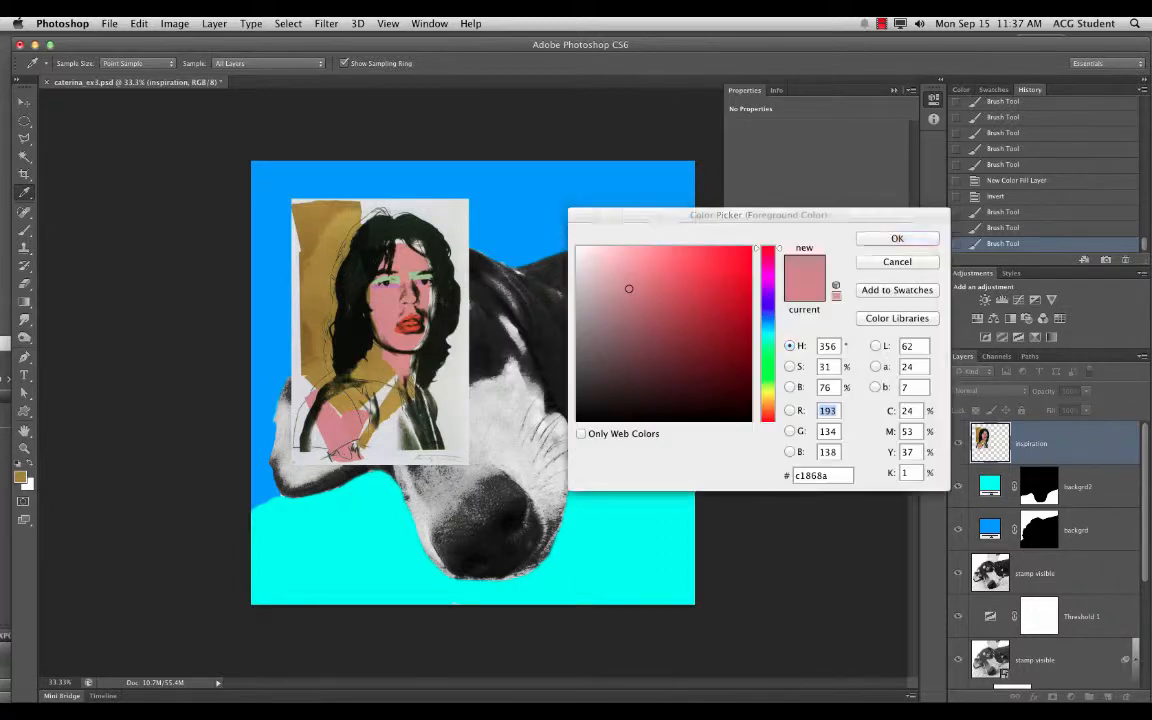
Sample the green 9fb37e from the inspiration portrait's eye shadow and save it as another mick swatch.
click(441, 263)
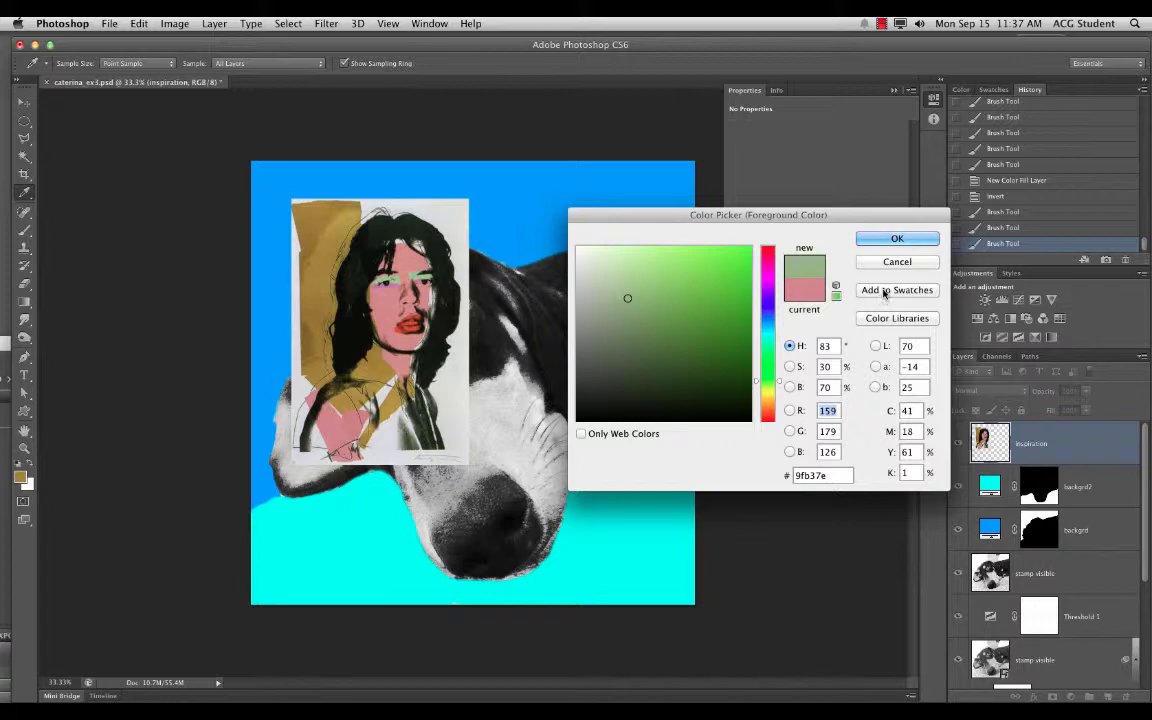
click(884, 290)
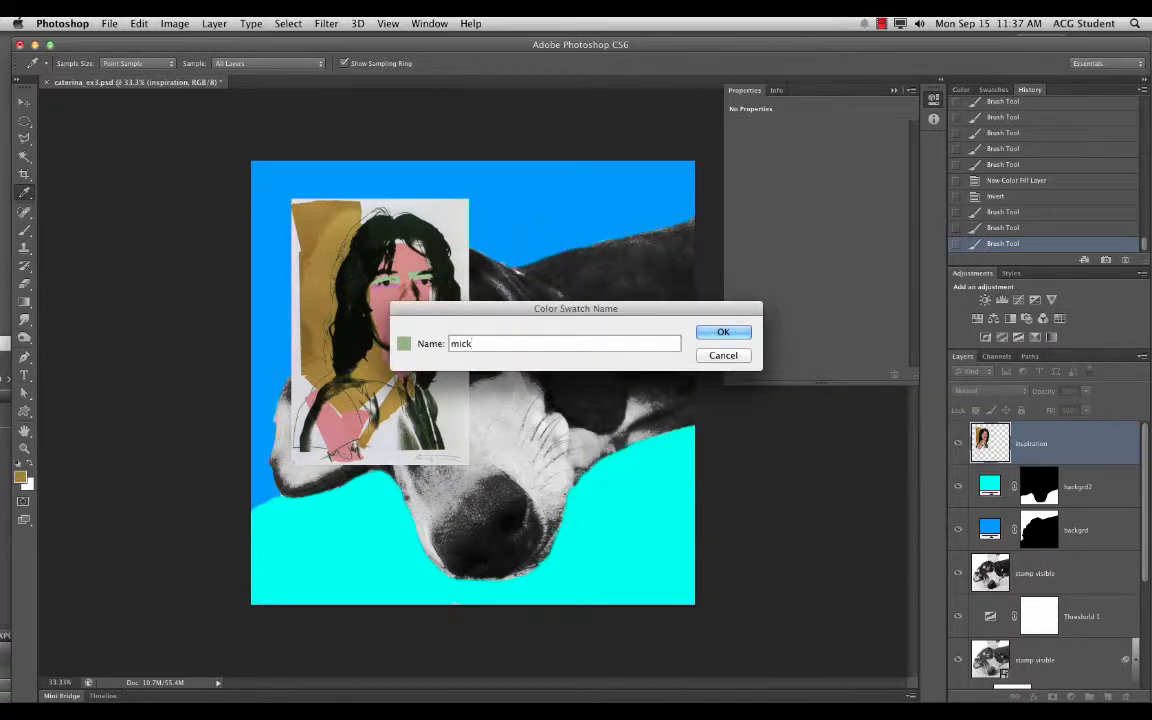
key(Return)
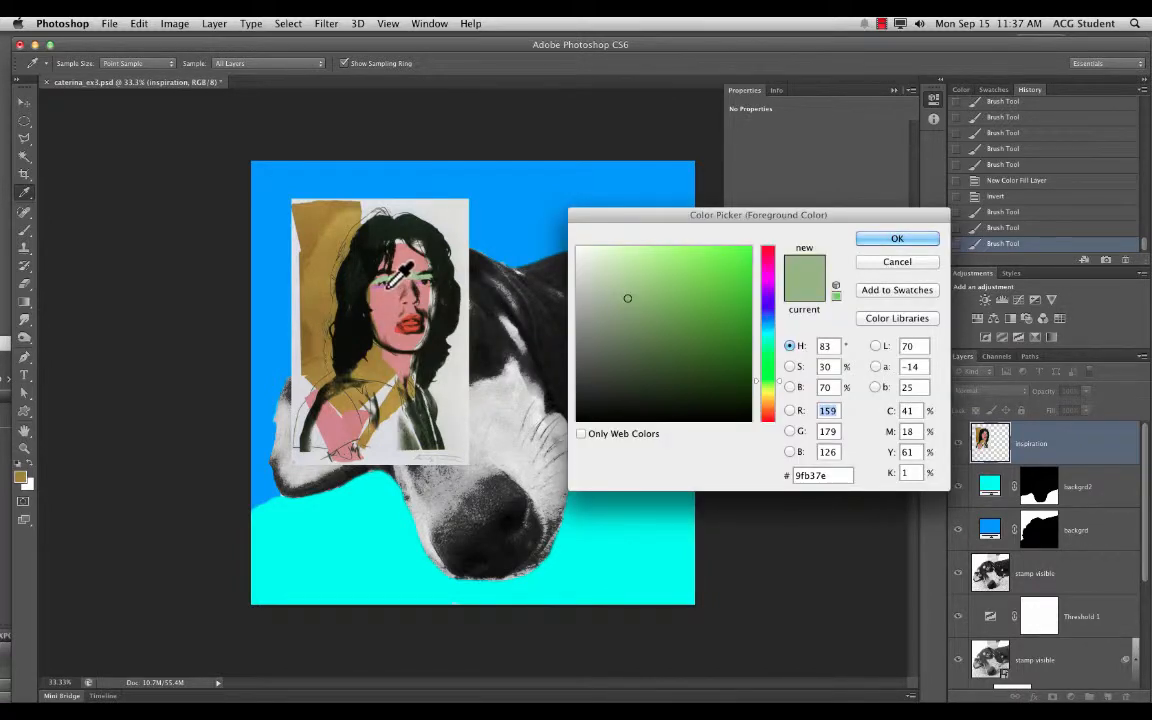
Sample the purple b27dab beside the inspiration portrait's eye, save it as a mick swatch, make it the foreground colour and display the swatches.
click(384, 284)
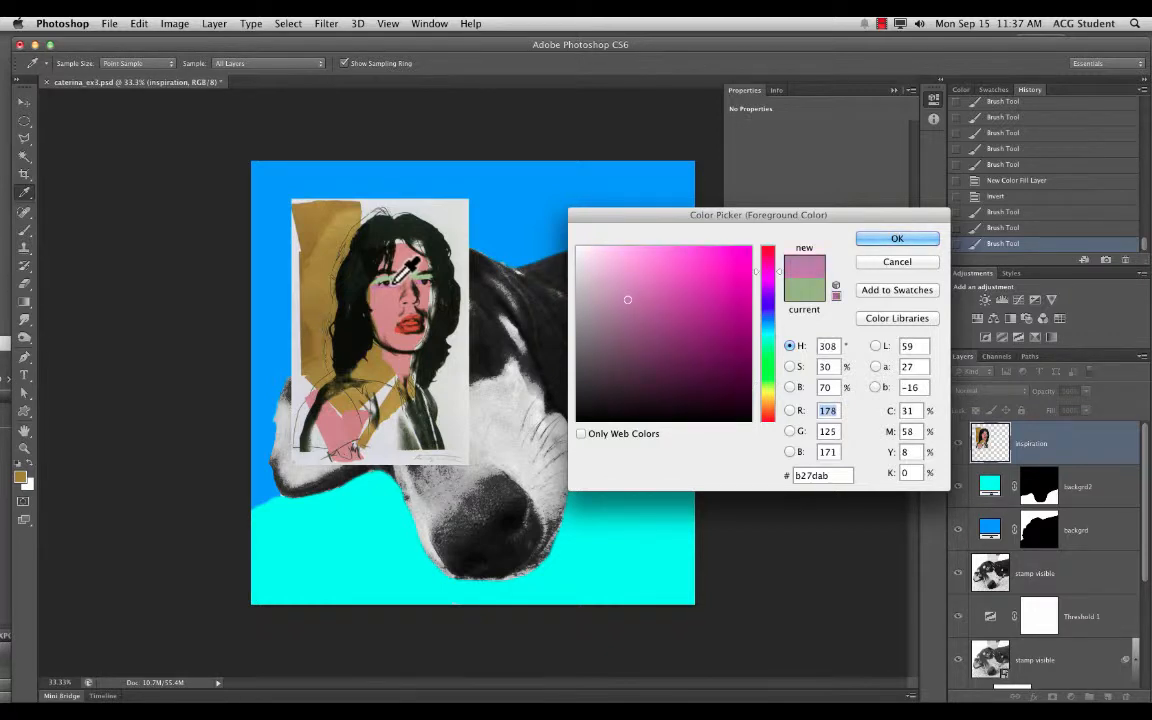
click(884, 290)
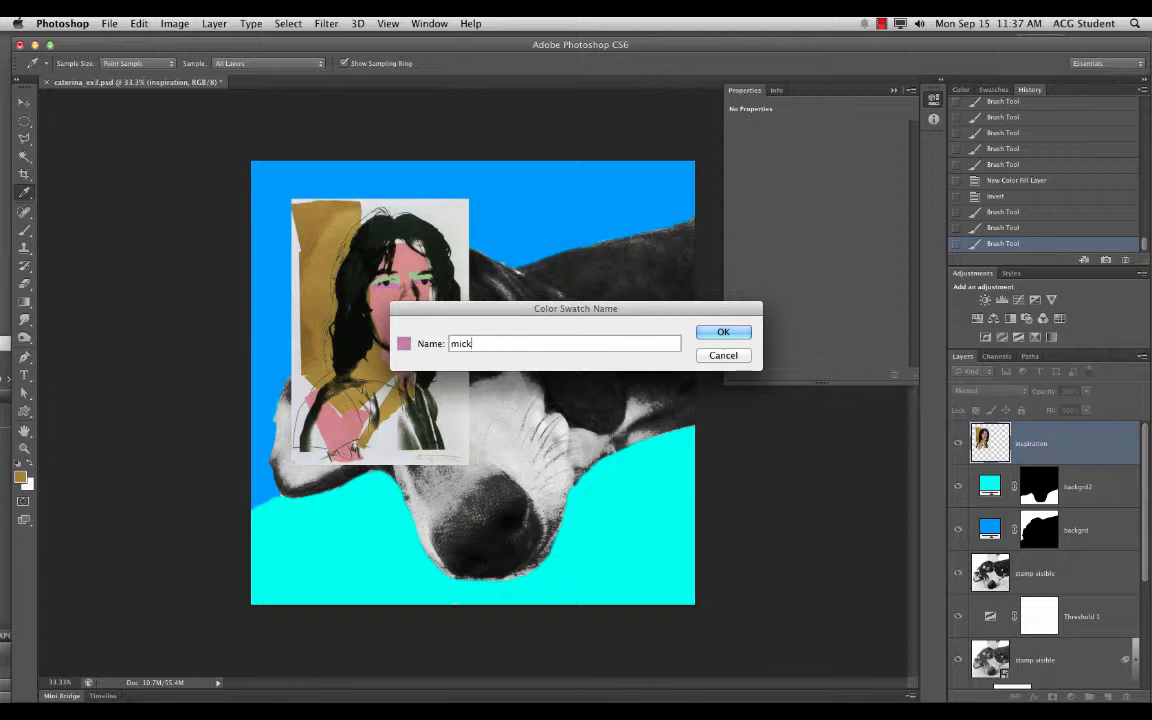
key(Return)
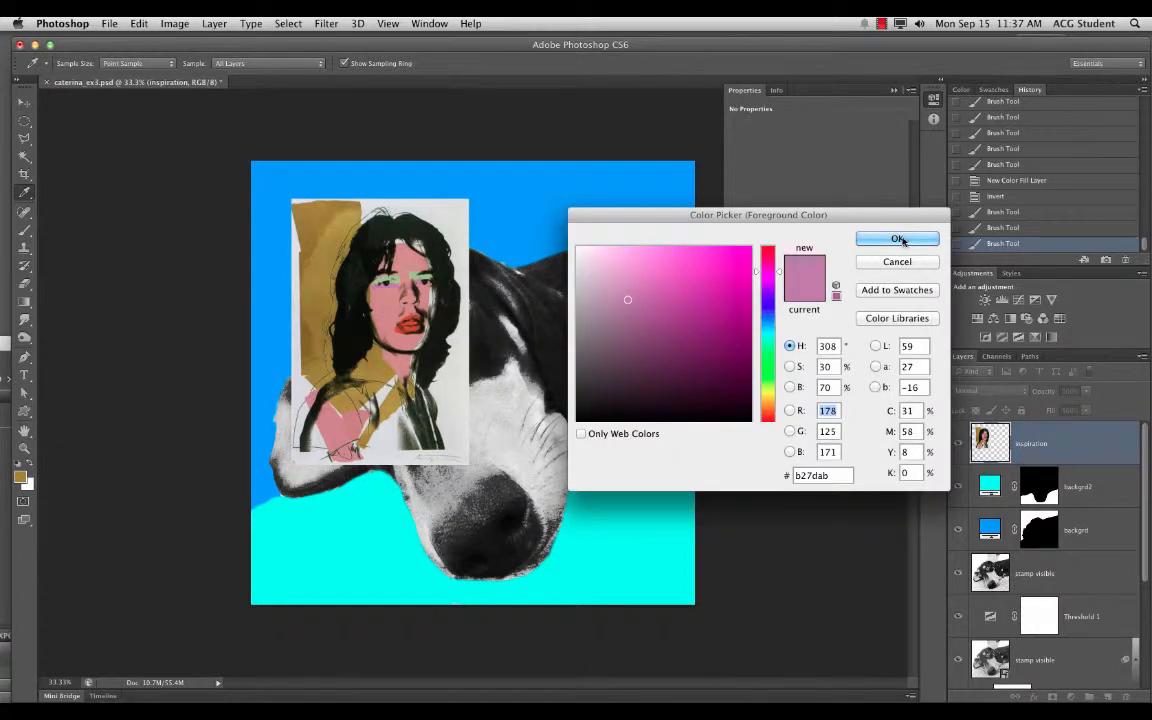
click(898, 239)
click(1001, 89)
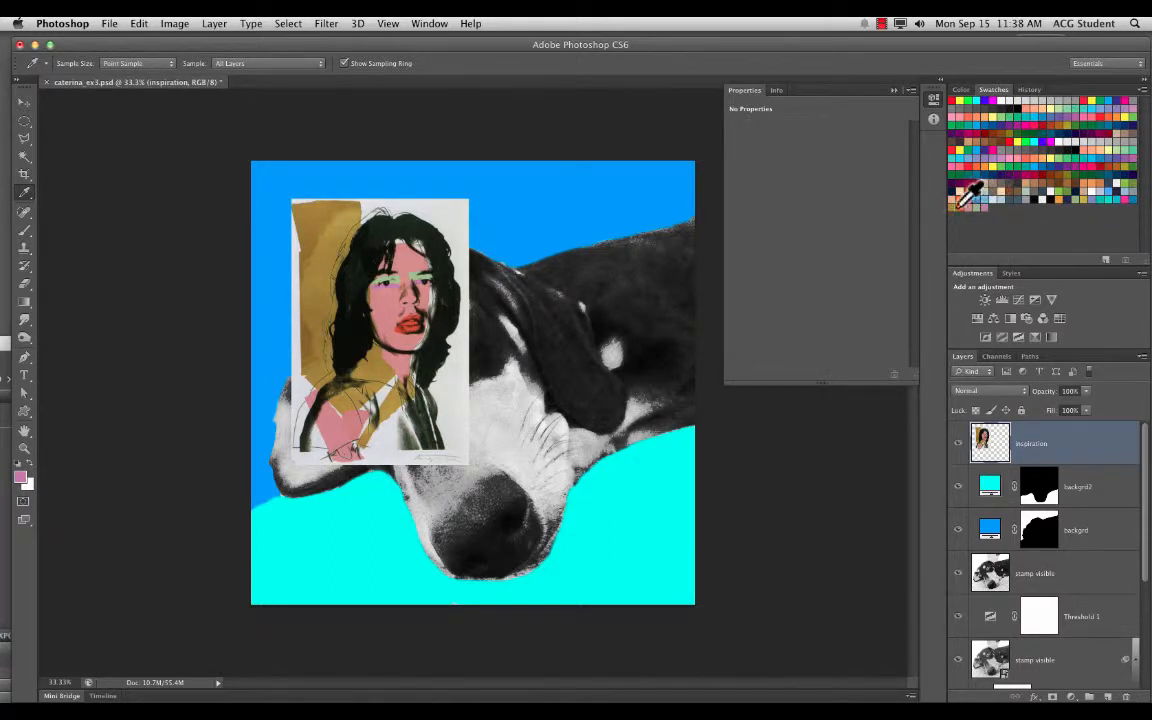
Hide the inspiration layer and recolour the backgrd2 fill with the saved red swatch b0462c.
click(958, 444)
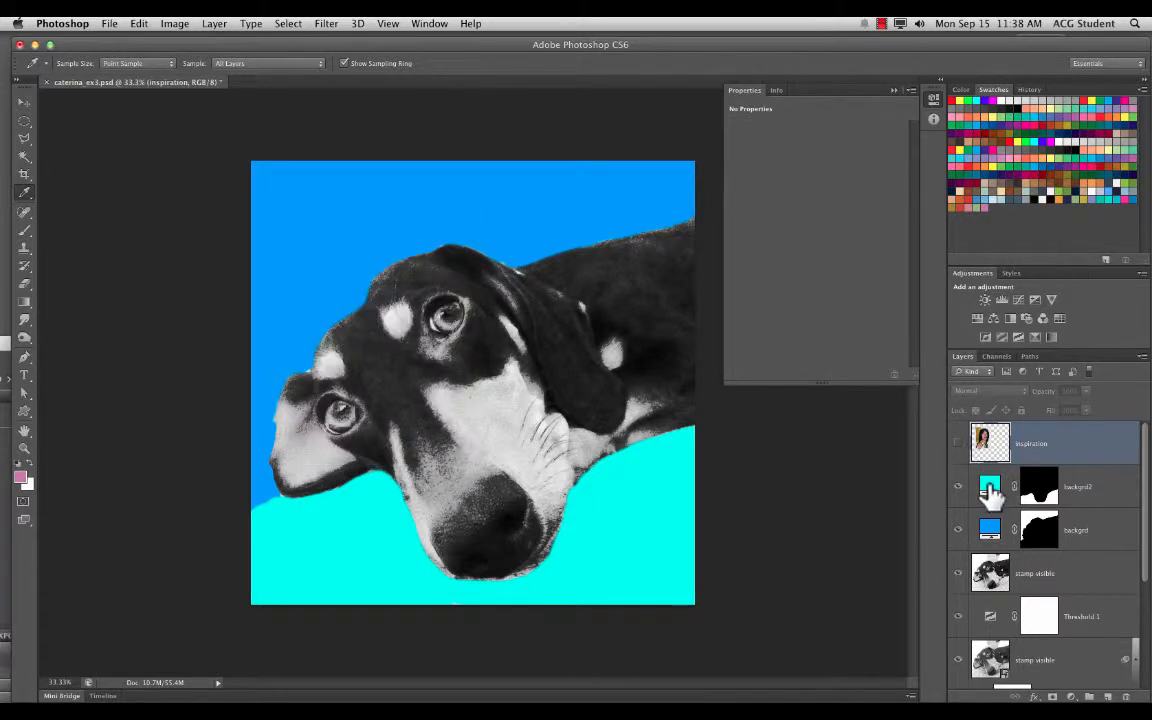
double_click(990, 488)
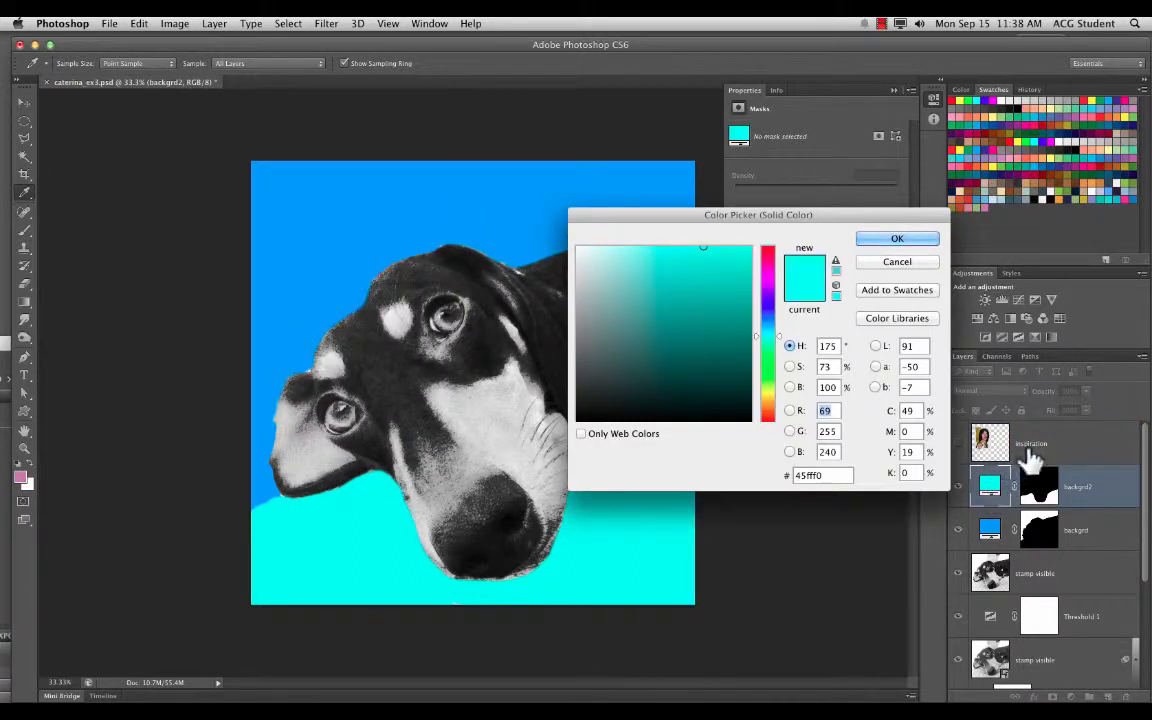
click(967, 205)
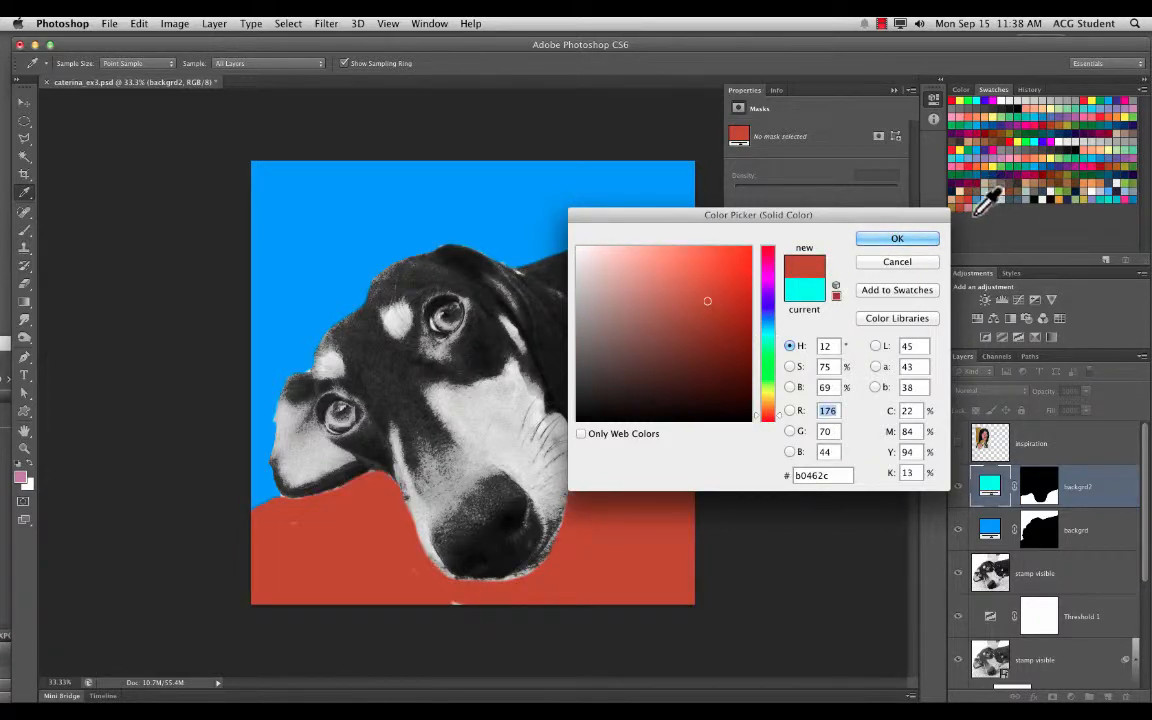
click(897, 241)
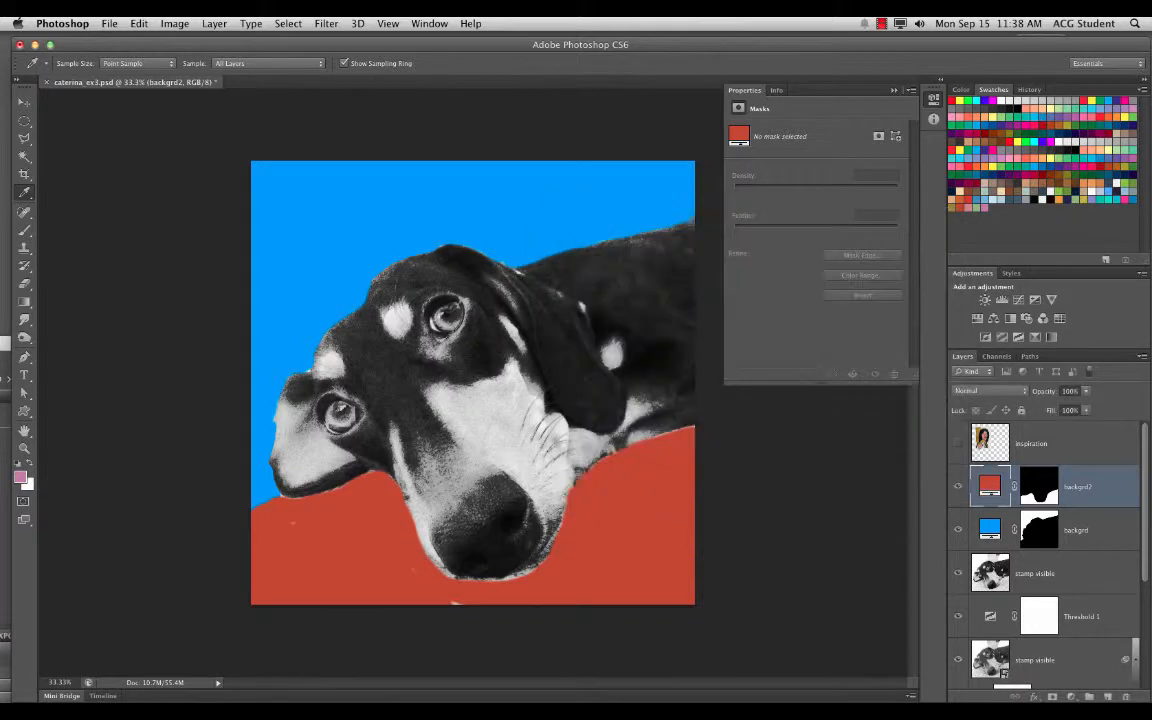
Recolour the backgrd fill layer with the saved purple swatch b27dab.
double_click(990, 530)
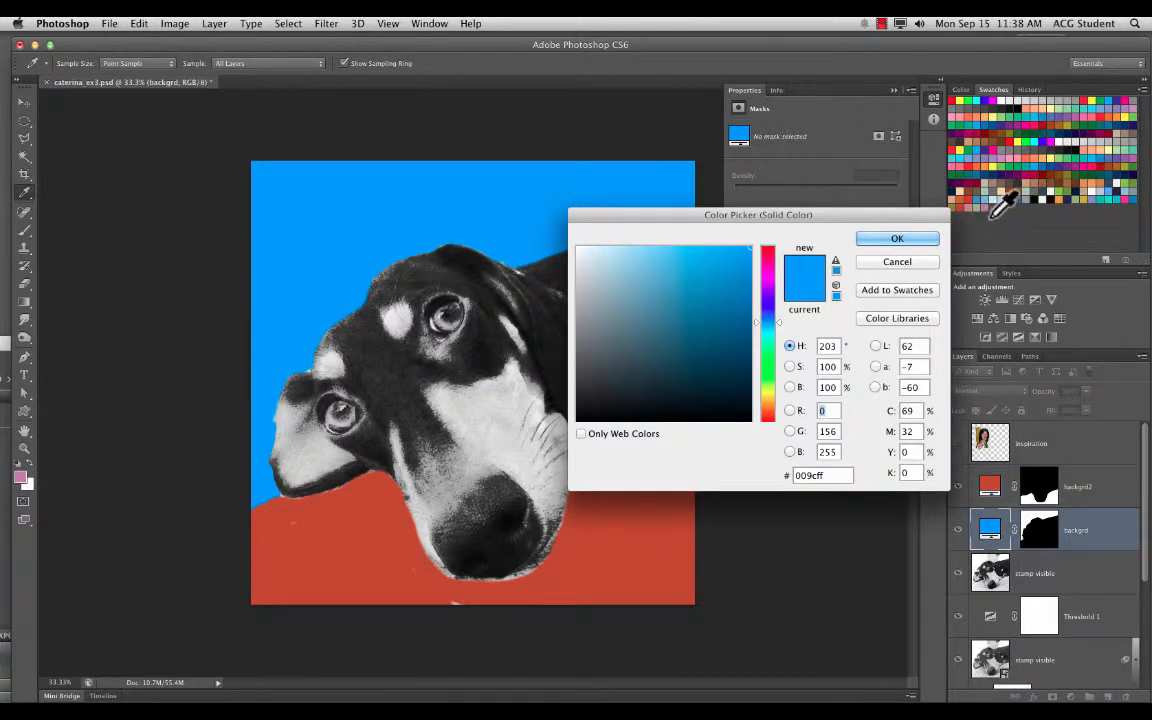
click(986, 205)
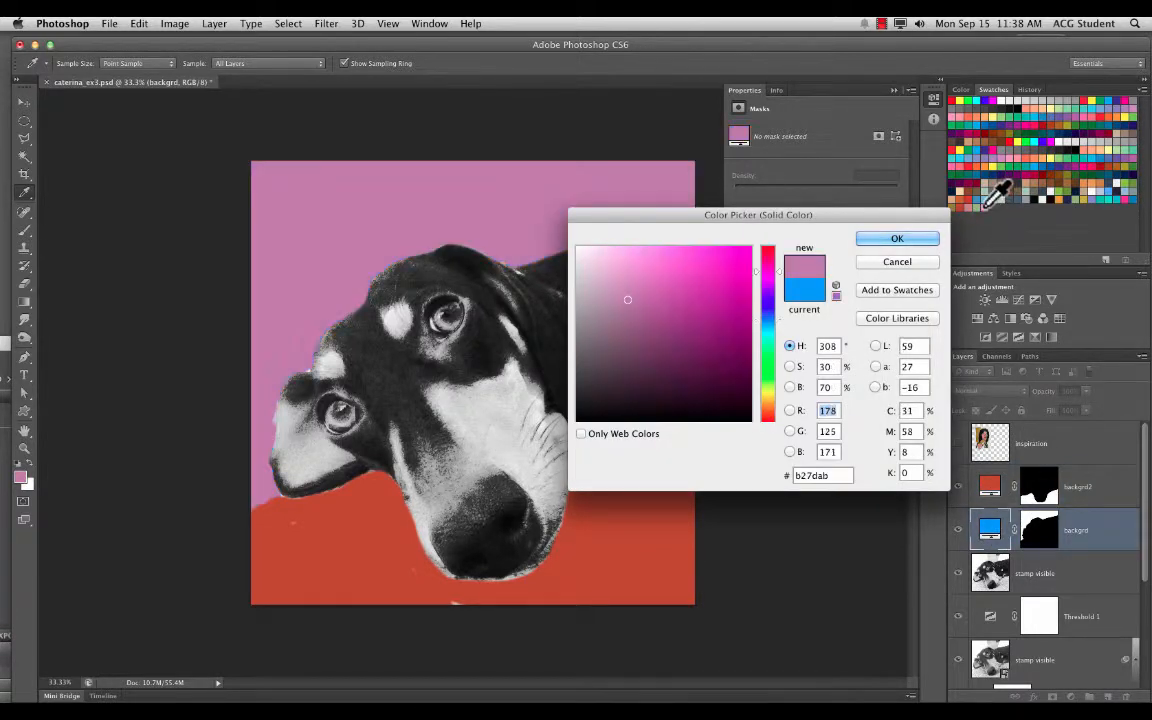
click(897, 239)
Brush white on the backgrd2 layer mask to fill the small gaps in the red below the dog's muzzle.
click(1000, 490)
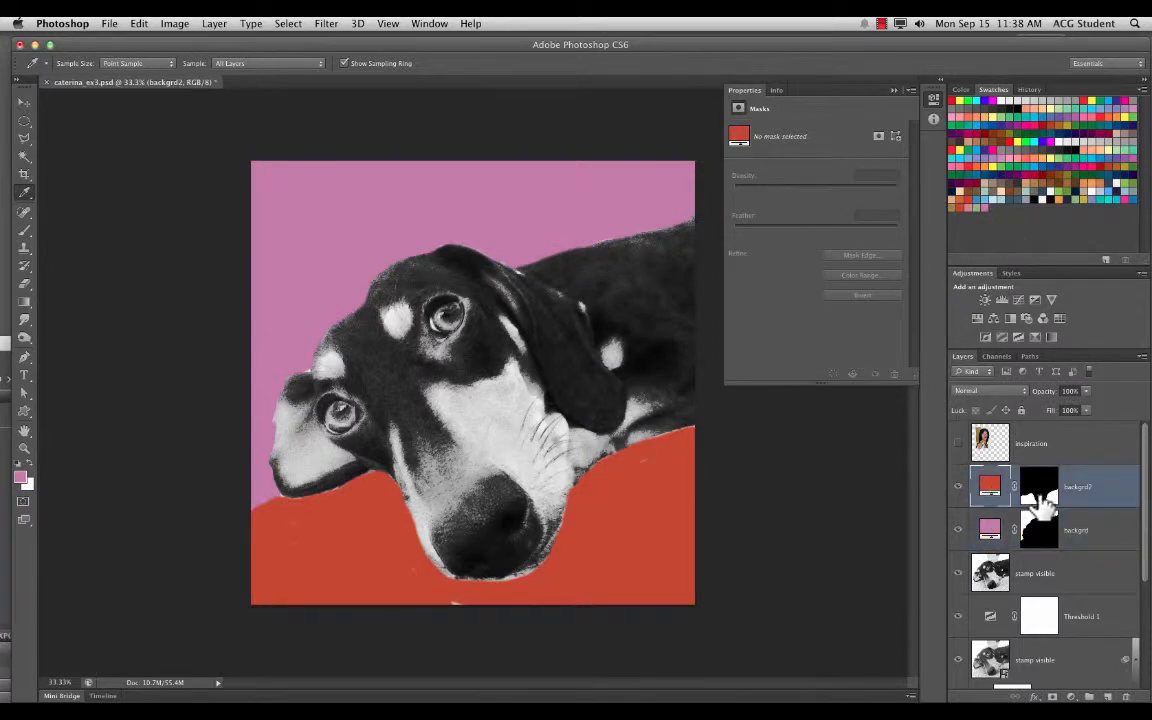
key(b)
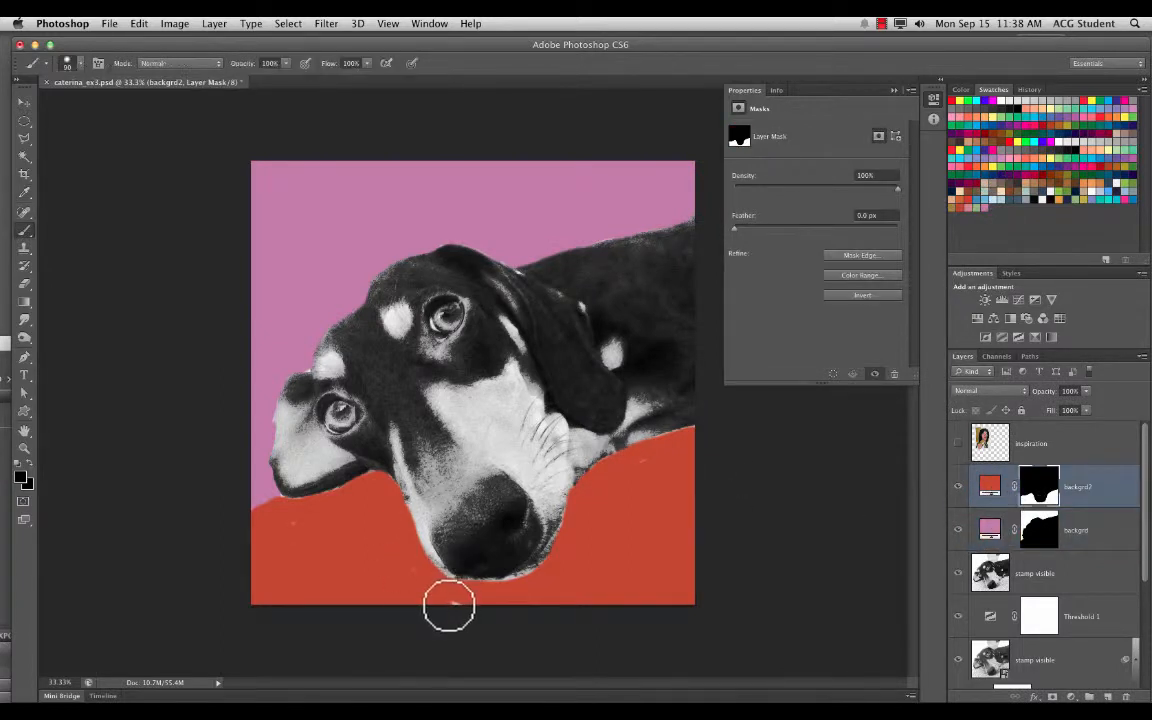
mouse_move(445, 608)
mouse_down()
mouse_move(432, 607)
mouse_move(476, 609)
mouse_move(451, 597)
mouse_up()
key(x)
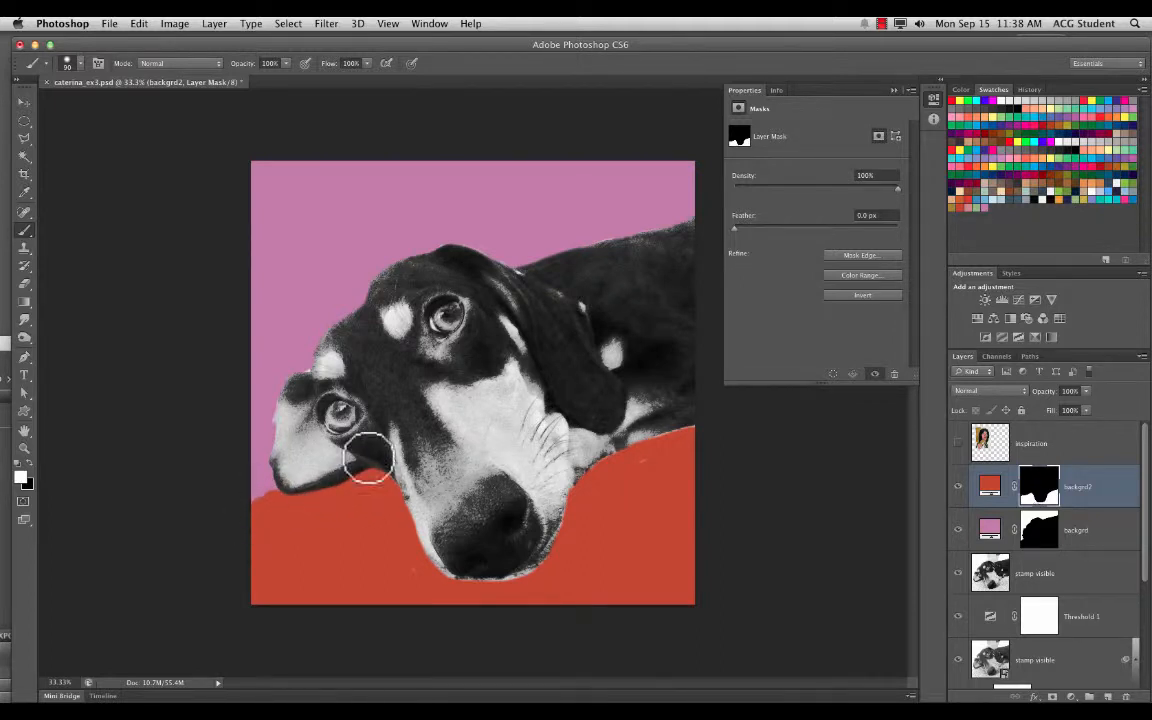
Brush black on the backgrd layer mask along the dog's forehead and brow to remove the purple overlapping the head's outline.
click(958, 532)
click(958, 488)
click(1008, 571)
click(1036, 490)
click(1029, 530)
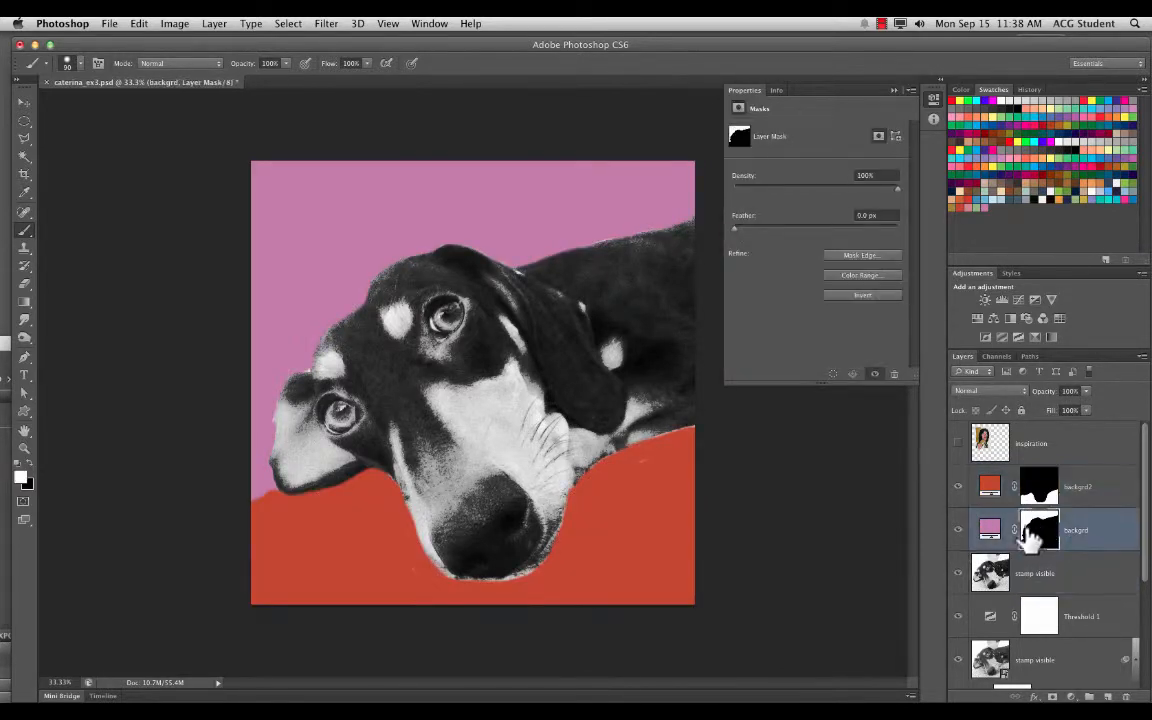
mouse_move(435, 318)
mouse_down()
mouse_move(360, 307)
mouse_move(386, 279)
mouse_move(330, 336)
mouse_move(425, 257)
mouse_move(383, 324)
mouse_move(387, 342)
mouse_move(424, 311)
mouse_move(382, 325)
mouse_move(442, 266)
mouse_move(368, 286)
mouse_move(412, 268)
mouse_move(353, 304)
mouse_move(297, 391)
mouse_move(288, 382)
mouse_move(350, 318)
mouse_move(327, 368)
mouse_up()
key(x)
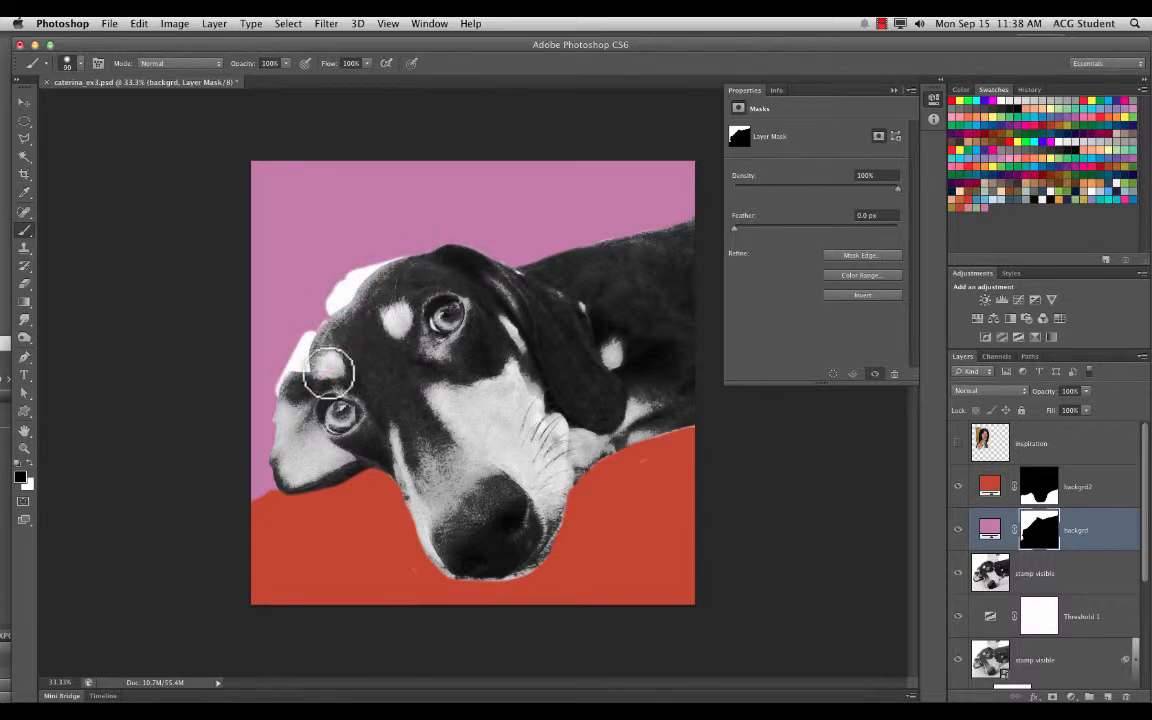
Restore the purple beside the head with white on the backgrd mask and refine the forehead edge with black.
key(x)
mouse_move(344, 267)
mouse_down()
mouse_move(316, 296)
mouse_move(339, 297)
mouse_move(352, 270)
mouse_move(386, 249)
mouse_move(372, 260)
mouse_up()
mouse_move(317, 307)
mouse_down()
mouse_move(284, 355)
mouse_move(309, 324)
mouse_move(290, 365)
mouse_move(299, 346)
mouse_move(300, 368)
mouse_move(257, 404)
mouse_up()
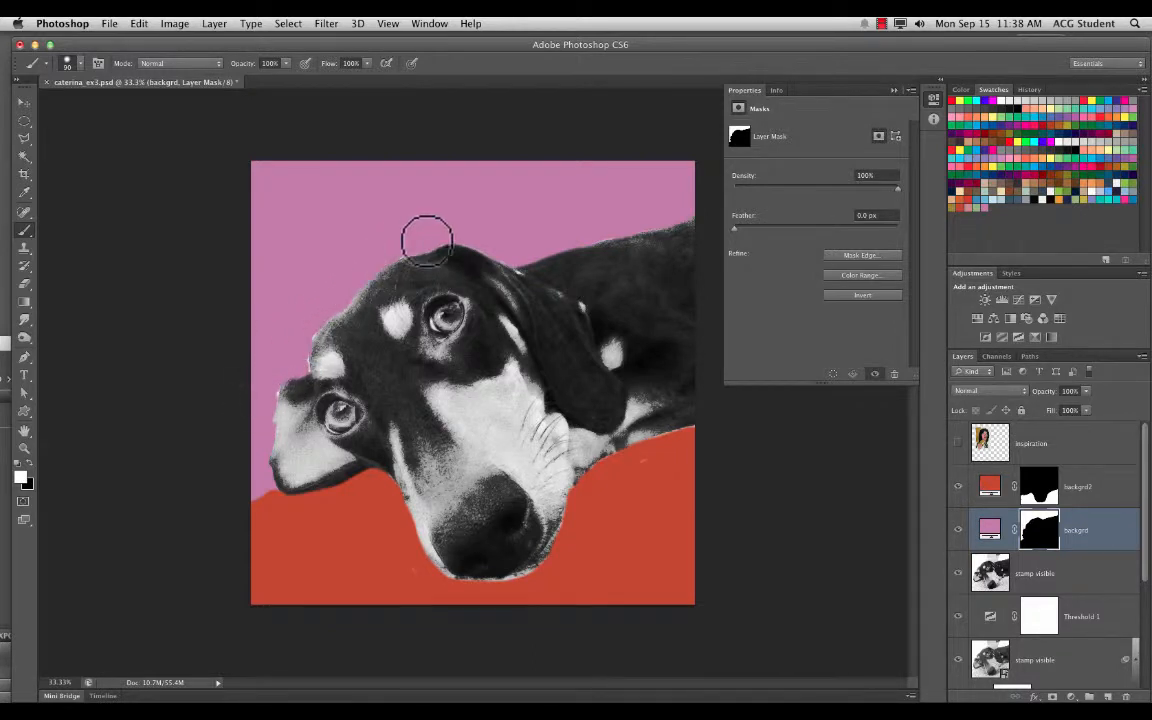
key(x)
mouse_move(399, 269)
mouse_down()
mouse_move(364, 291)
mouse_move(346, 322)
mouse_up()
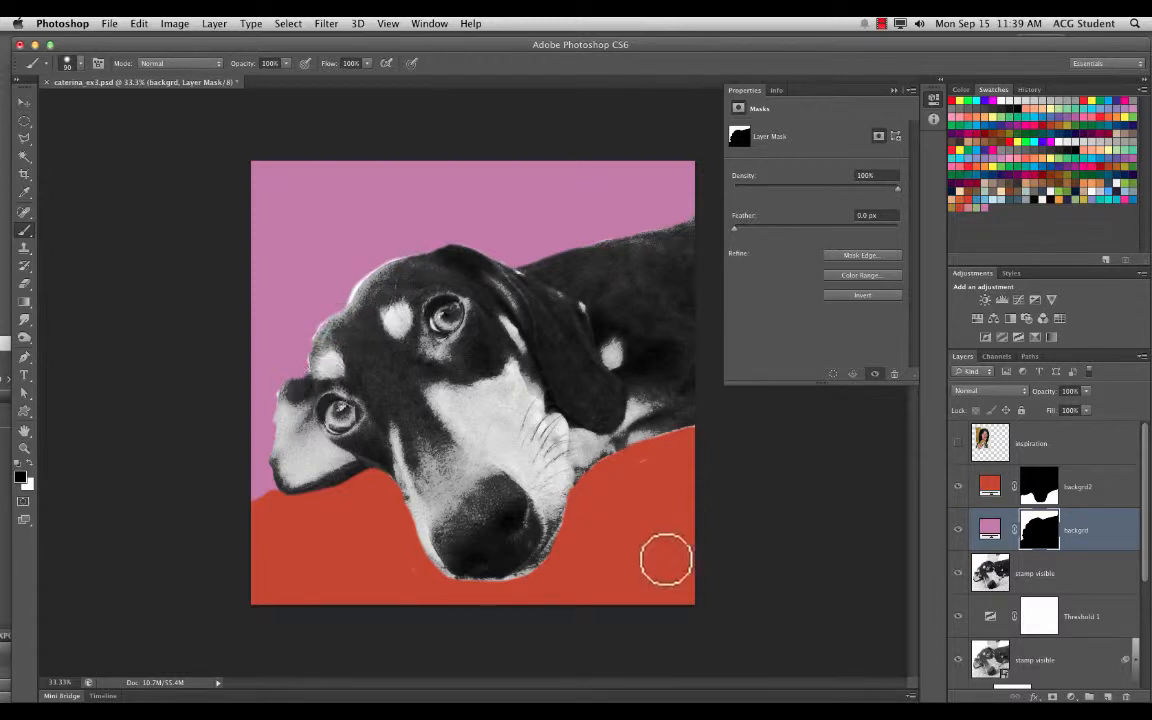
Refine the backgrd2 mask between nose and cheek, brushing black to reveal the muzzle's fur edge and white to restore the red.
click(1032, 489)
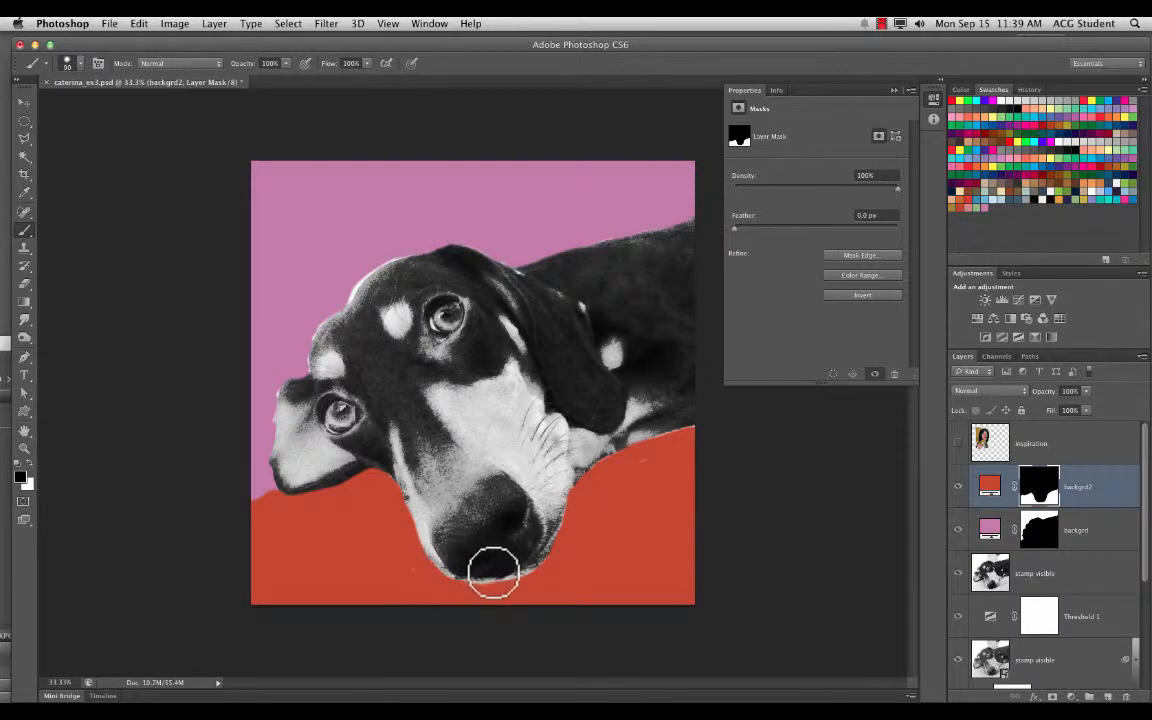
mouse_move(516, 566)
mouse_down()
mouse_move(585, 463)
mouse_move(674, 425)
mouse_move(601, 481)
mouse_move(548, 571)
mouse_up()
key(x)
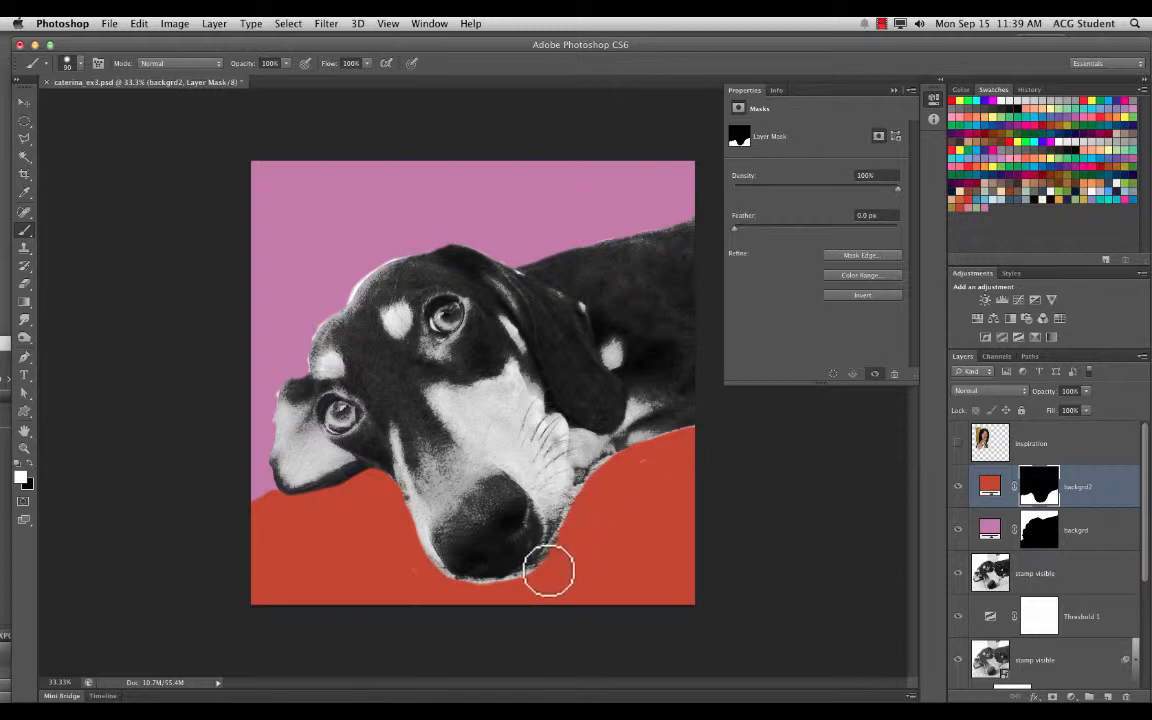
key(x)
mouse_move(574, 519)
mouse_down()
mouse_move(563, 514)
mouse_move(527, 590)
mouse_up()
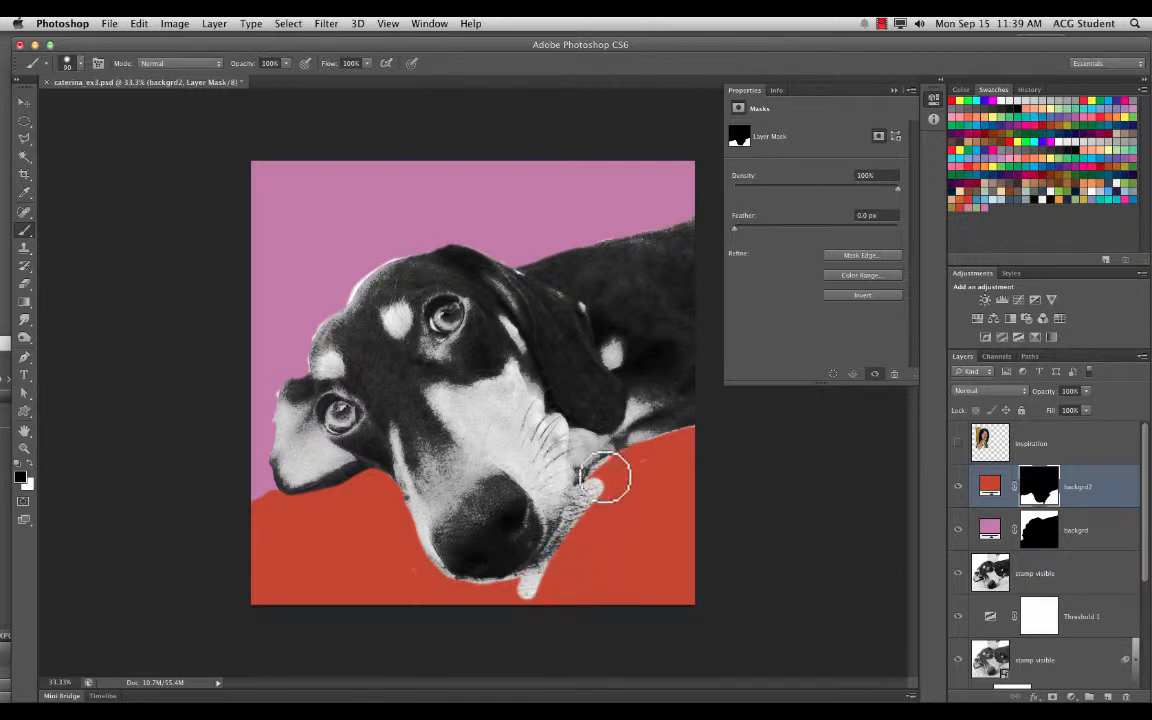
key(x)
mouse_move(618, 494)
mouse_down()
mouse_move(594, 489)
mouse_move(523, 595)
mouse_up()
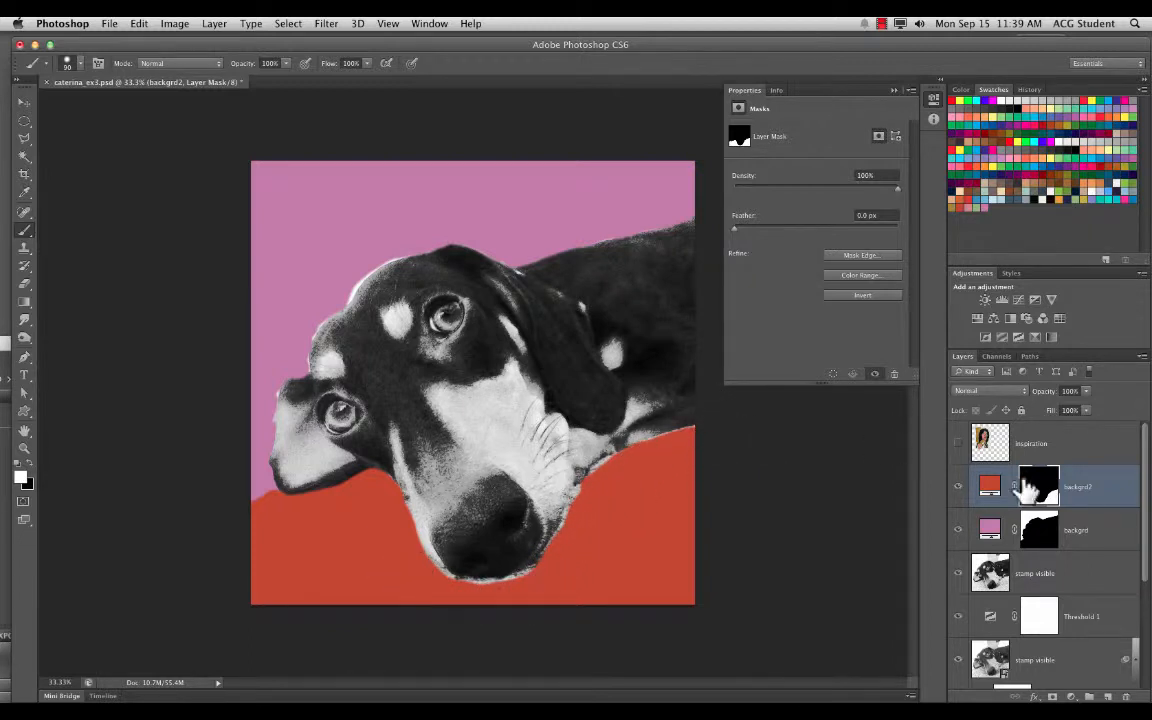
Add a solid colour fill layer named puppy fur above backgrd2, using the saved golden-brown swatch 9c842e.
click(228, 23)
mouse_move(300, 145)
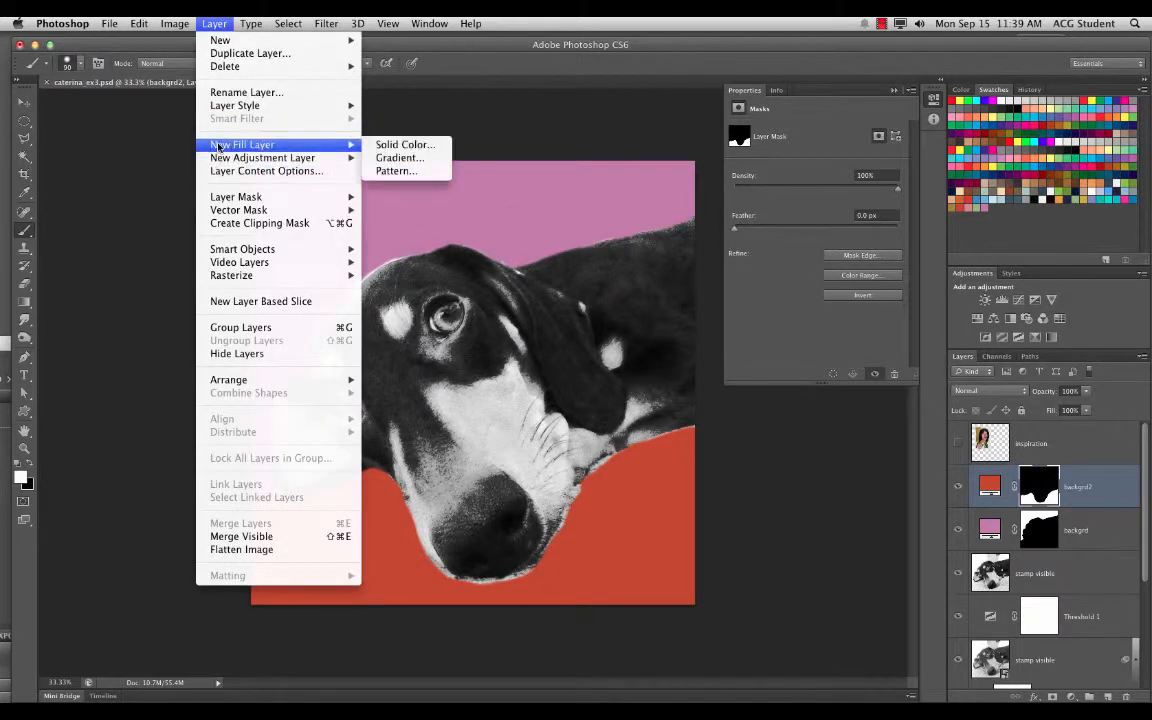
click(398, 145)
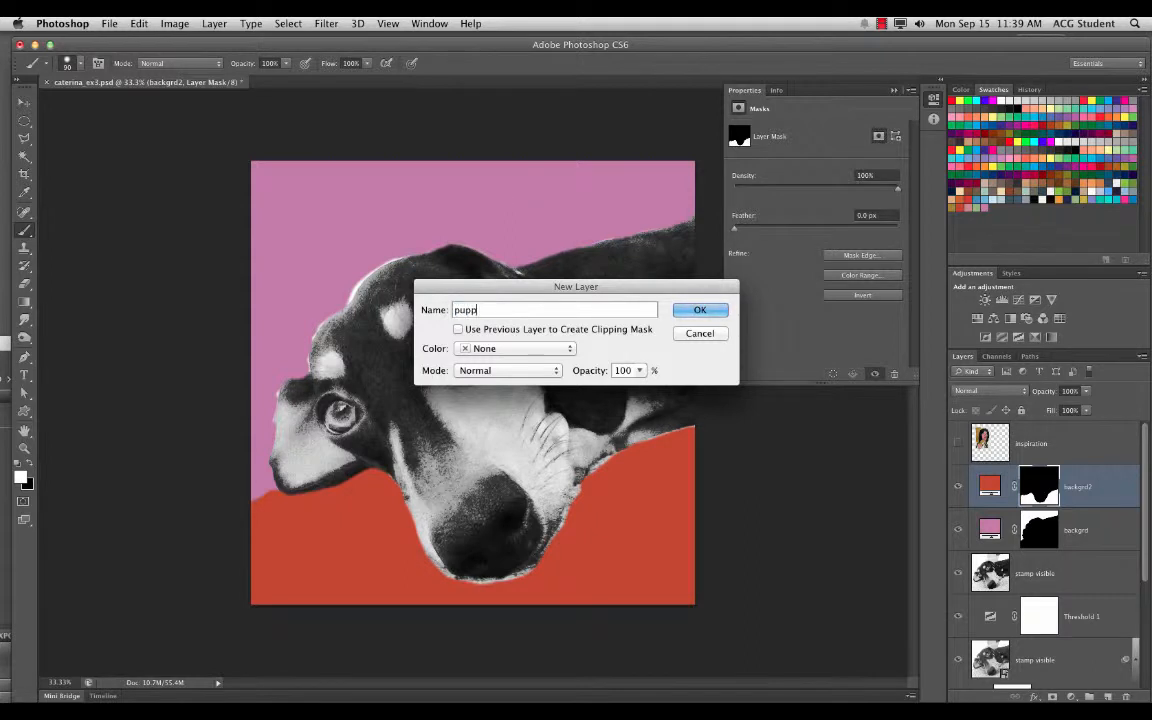
text(puppy fur)
key(Return)
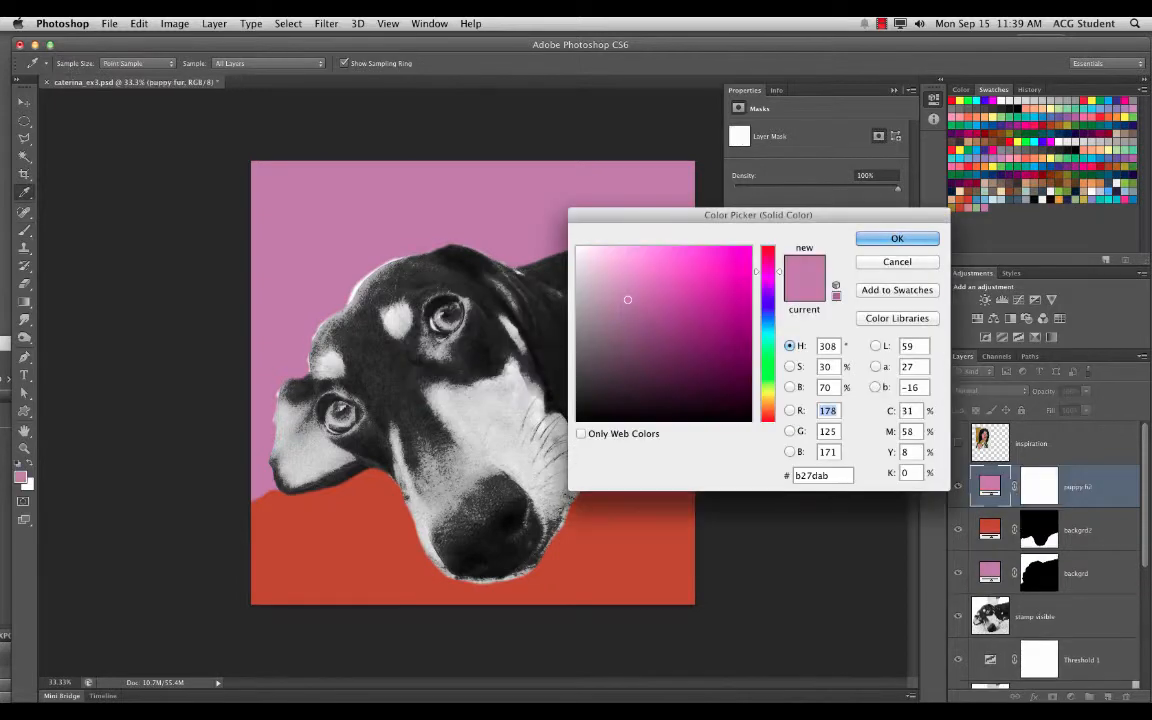
click(955, 201)
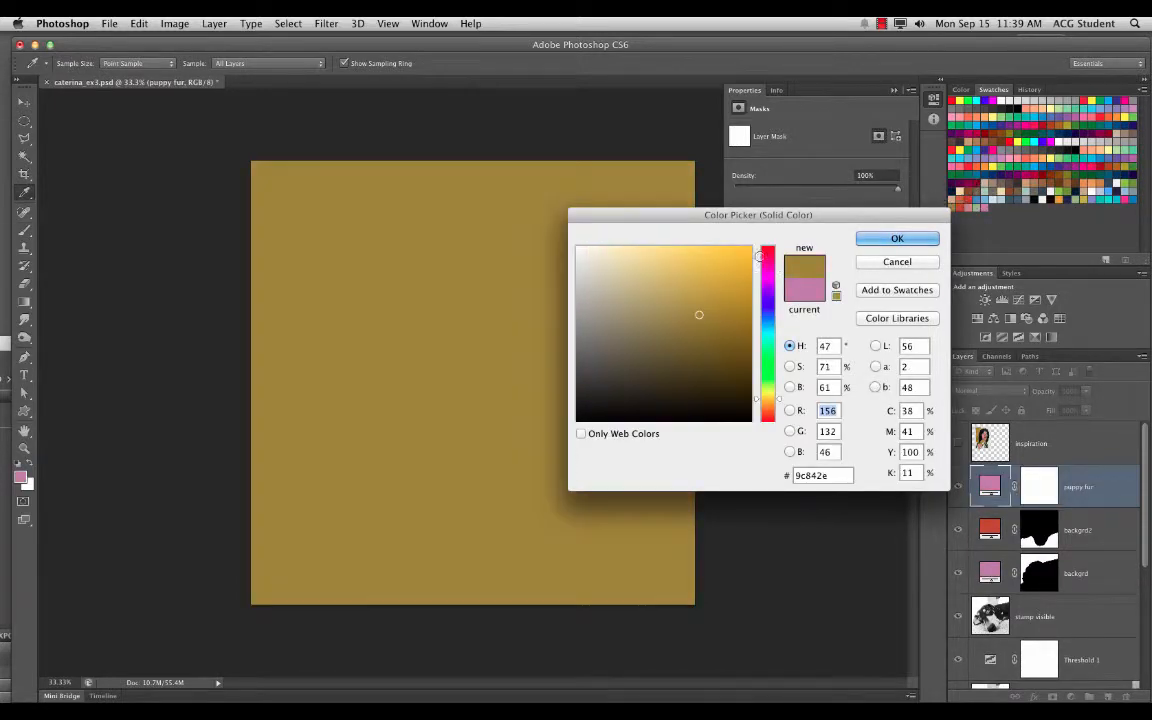
drag(810, 217, 814, 239)
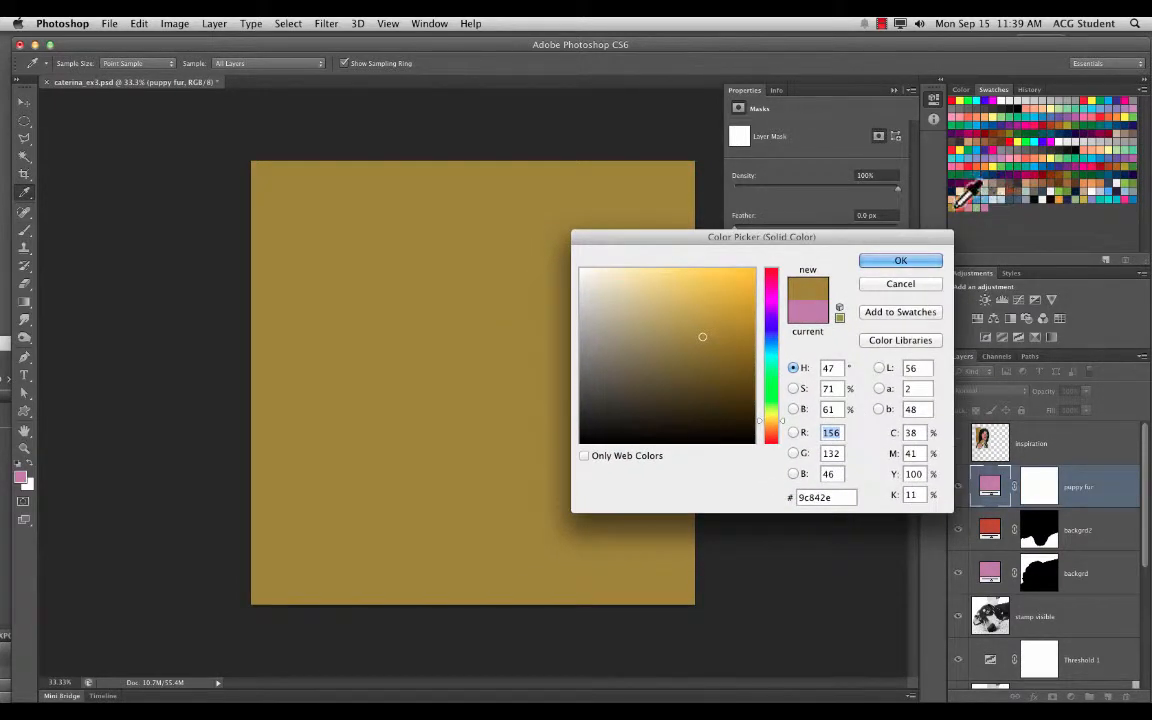
click(900, 260)
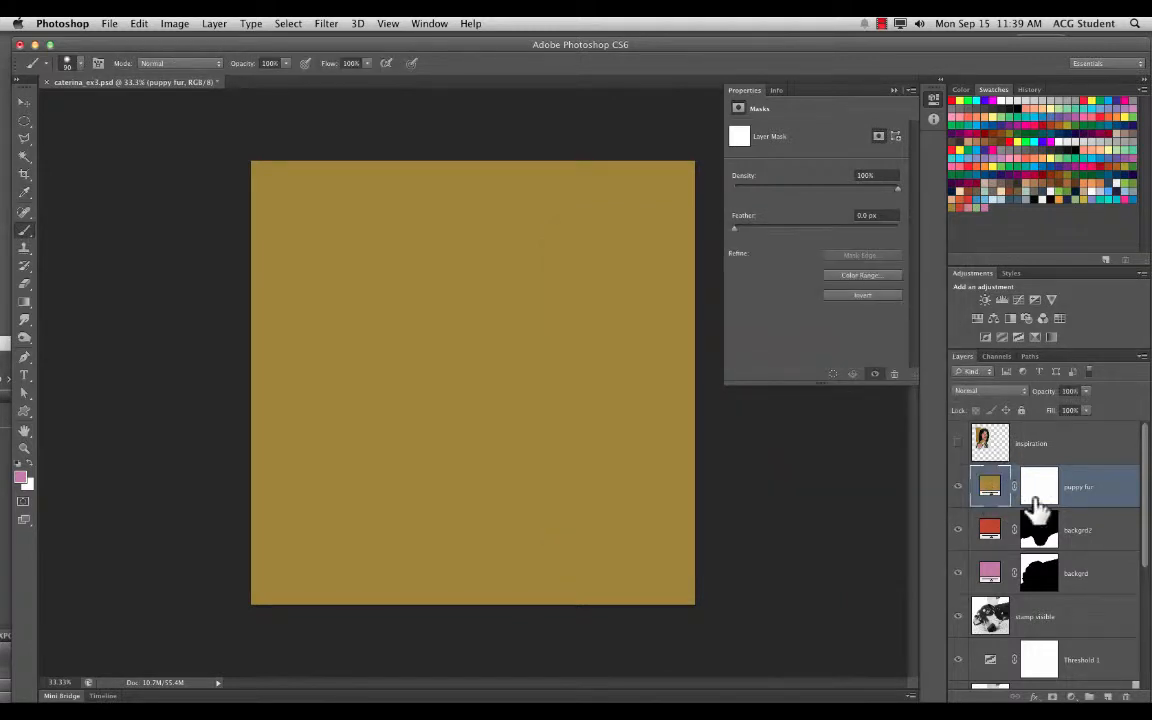
Invert the puppy fur mask to black and brush white over the dog's muzzle and chest to reveal the golden brown.
click(1045, 490)
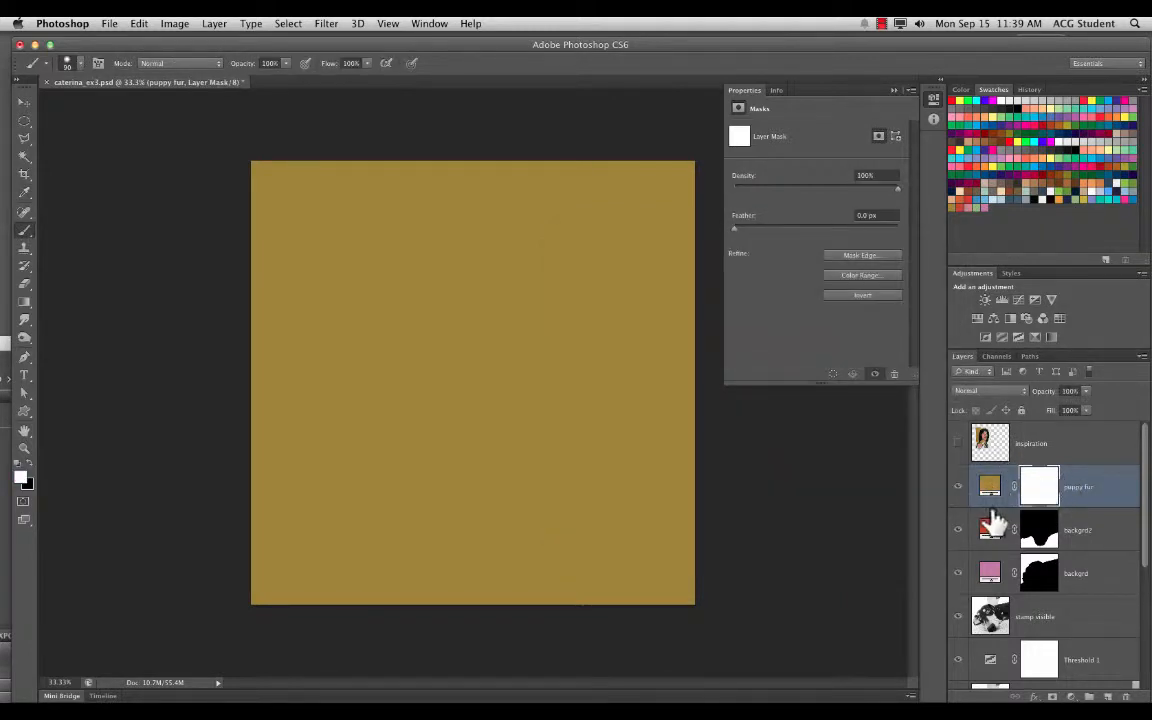
key(super+i)
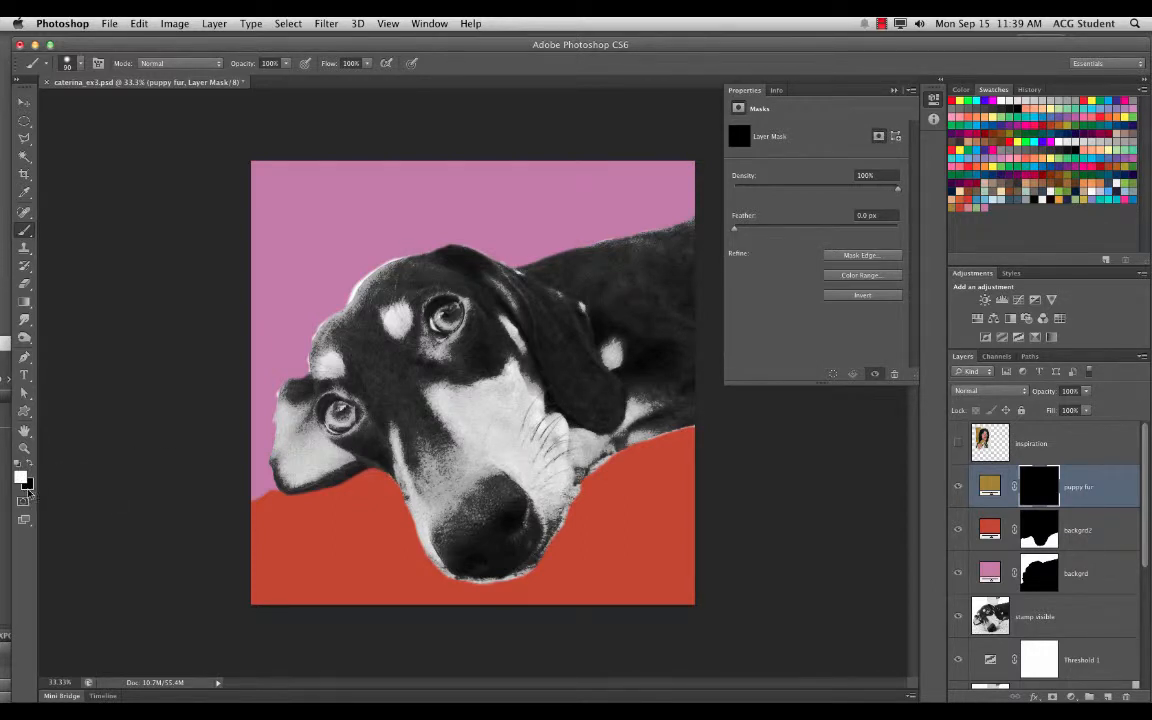
mouse_move(488, 402)
mouse_down()
mouse_move(511, 368)
mouse_move(503, 391)
mouse_move(437, 399)
mouse_move(453, 397)
mouse_move(445, 442)
mouse_move(508, 408)
mouse_move(493, 448)
mouse_move(508, 447)
mouse_move(528, 395)
mouse_move(504, 442)
mouse_move(536, 433)
mouse_move(527, 476)
mouse_move(584, 428)
mouse_move(541, 505)
mouse_move(567, 487)
mouse_move(543, 534)
mouse_move(612, 443)
mouse_move(601, 442)
mouse_move(643, 433)
mouse_move(632, 406)
mouse_move(657, 418)
mouse_move(580, 465)
mouse_move(604, 453)
mouse_move(585, 463)
mouse_move(533, 429)
mouse_move(518, 385)
mouse_move(408, 444)
mouse_move(397, 497)
mouse_move(428, 551)
mouse_move(473, 581)
mouse_move(543, 561)
mouse_move(548, 545)
mouse_move(415, 490)
mouse_move(458, 461)
mouse_move(443, 525)
mouse_move(483, 488)
mouse_move(457, 542)
mouse_move(552, 518)
mouse_move(522, 519)
mouse_move(510, 554)
mouse_move(468, 560)
mouse_move(602, 432)
mouse_move(524, 407)
mouse_move(623, 441)
mouse_up()
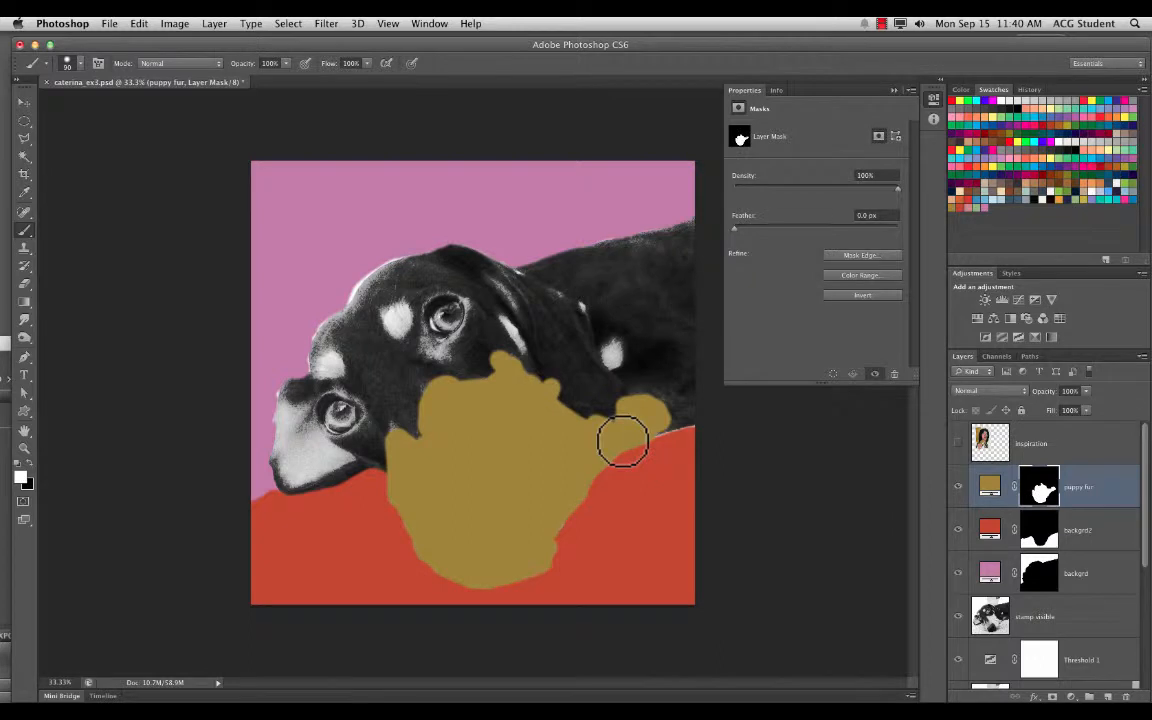
Set the puppy fur layer to Multiply and extend its mask in white over the head, ears and body, leaving the eyes and light spots unpainted.
click(1021, 389)
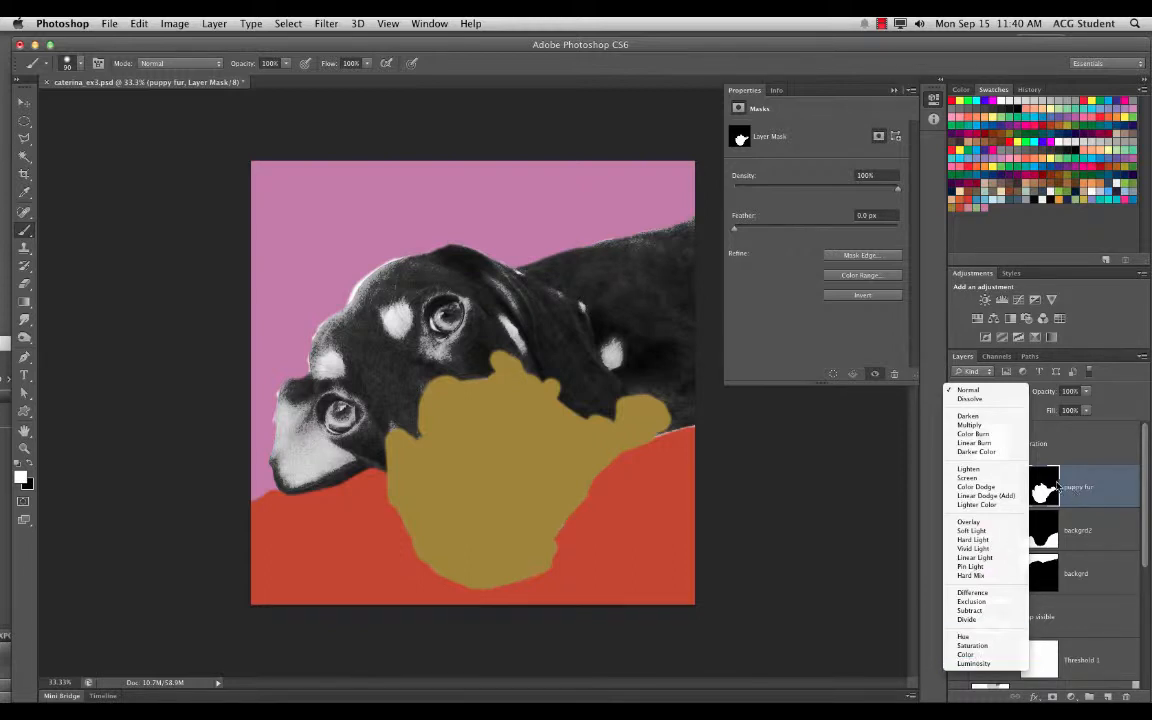
click(1000, 425)
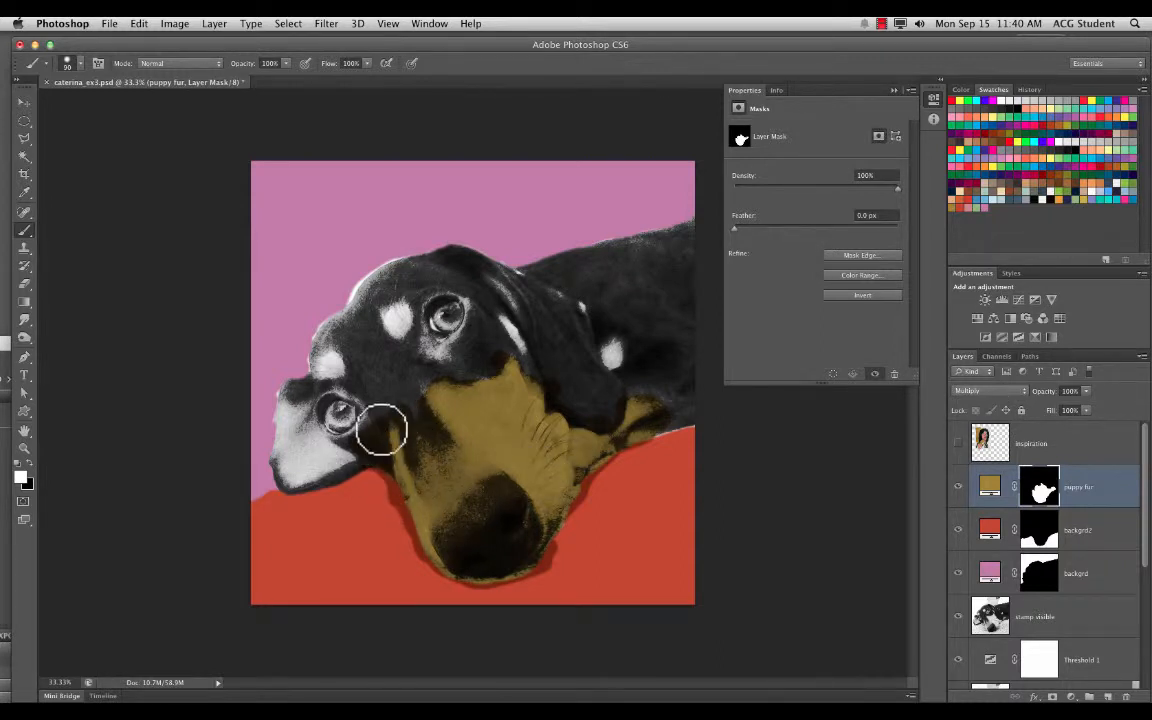
mouse_move(383, 424)
mouse_down()
mouse_move(372, 340)
mouse_move(356, 320)
mouse_move(340, 323)
mouse_move(313, 352)
mouse_move(350, 337)
mouse_move(390, 408)
mouse_move(357, 380)
mouse_move(297, 382)
mouse_move(357, 464)
mouse_move(275, 466)
mouse_move(278, 401)
mouse_move(269, 472)
mouse_move(325, 470)
mouse_move(437, 384)
mouse_move(391, 275)
mouse_move(381, 279)
mouse_move(348, 305)
mouse_move(456, 253)
mouse_move(577, 303)
mouse_move(614, 405)
mouse_move(594, 422)
mouse_move(605, 393)
mouse_move(557, 395)
mouse_move(594, 364)
mouse_move(544, 347)
mouse_move(576, 326)
mouse_move(548, 286)
mouse_move(605, 251)
mouse_move(544, 263)
mouse_move(678, 218)
mouse_move(601, 264)
mouse_move(628, 277)
mouse_move(702, 266)
mouse_move(652, 305)
mouse_move(687, 331)
mouse_move(665, 346)
mouse_move(657, 384)
mouse_move(669, 409)
mouse_move(641, 424)
mouse_move(692, 409)
mouse_move(599, 451)
mouse_move(599, 462)
mouse_move(665, 424)
mouse_move(612, 458)
mouse_move(522, 566)
mouse_up()
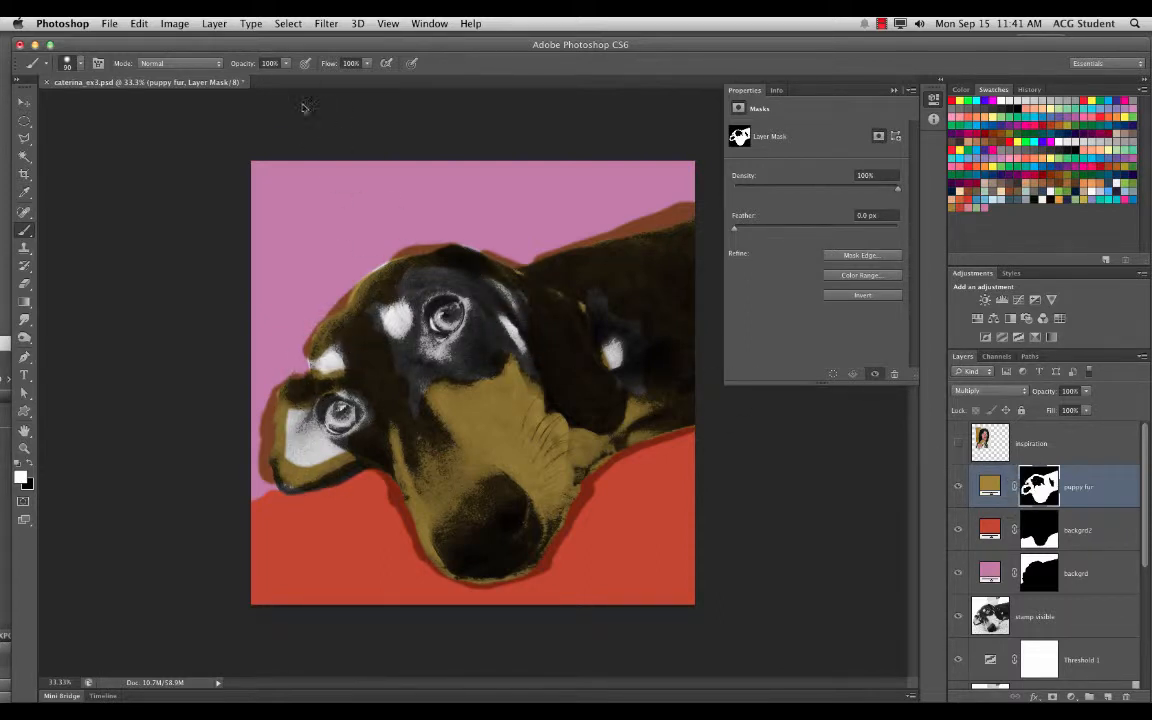
Add a solid colour fill layer named dots above puppy fur, using the saved green swatch from the inspiration's eye shadow.
click(214, 23)
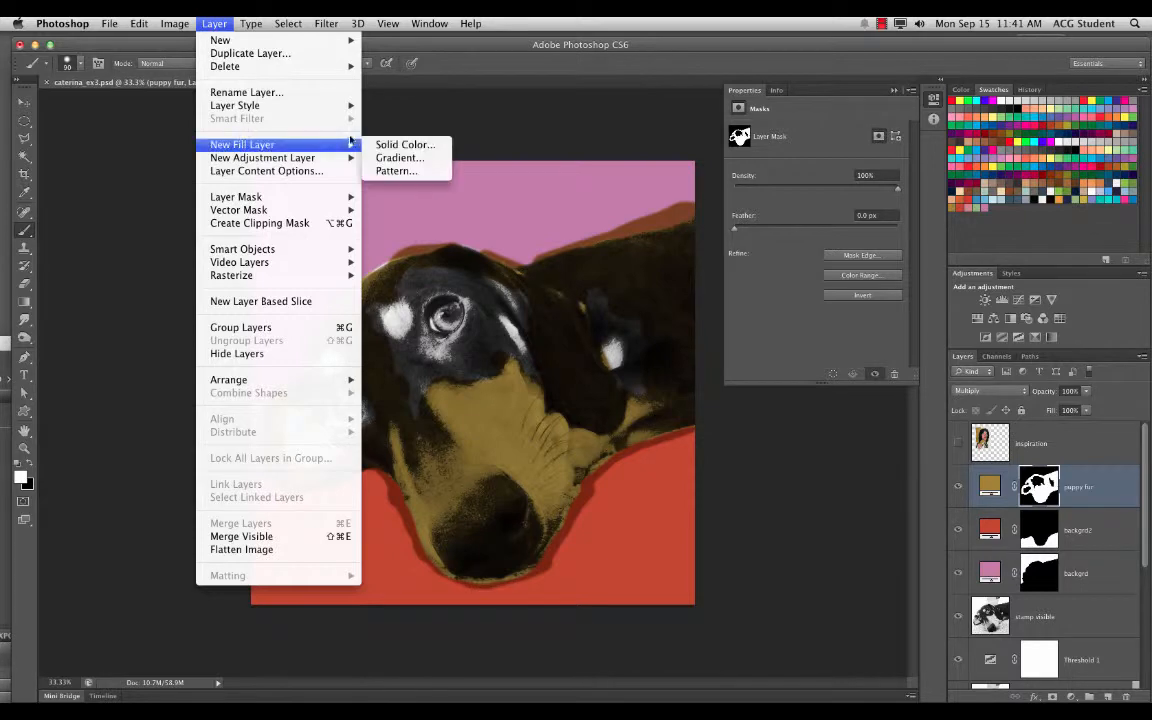
click(415, 132)
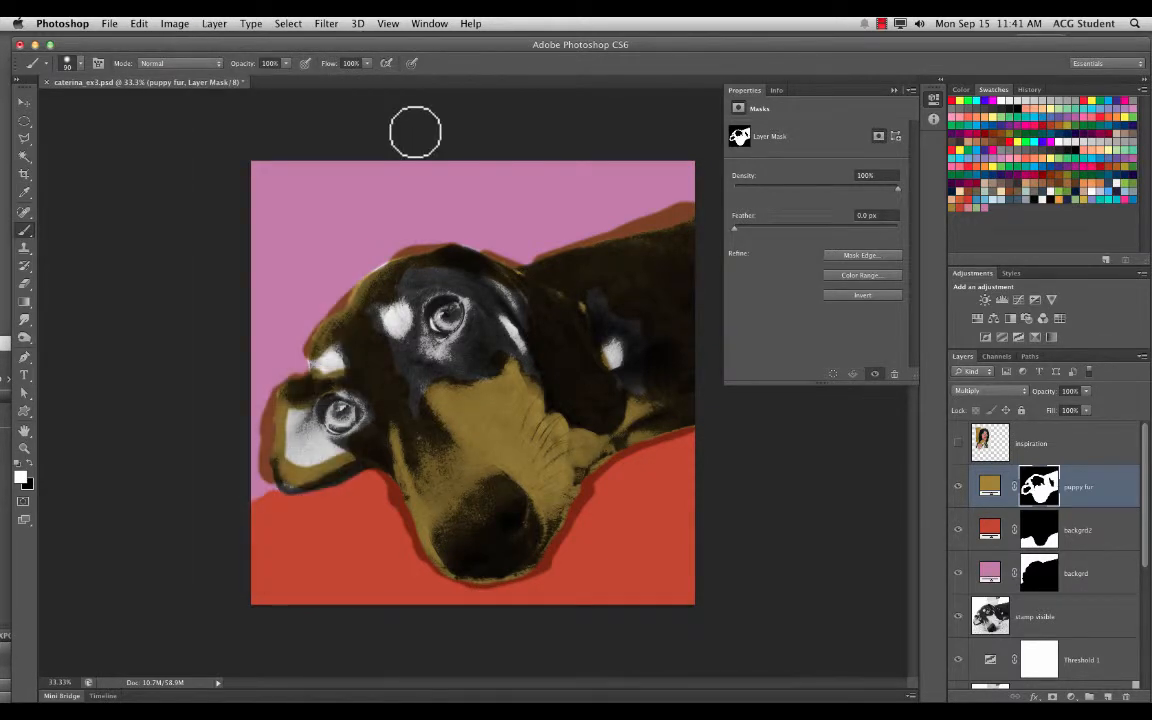
click(214, 23)
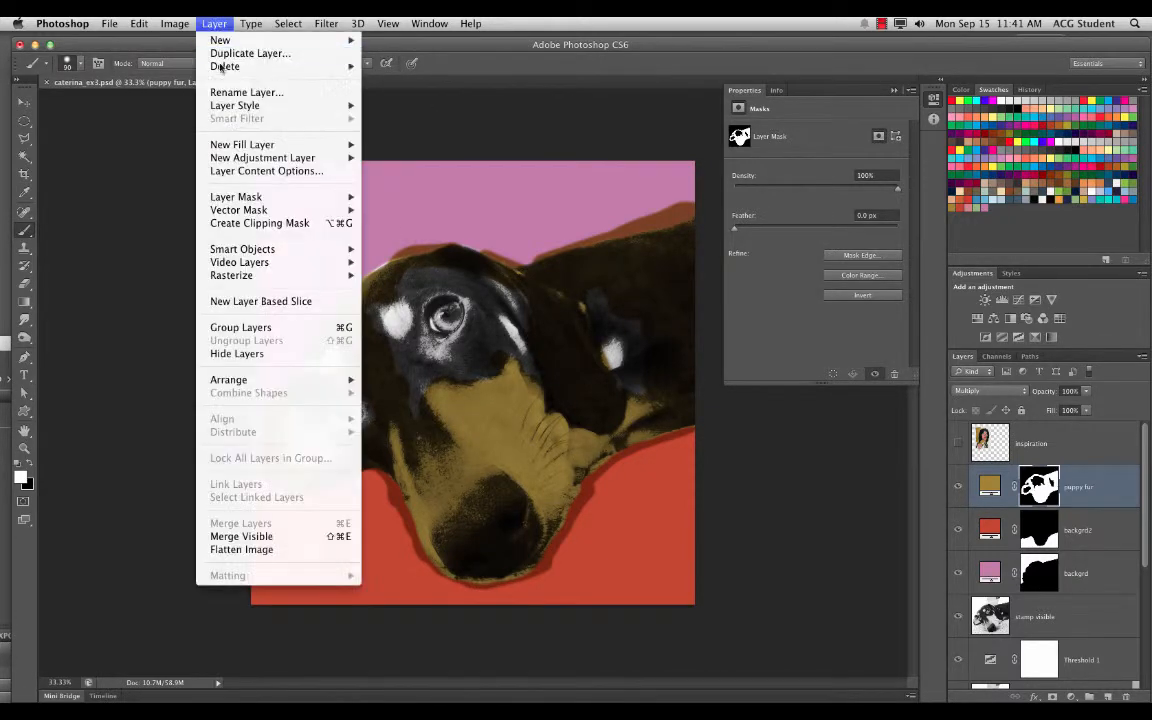
mouse_move(260, 145)
click(418, 146)
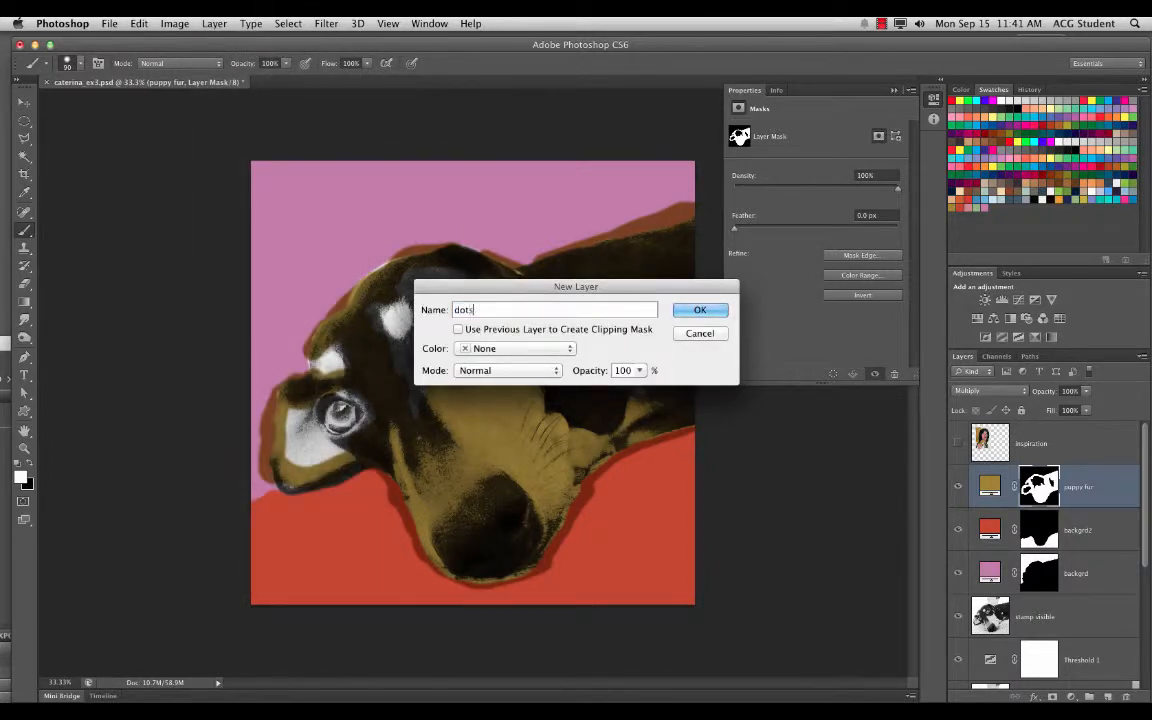
text(dots)
key(Return)
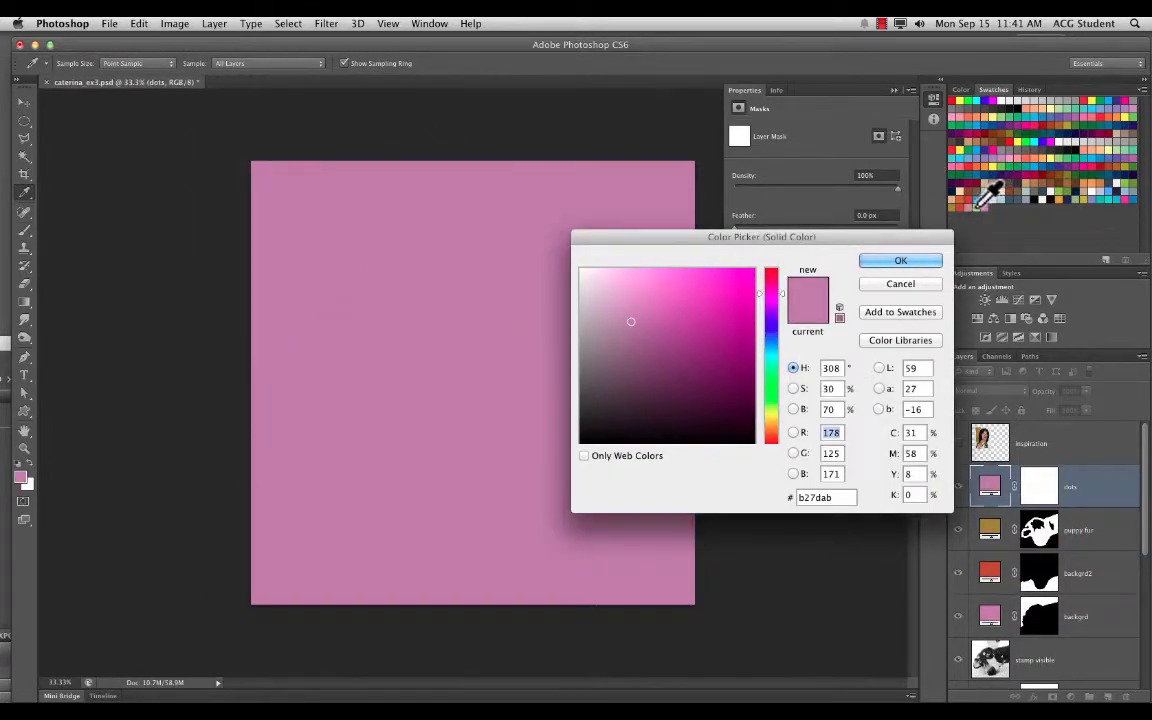
click(979, 204)
click(895, 260)
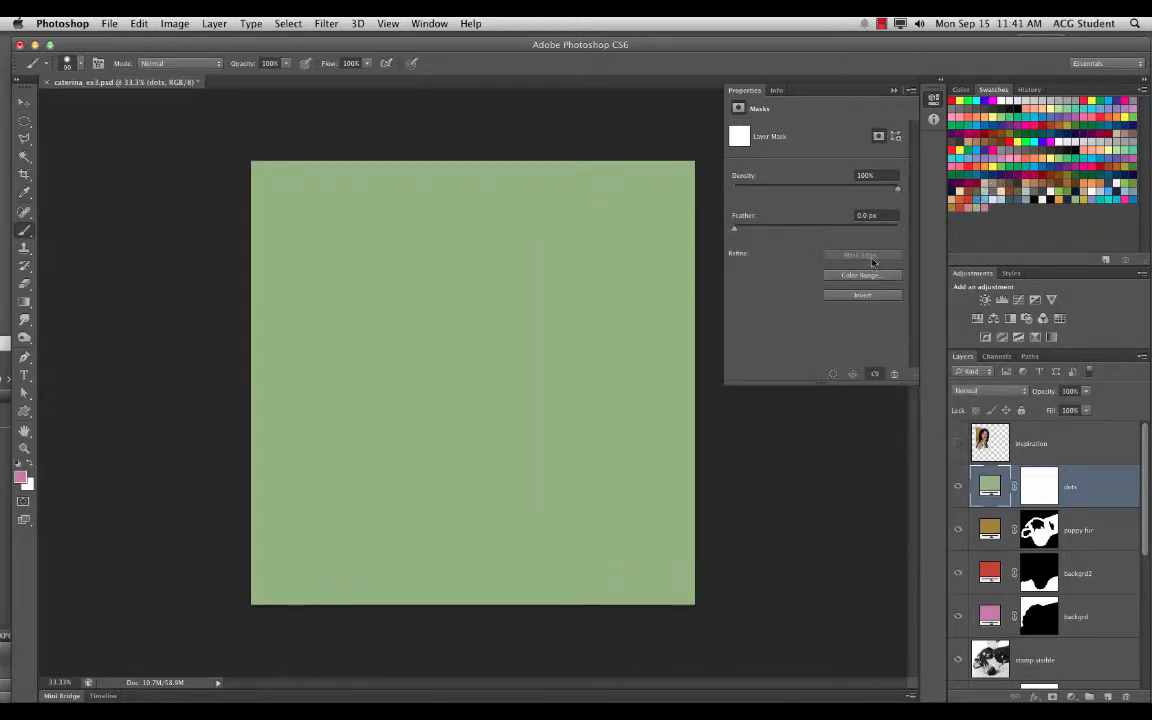
Fill the dots layer mask with black and brush white over the light spots on the dog's head, ear and body and around the eyes.
key(d)
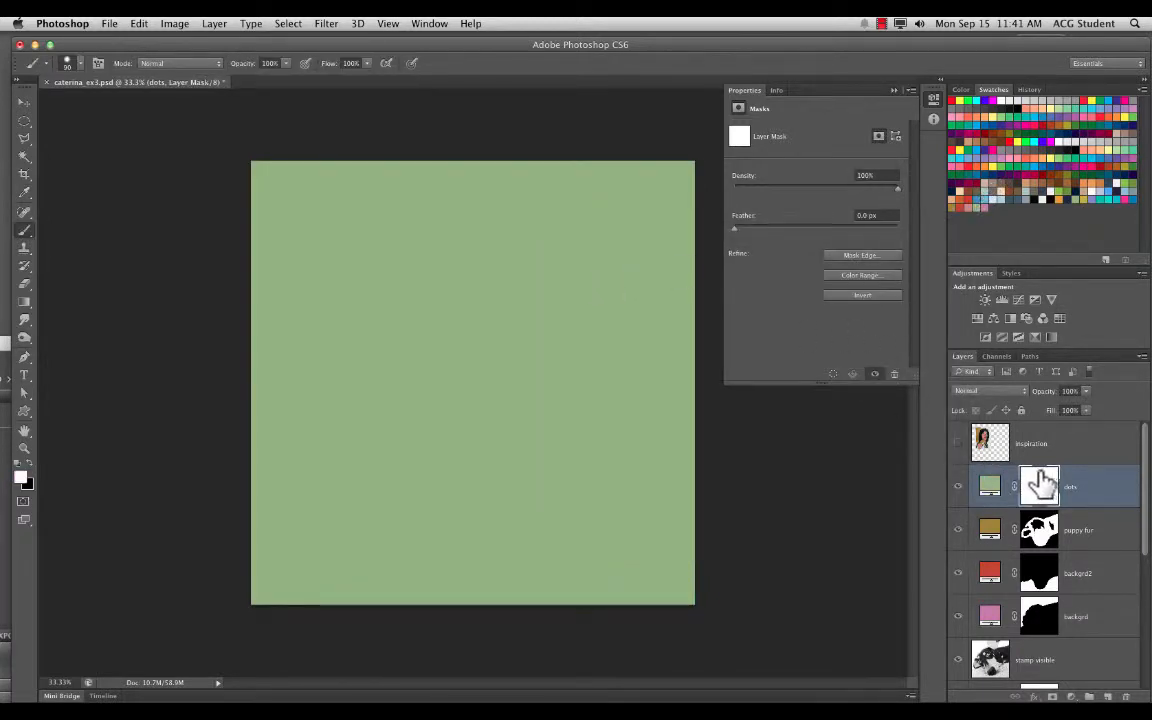
key(super+BackSpace)
mouse_move(509, 321)
mouse_down()
mouse_move(543, 350)
mouse_move(490, 275)
mouse_up()
mouse_move(624, 336)
mouse_down()
mouse_move(620, 355)
mouse_move(616, 337)
mouse_up()
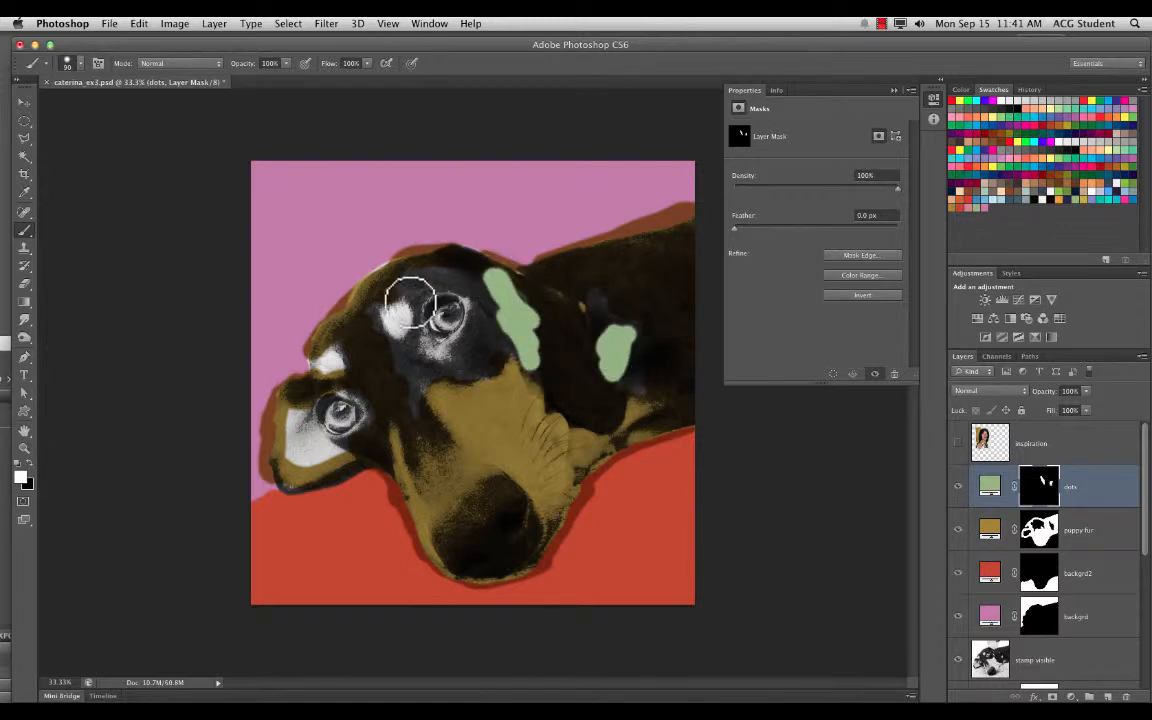
mouse_move(400, 300)
mouse_down()
mouse_move(406, 343)
mouse_move(439, 345)
mouse_move(423, 355)
mouse_move(470, 331)
mouse_move(472, 290)
mouse_up()
mouse_move(330, 358)
mouse_down()
mouse_move(319, 355)
mouse_move(337, 375)
mouse_move(303, 458)
mouse_move(338, 450)
mouse_move(305, 450)
mouse_move(355, 427)
mouse_move(330, 378)
mouse_move(368, 380)
mouse_up()
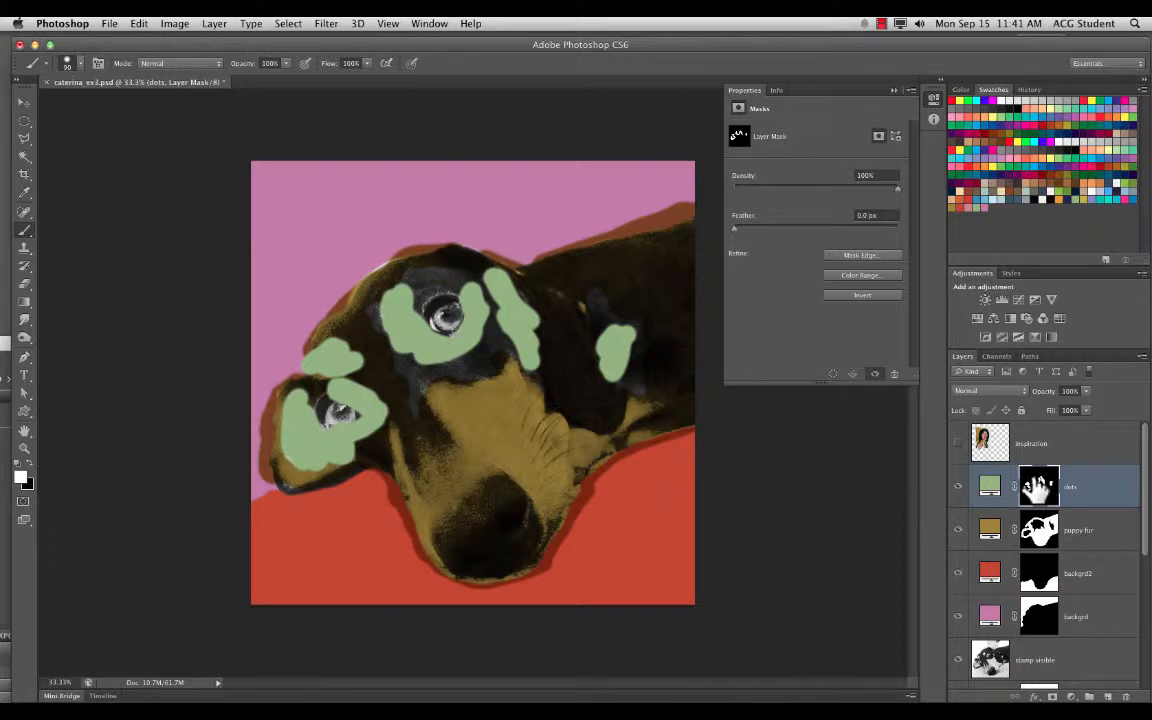
Cycle the dots layer through the blend modes and settle on Multiply.
click(24, 102)
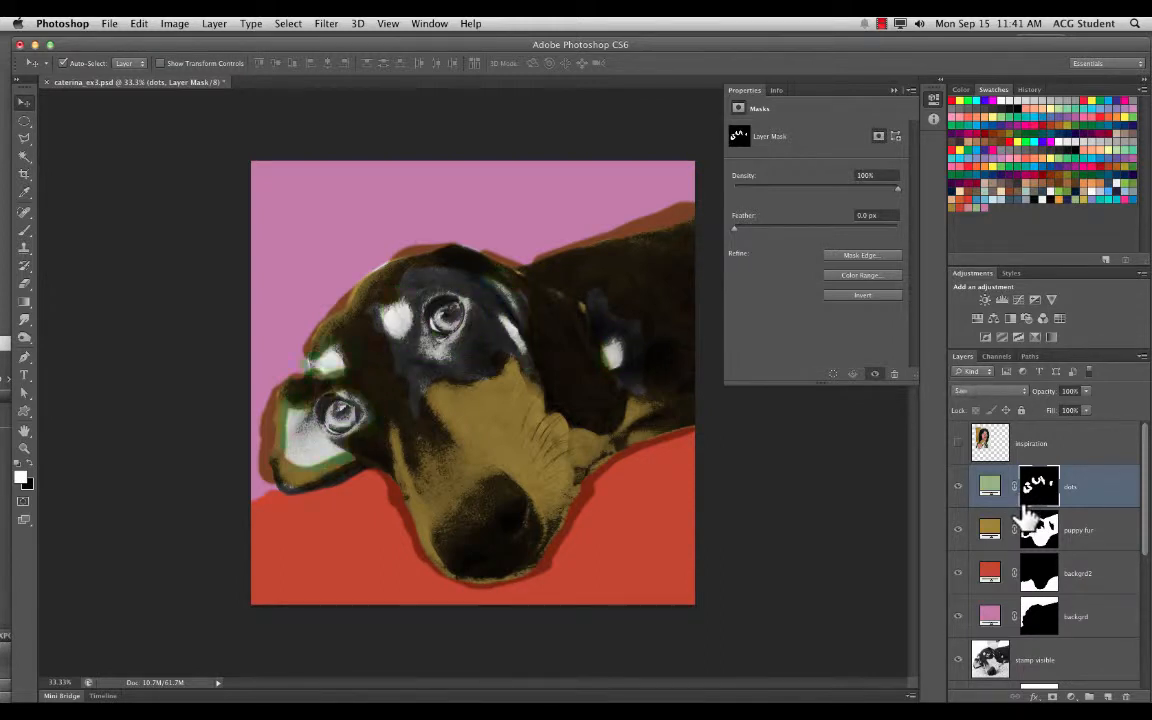
key(shift+minus)
key(shift+minus)
key(shift+minus)
key(shift+minus)
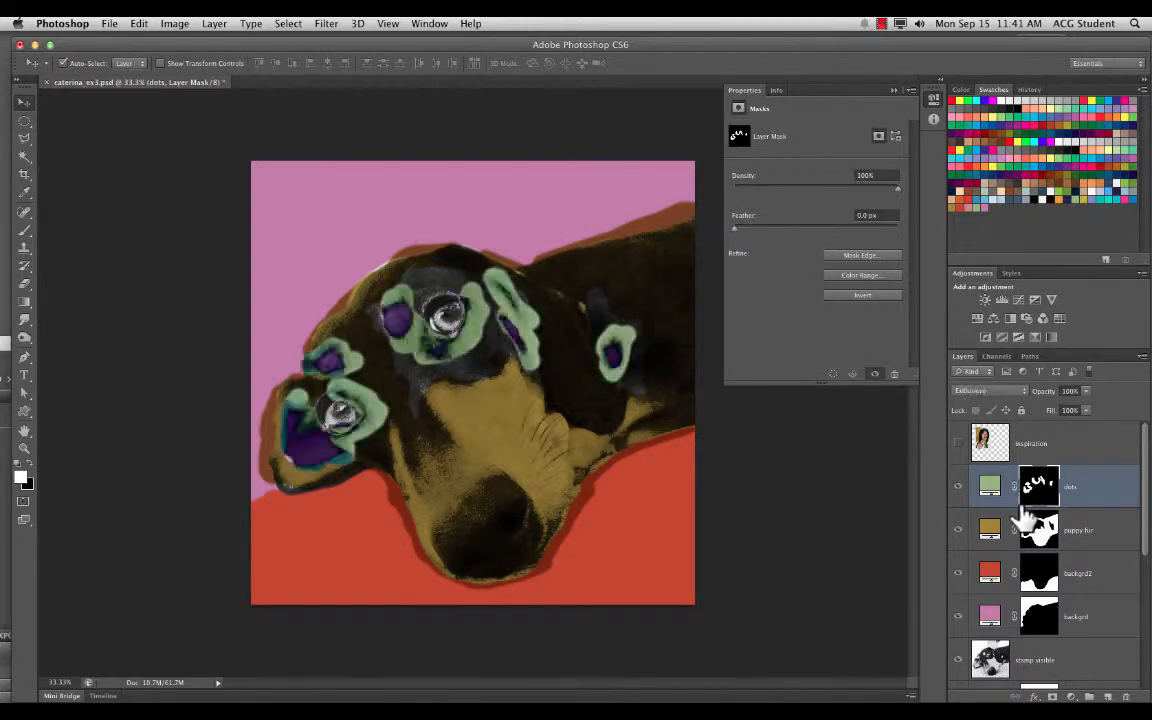
key(shift+minus)
key(shift+minus)
key(shift+minus)
key(shift+minus)
key(shift+minus)
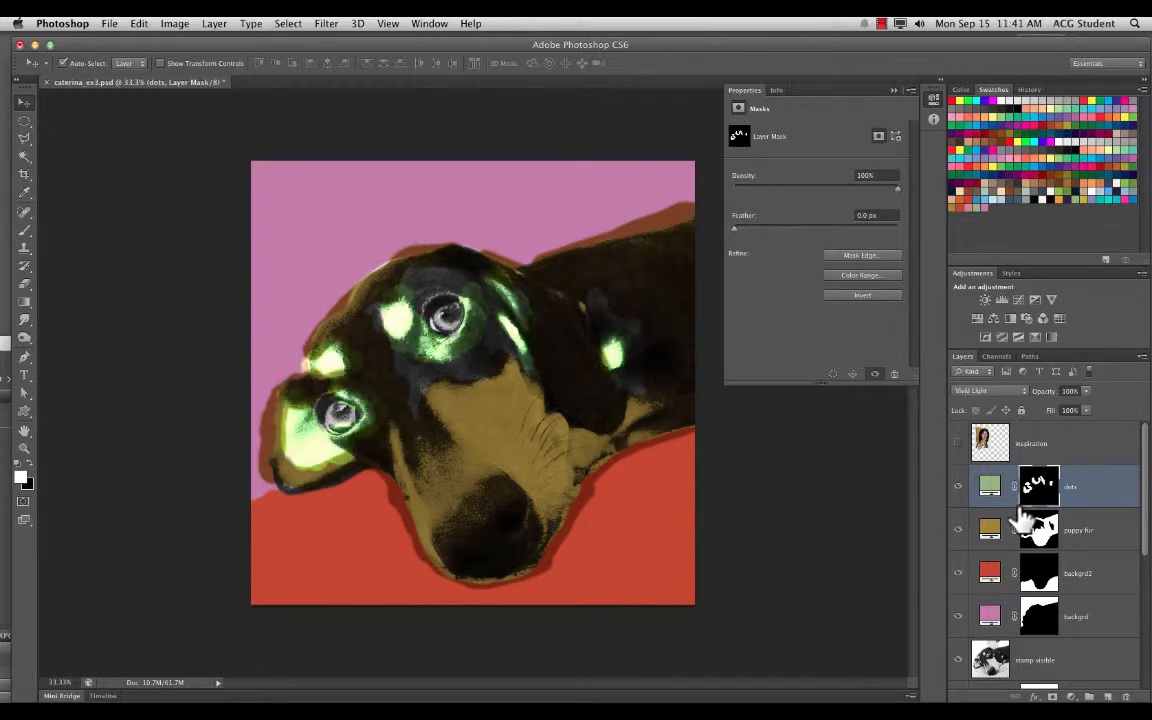
key(shift+minus)
key(shift+minus)
key(shift+minus)
key(shift+minus)
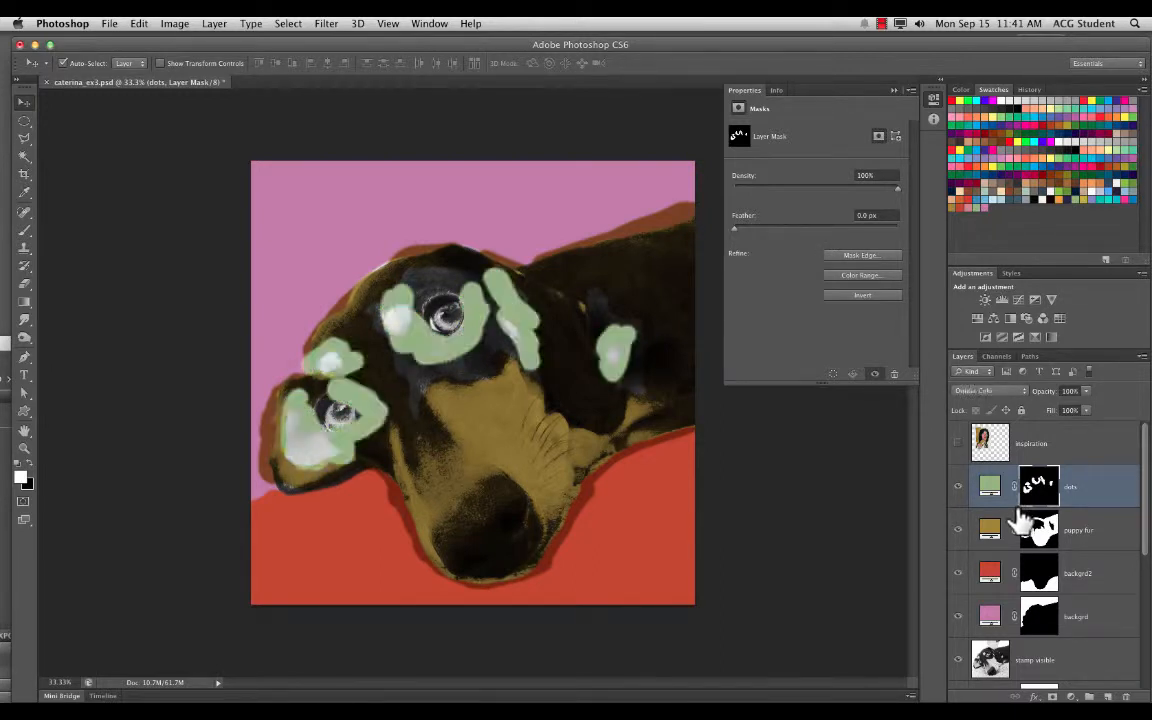
key(shift+plus)
key(shift+minus)
key(shift+minus)
key(shift+minus)
key(shift+minus)
key(shift+minus)
key(shift+minus)
key(shift+minus)
key(shift+minus)
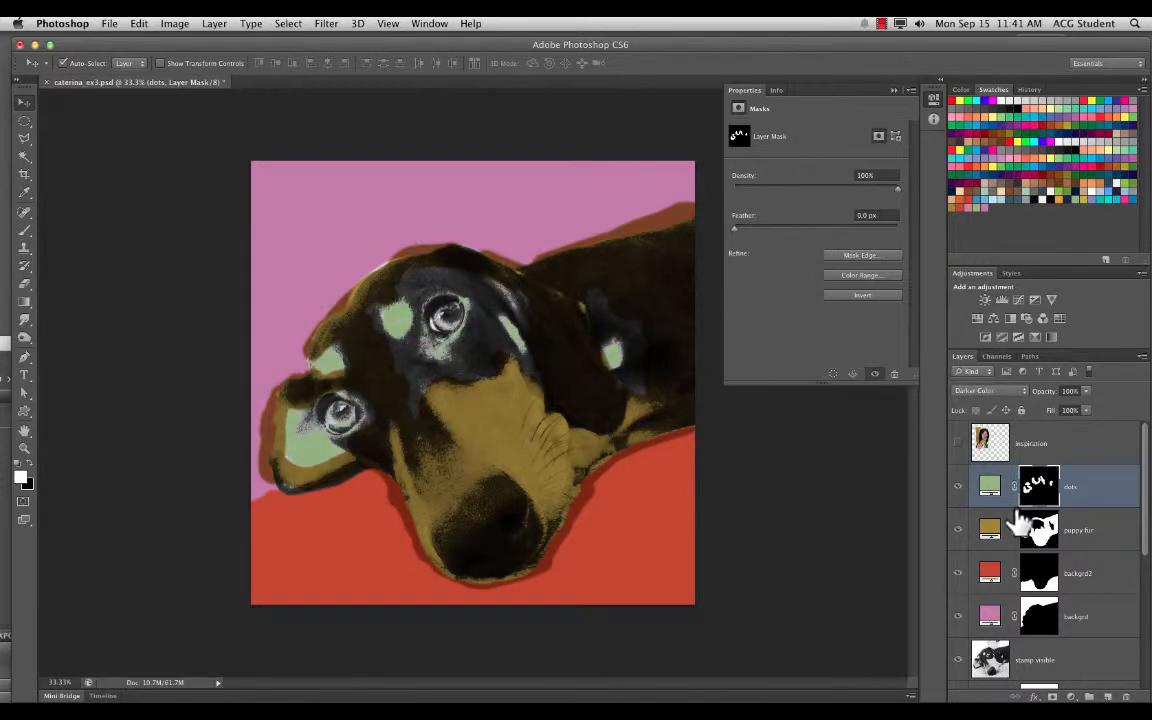
key(shift+minus)
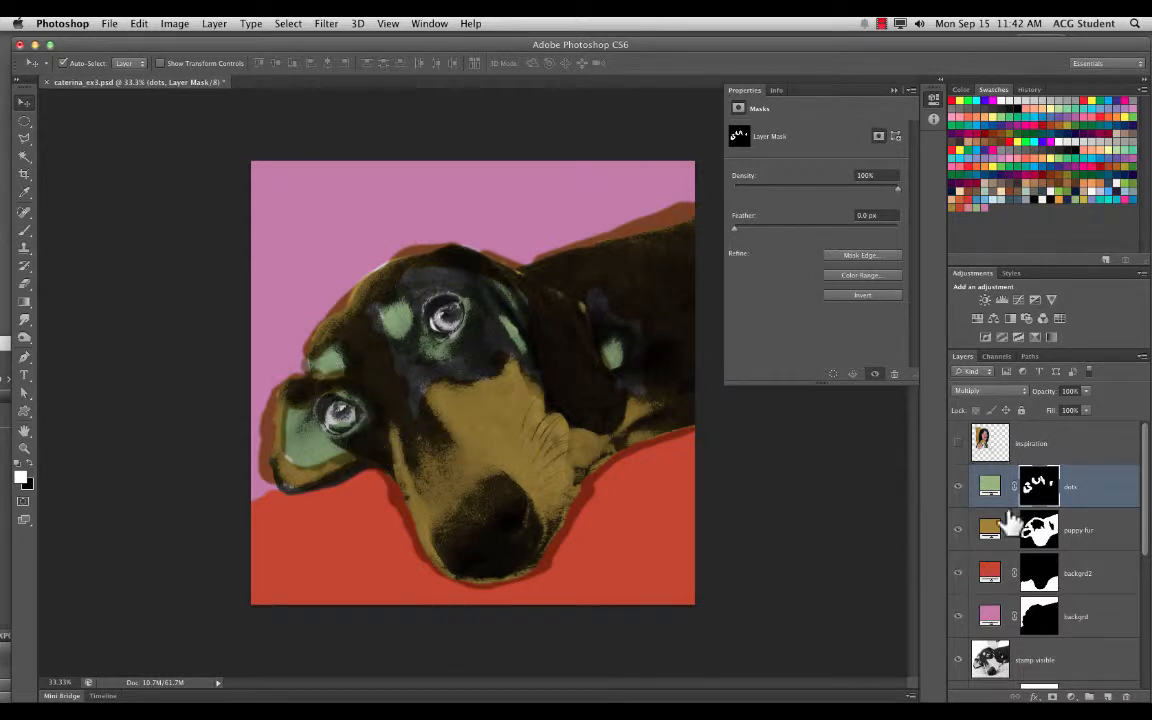
Compare with the inspiration artwork, then paint white on the dots mask with a 125 px brush over both eyes and the surrounding forehead.
click(955, 444)
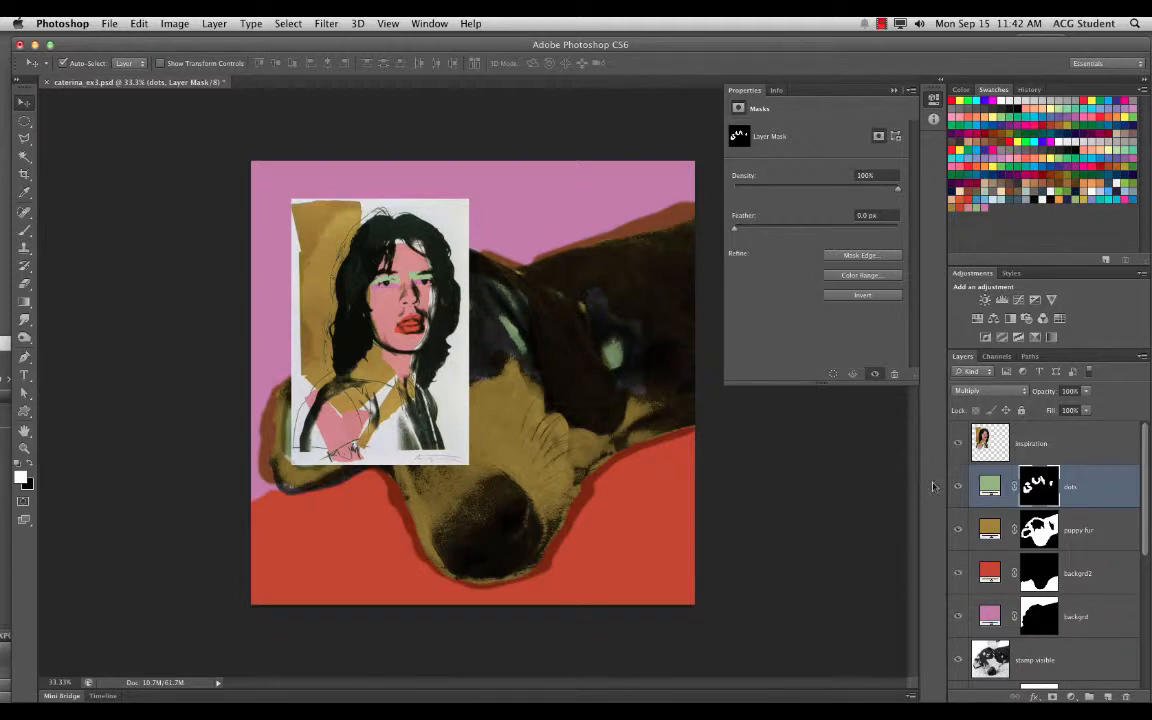
key(super+equal)
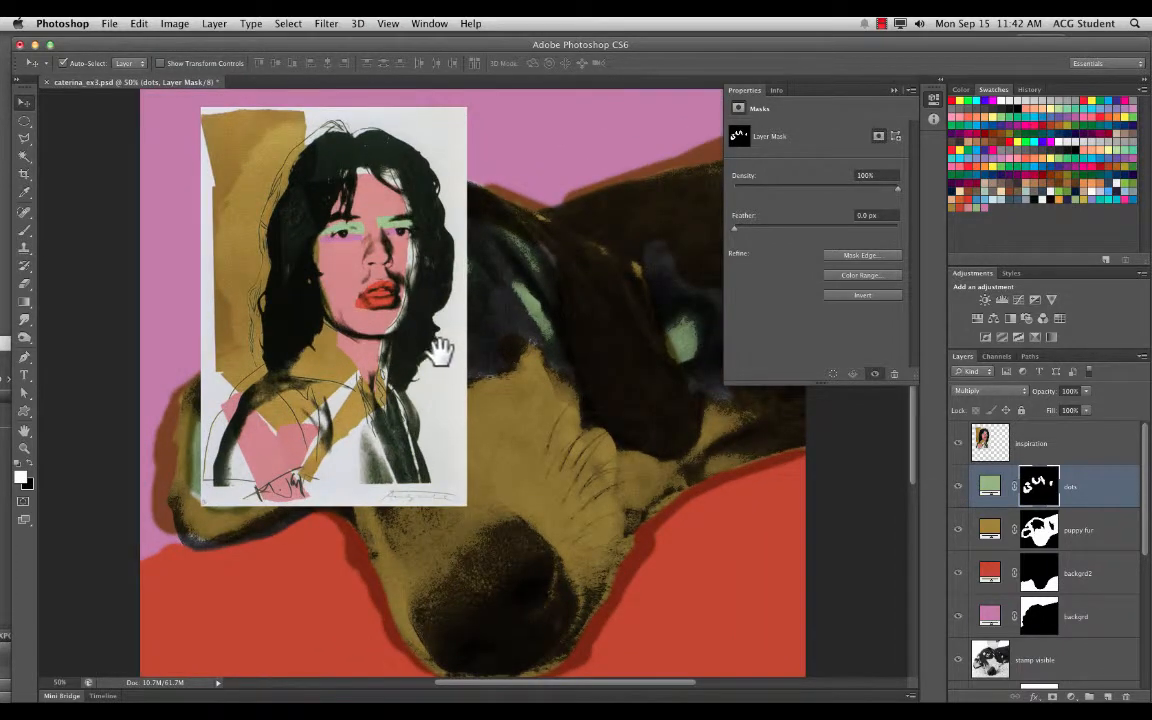
drag(519, 385, 598, 363)
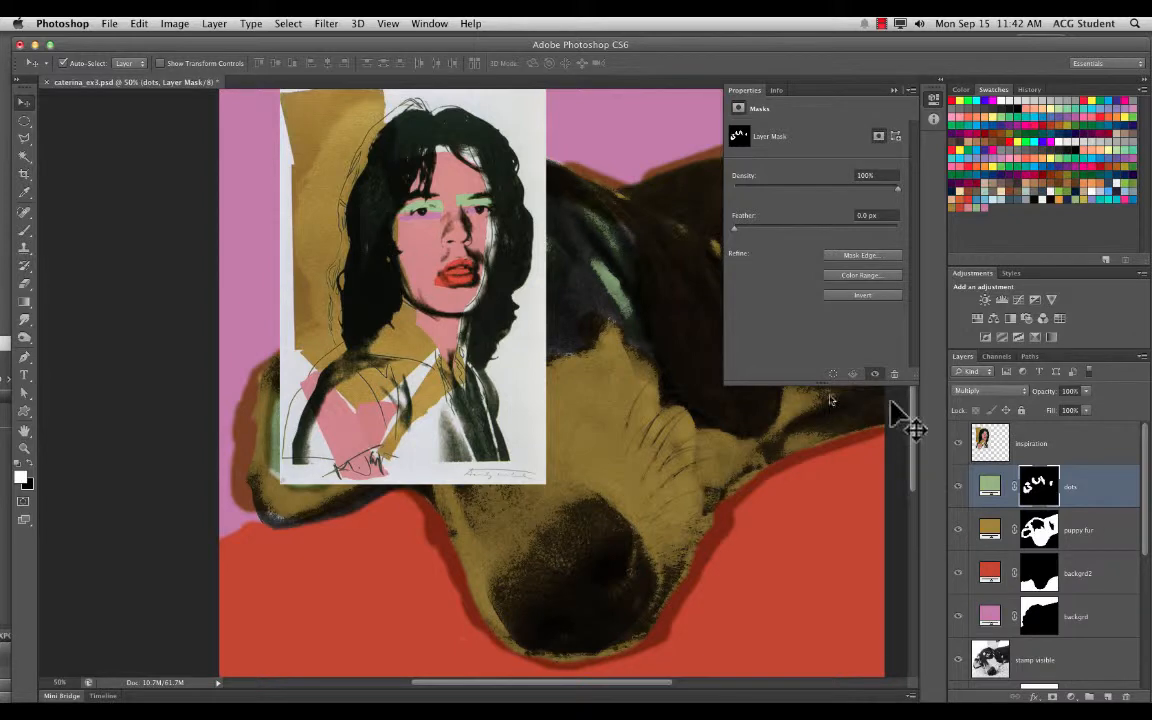
click(958, 446)
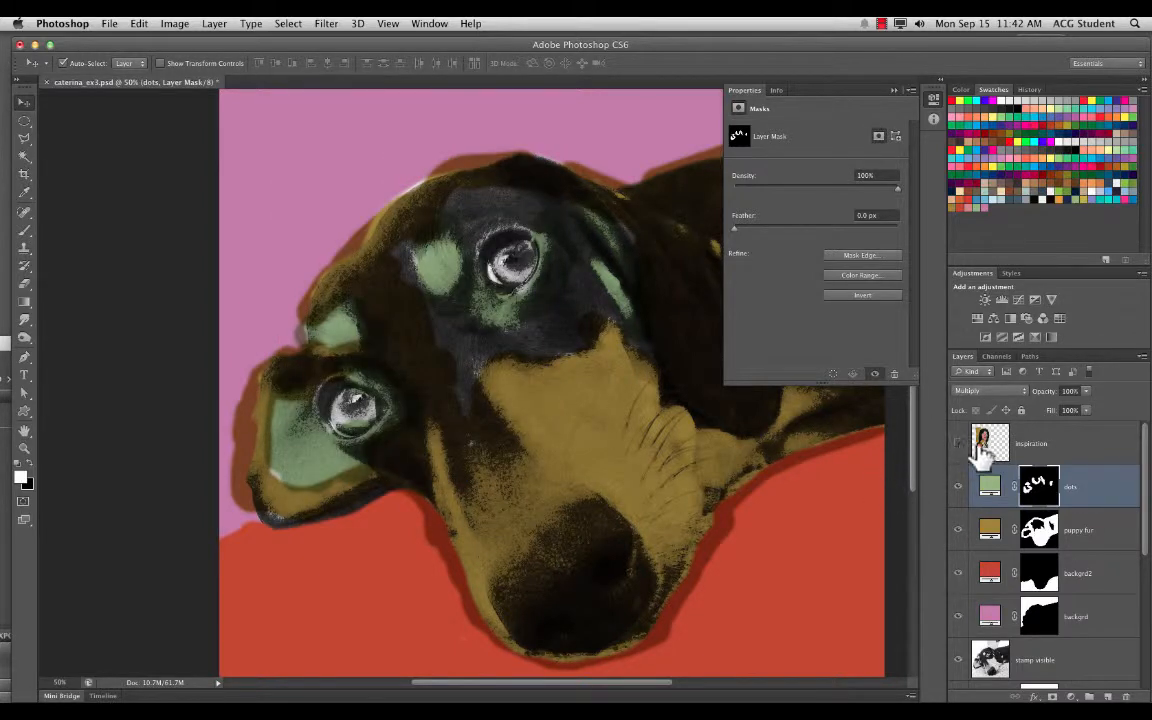
click(990, 488)
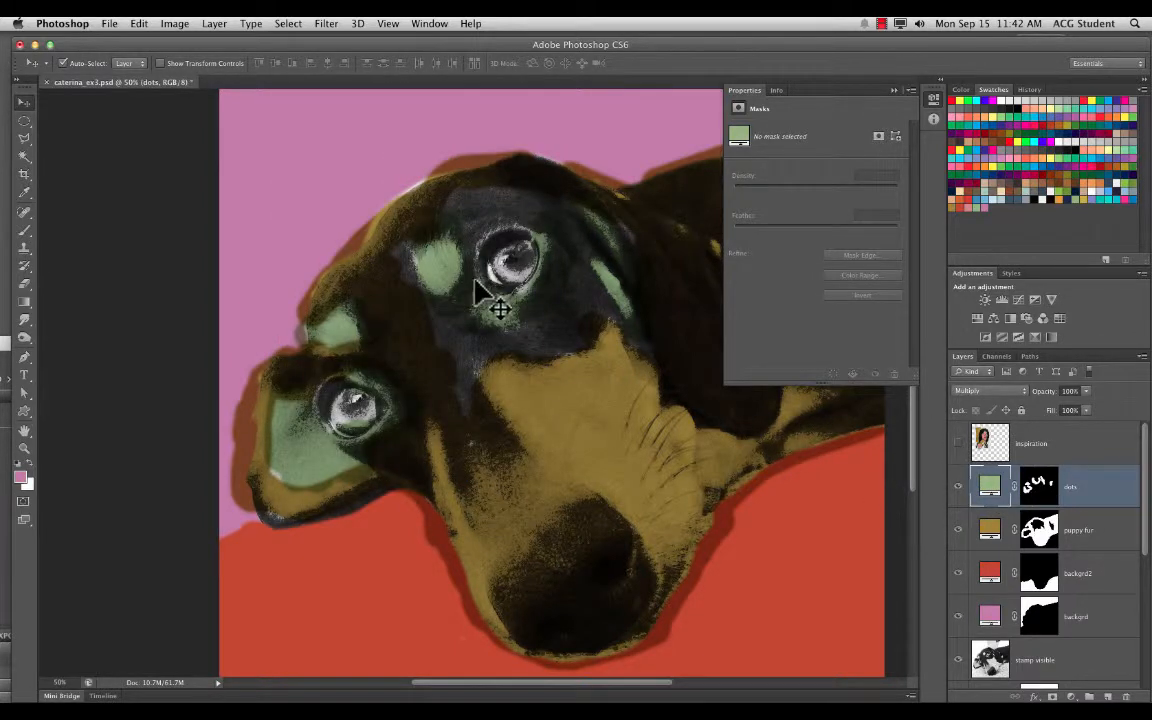
key(b)
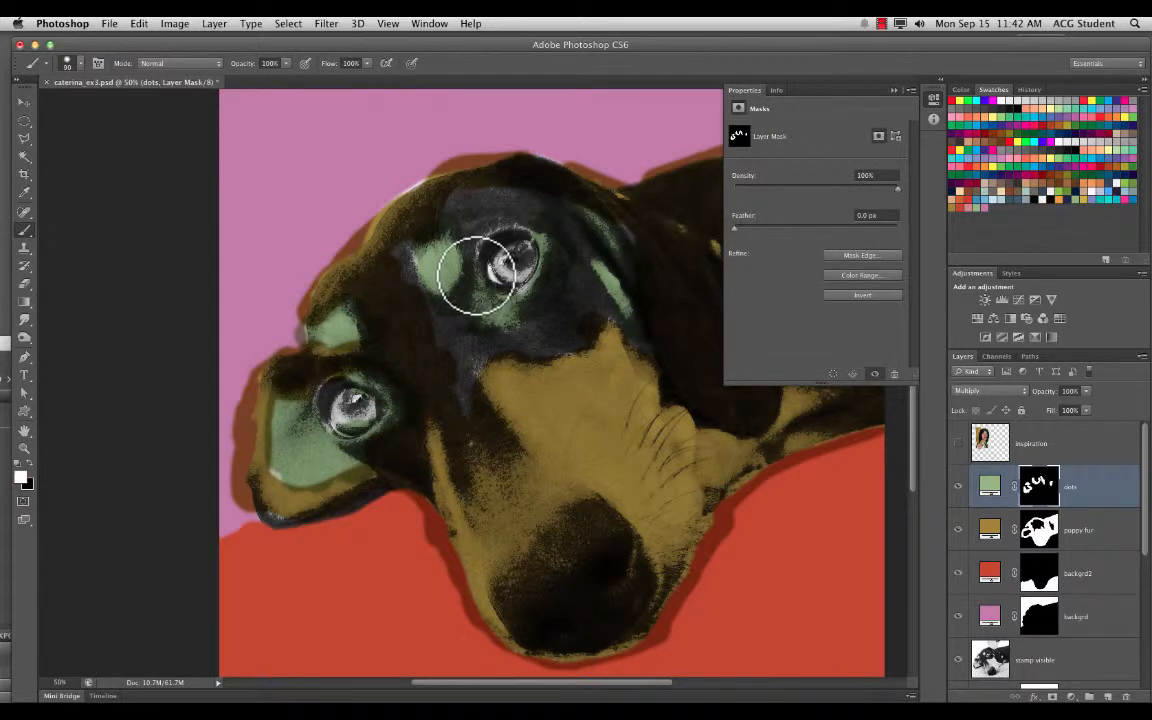
key(bracketright)
key(bracketright)
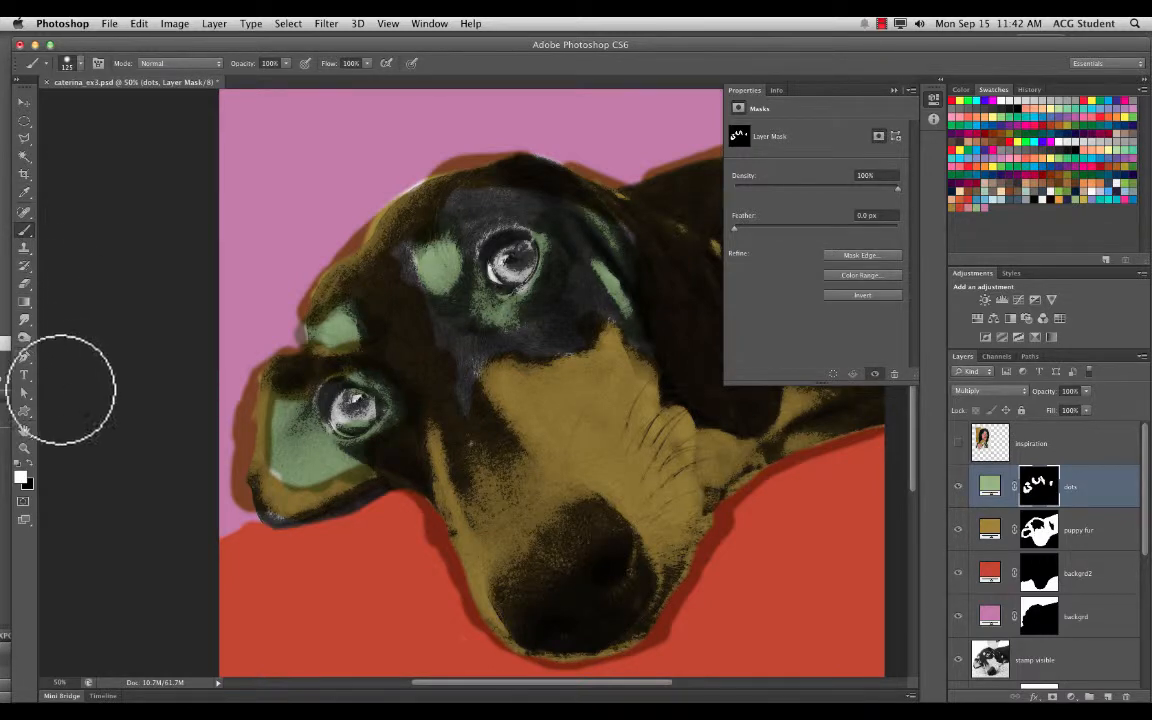
drag(513, 260, 465, 303)
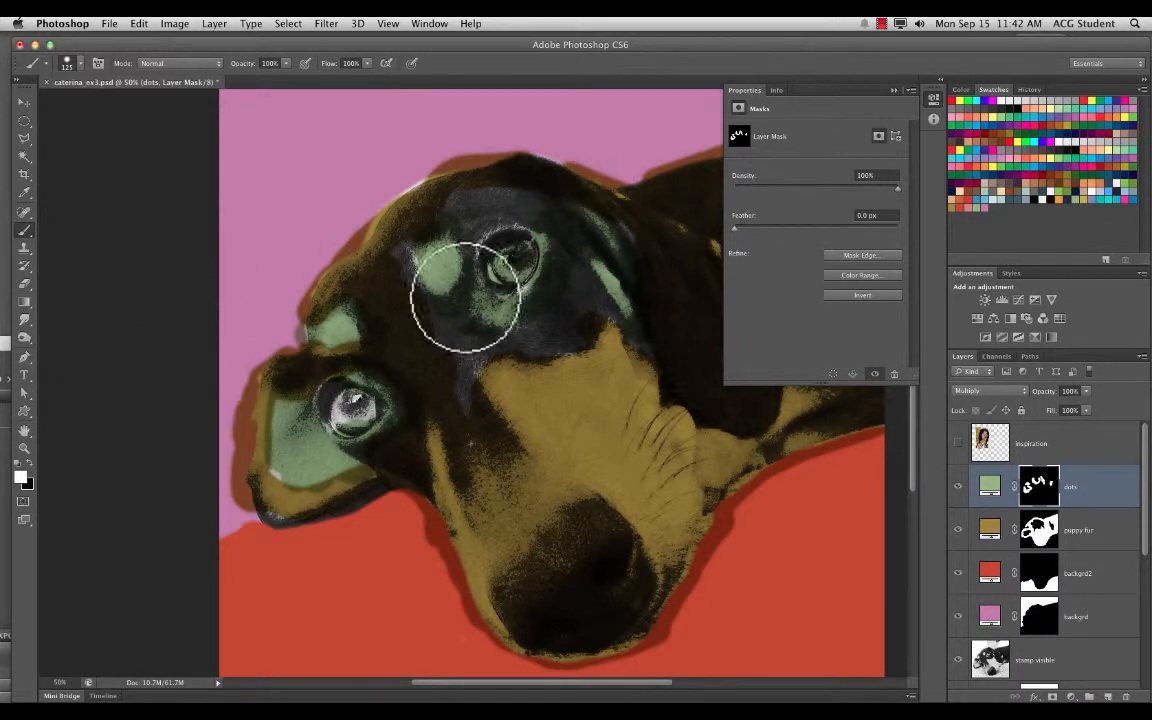
drag(360, 400, 342, 422)
mouse_move(468, 299)
mouse_down()
mouse_move(530, 273)
mouse_move(458, 355)
mouse_move(606, 308)
mouse_move(593, 253)
mouse_move(601, 228)
mouse_move(518, 195)
mouse_move(435, 256)
mouse_move(525, 228)
mouse_move(465, 245)
mouse_move(442, 270)
mouse_move(381, 295)
mouse_move(397, 355)
mouse_move(384, 290)
mouse_move(450, 244)
mouse_move(496, 342)
mouse_up()
mouse_move(531, 414)
mouse_down()
mouse_move(481, 405)
mouse_move(462, 379)
mouse_move(471, 432)
mouse_move(512, 349)
mouse_move(598, 341)
mouse_move(632, 354)
mouse_up()
key(ctrl+z)
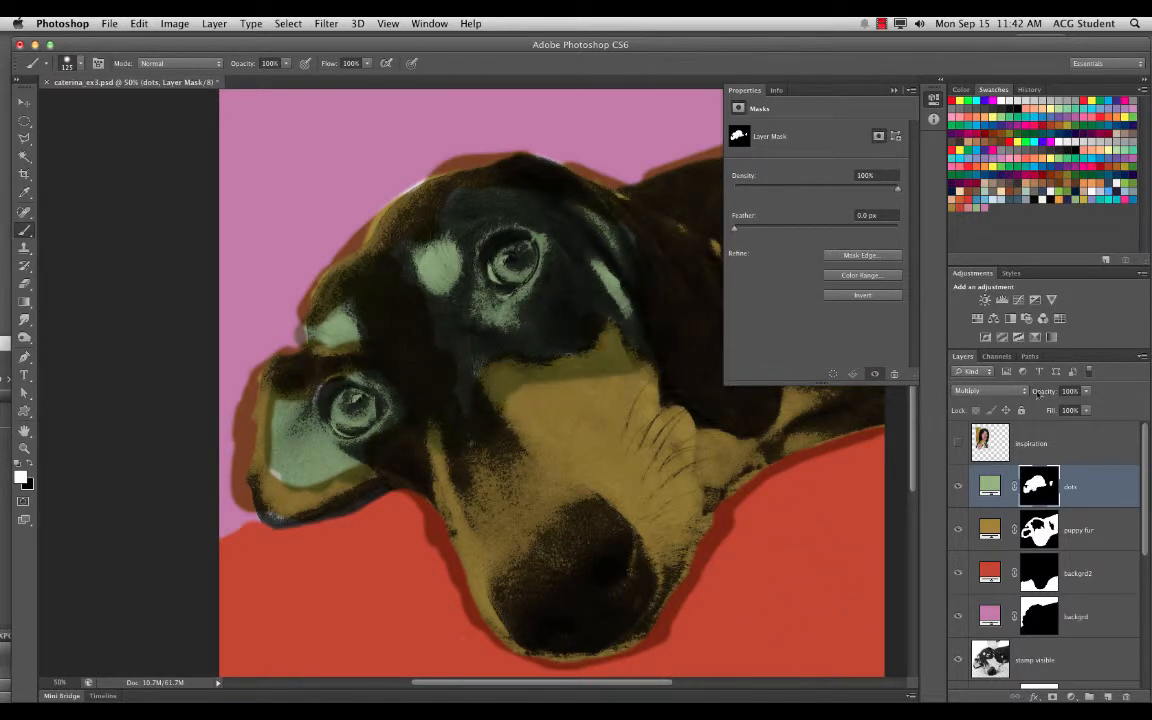
Draw a rounded rectangle shape with 10 px radius, about 792 by 1796 px, over the left part of the portrait.
click(958, 443)
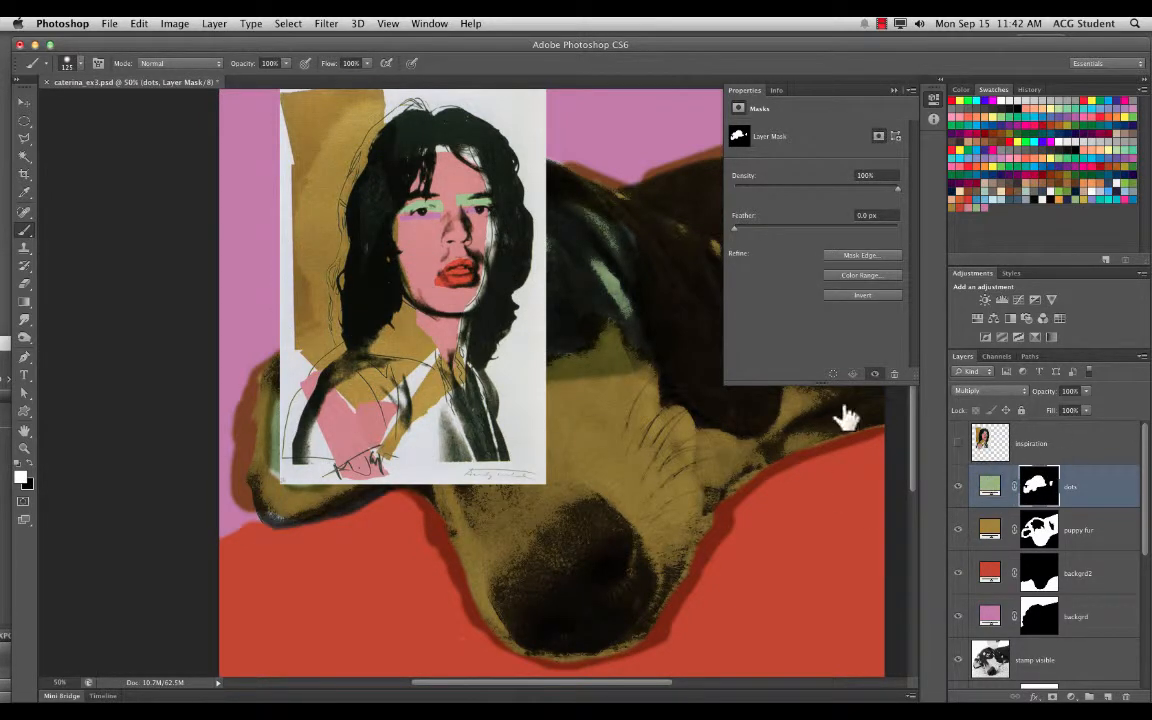
click(25, 412)
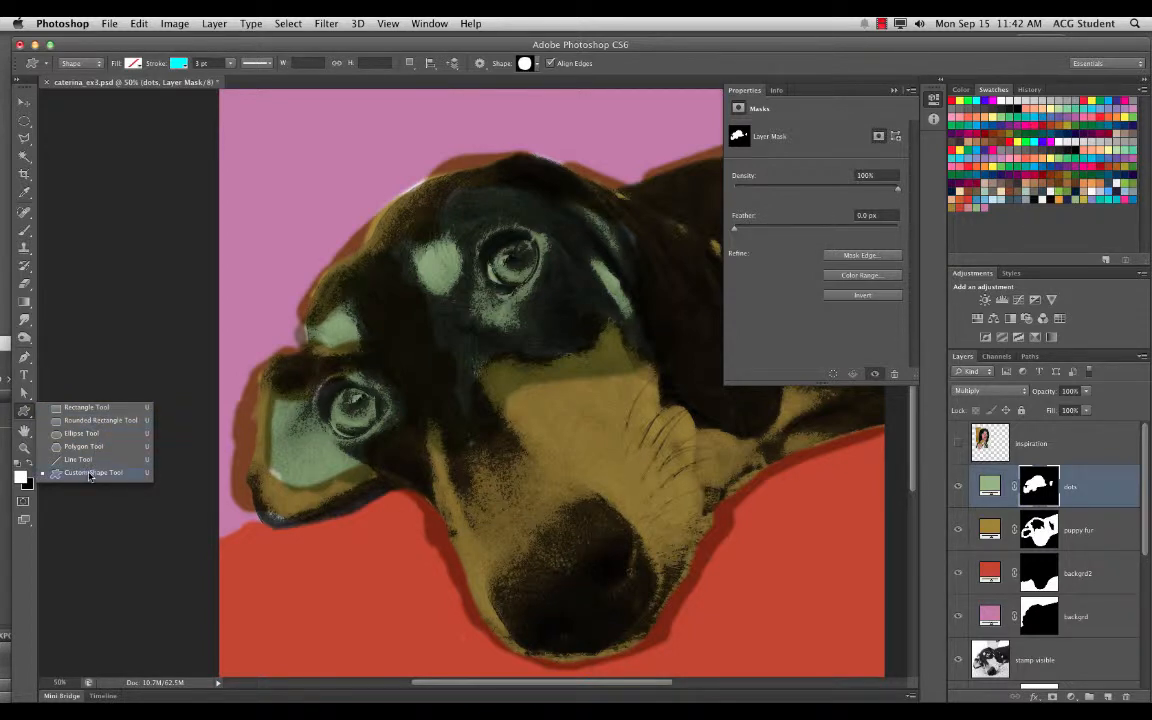
click(88, 420)
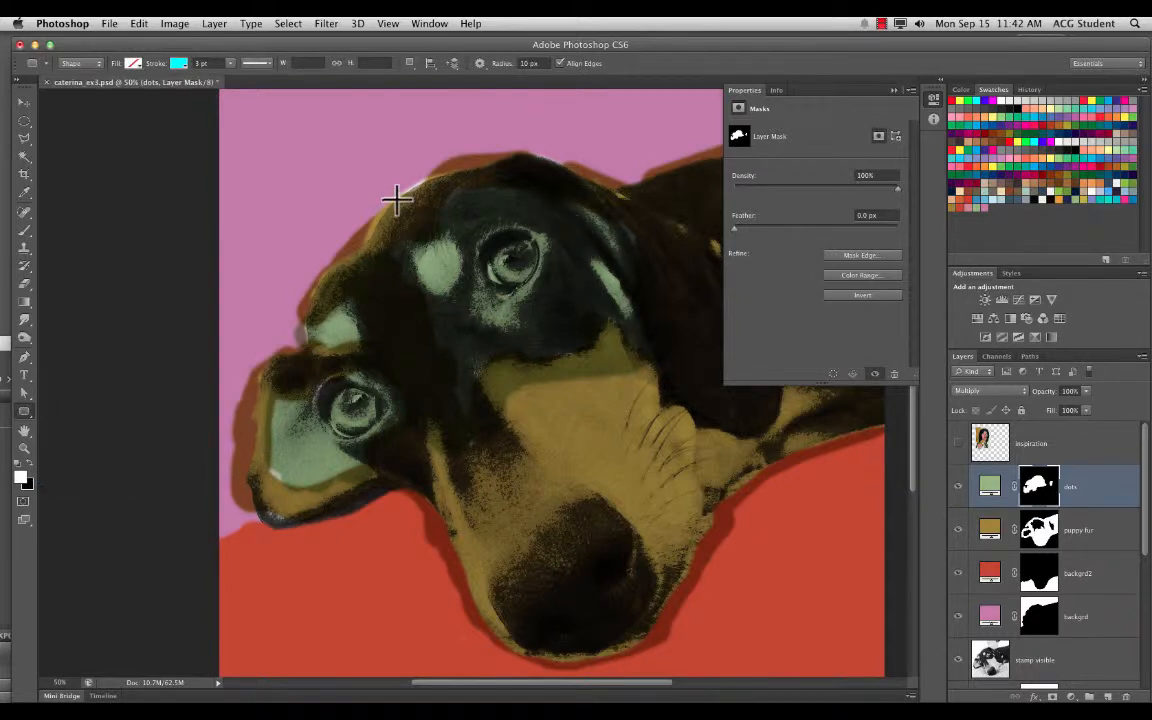
key(super+minus)
key(super+minus)
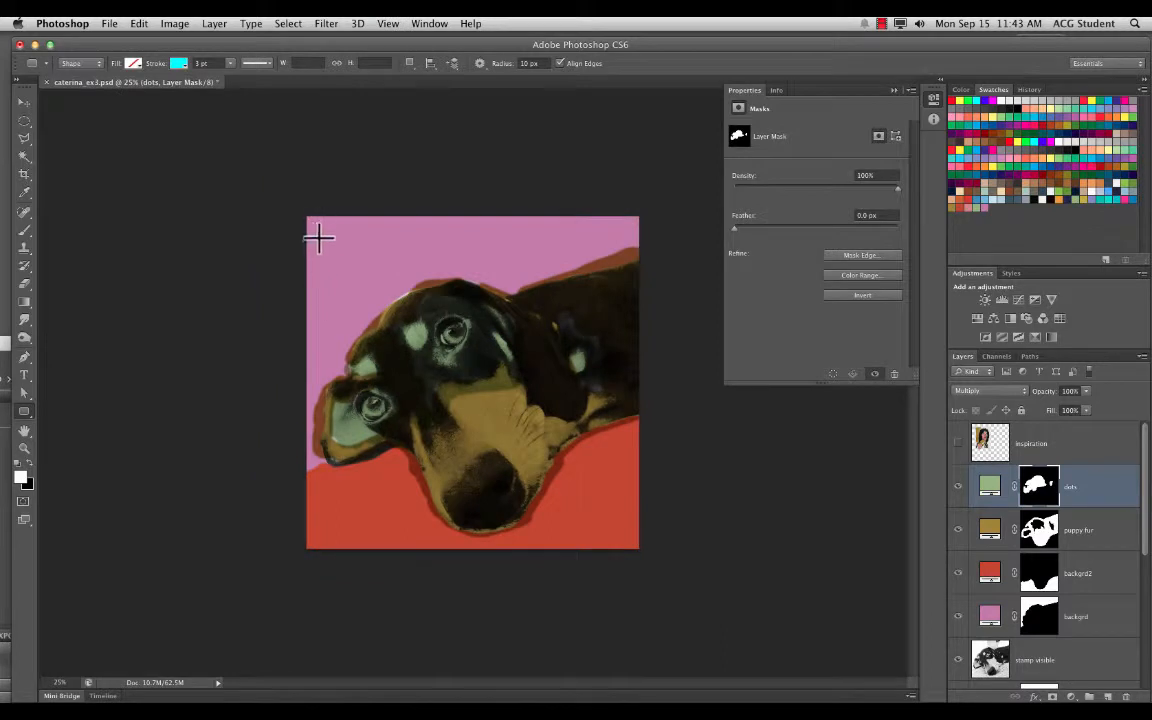
drag(320, 230, 456, 539)
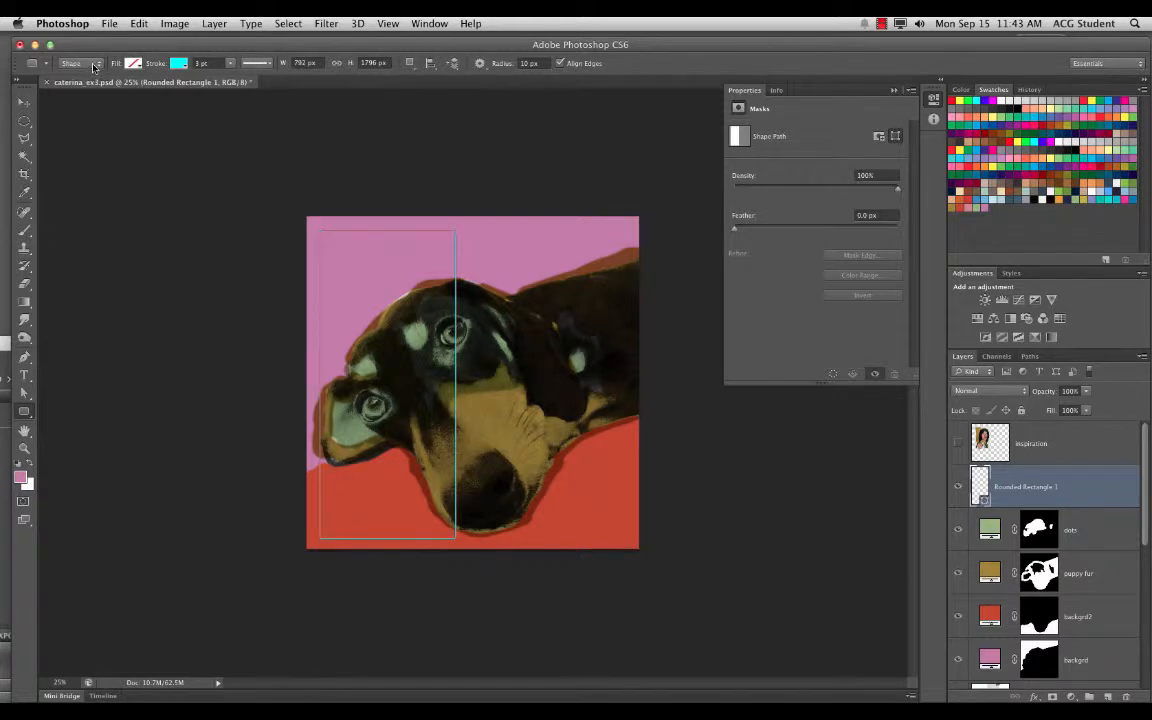
Style the rounded rectangle with a pale yellow fill and a dashed cyan stroke 16.30 pt wide.
click(232, 66)
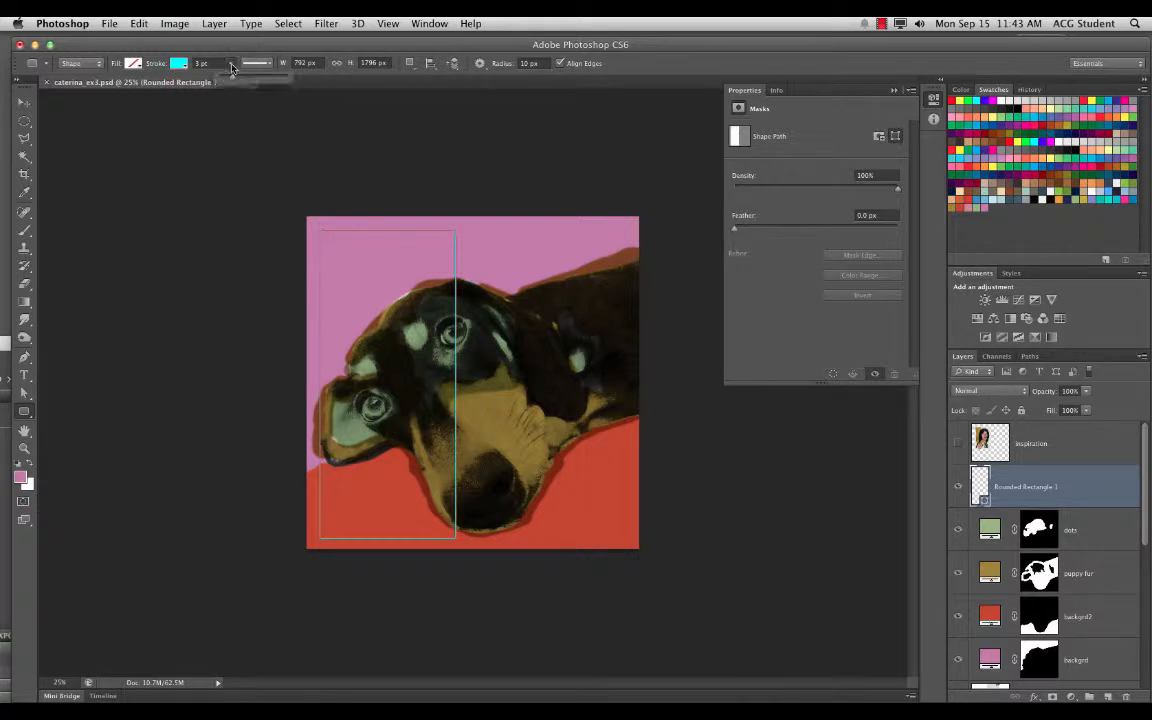
drag(244, 81, 250, 82)
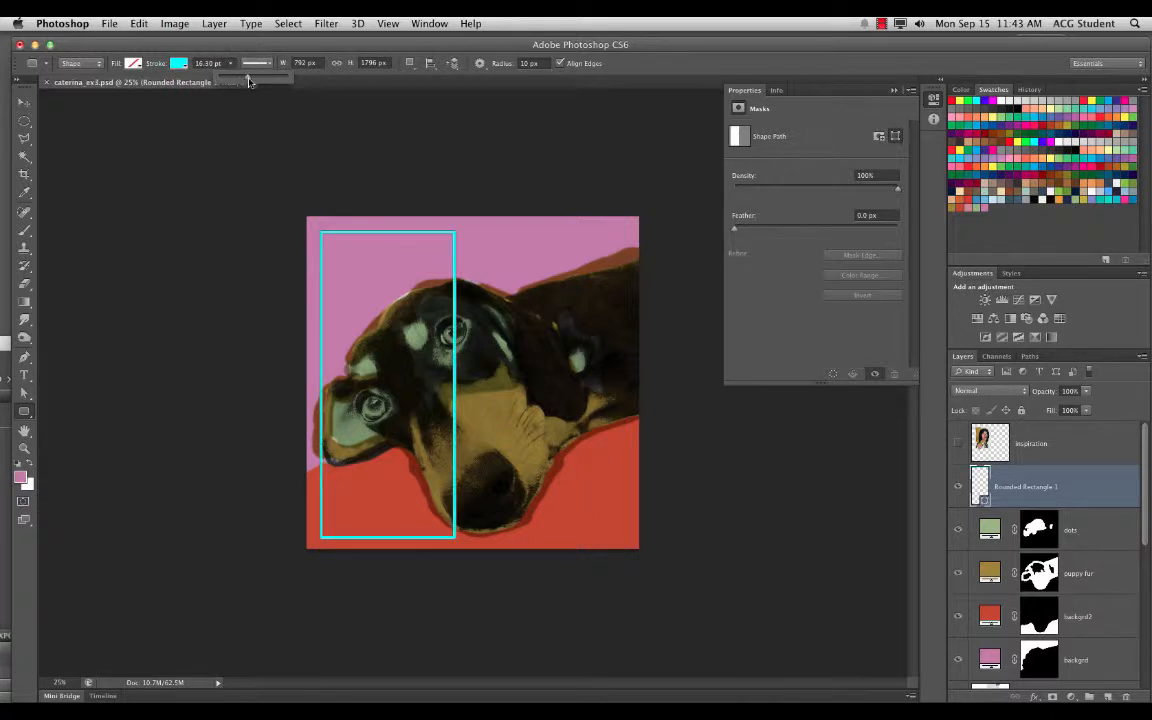
click(141, 64)
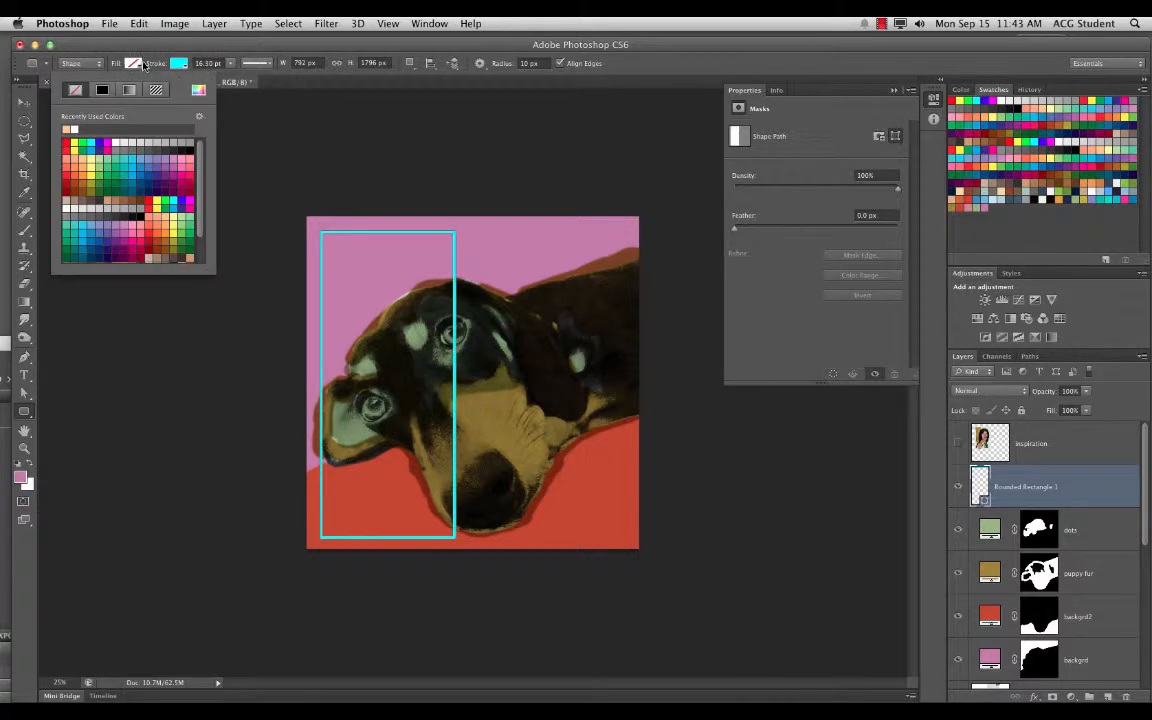
click(178, 213)
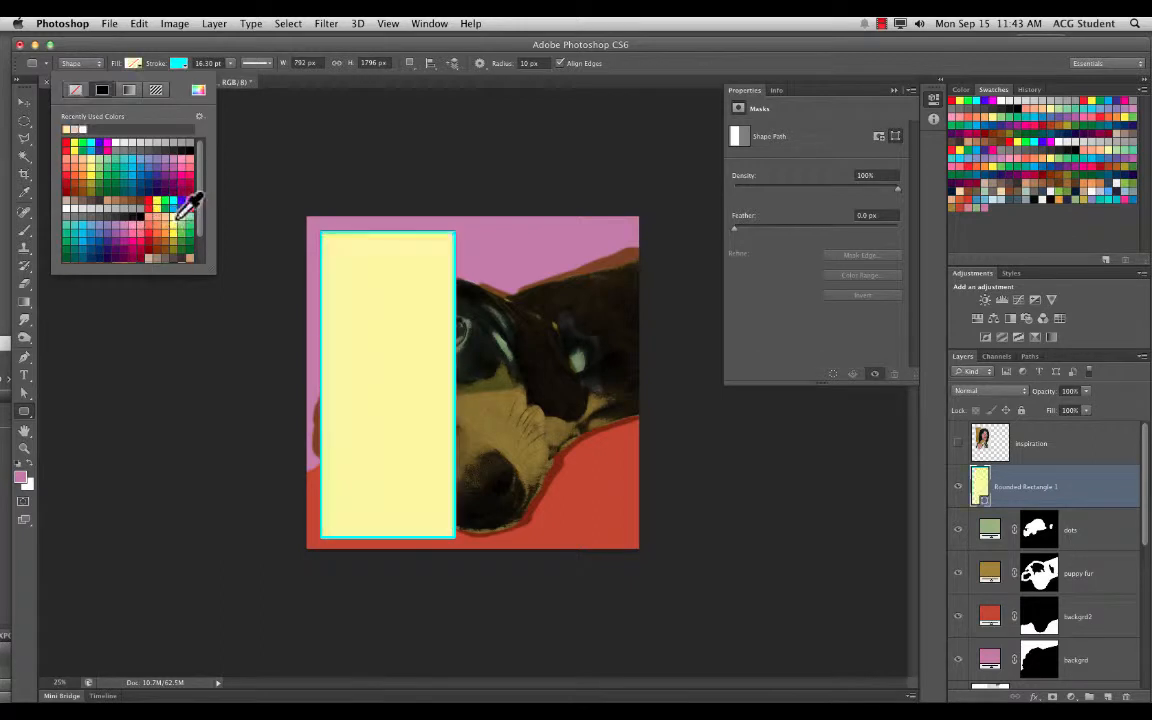
click(266, 64)
click(260, 123)
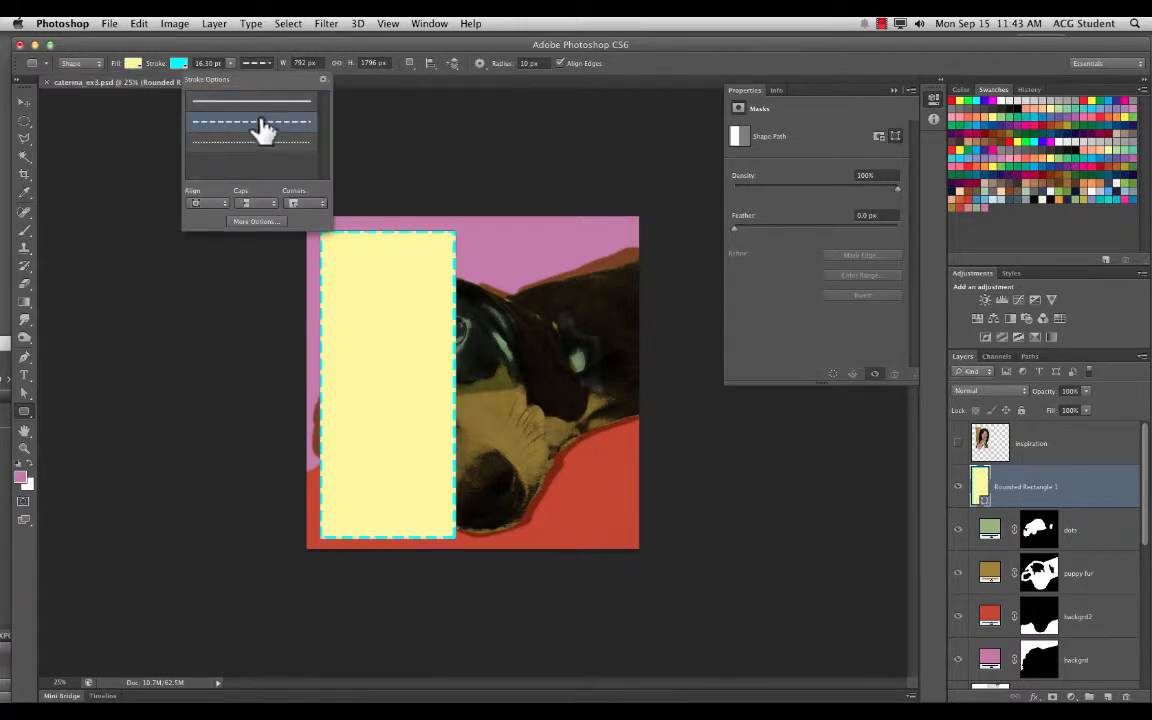
click(267, 64)
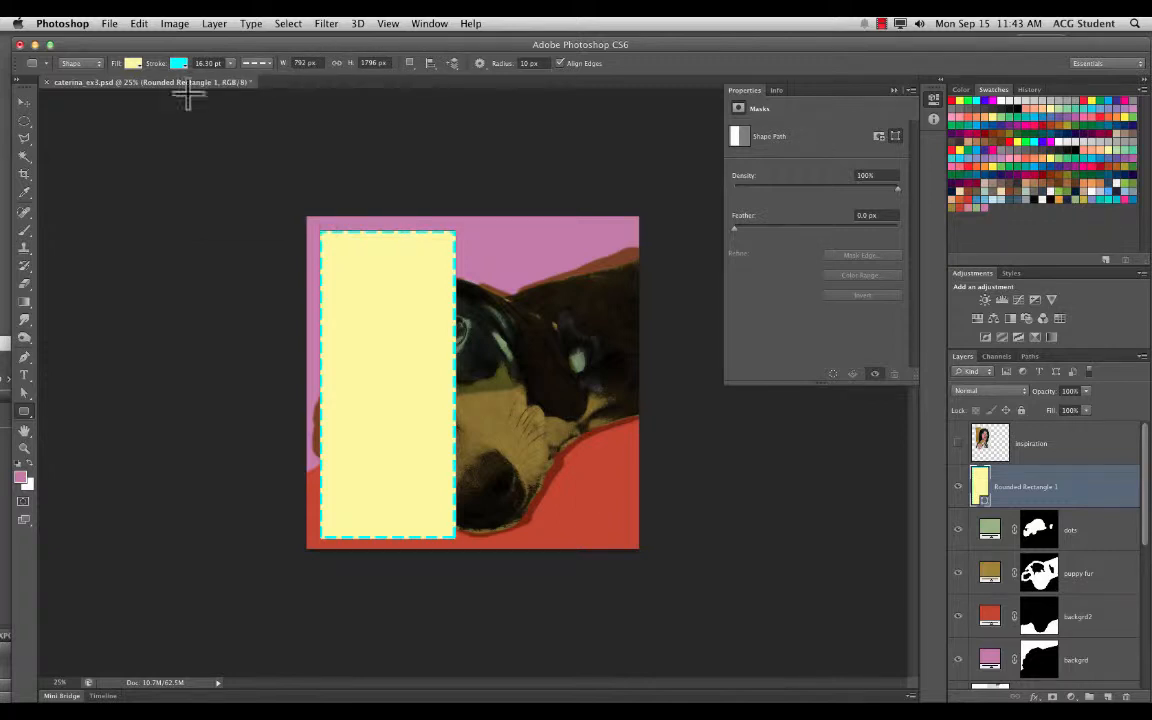
Set the rounded rectangle layer to Multiply and shift the shape slightly up and to the right on the artwork.
click(25, 101)
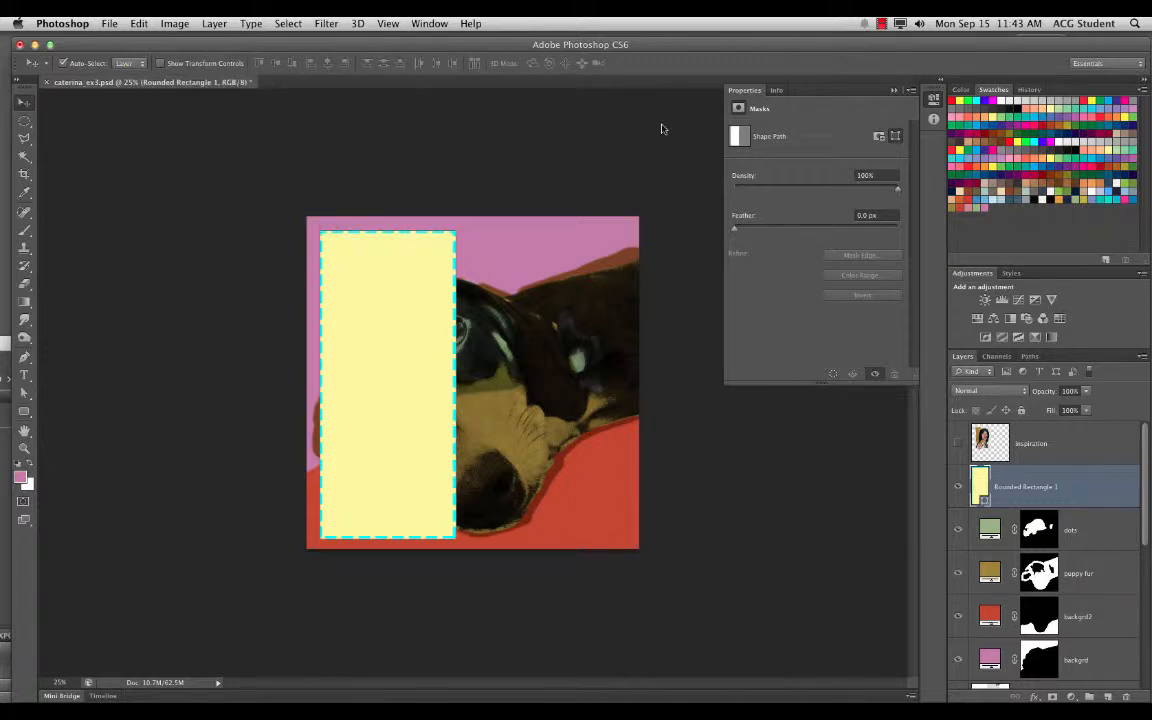
click(989, 391)
click(969, 425)
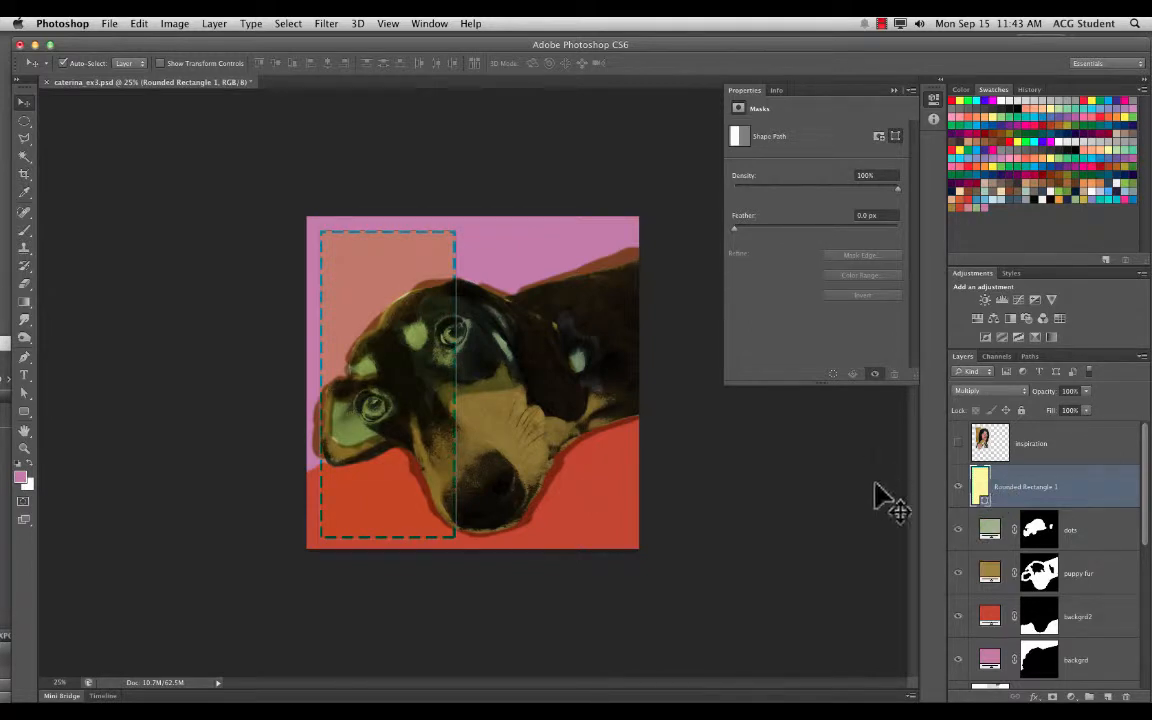
click(877, 517)
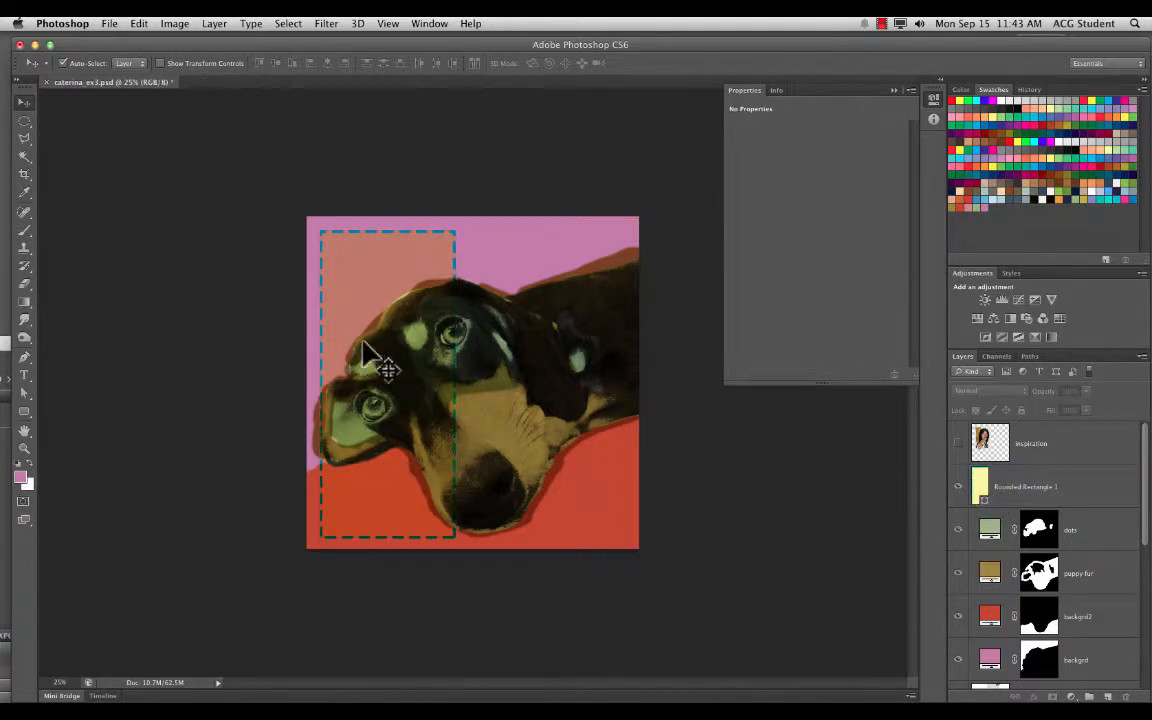
mouse_move(378, 330)
mouse_down()
mouse_move(366, 313)
mouse_move(376, 318)
mouse_up()
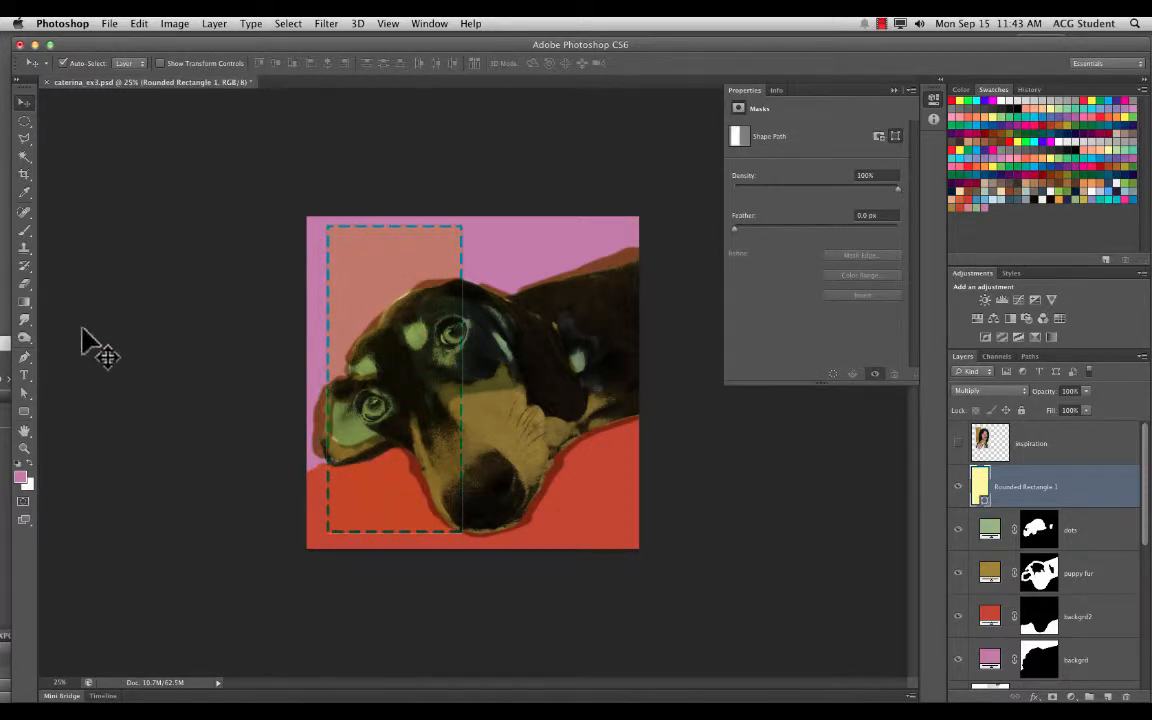
Switch to the Custom Shape tool and replace the current shape presets with the All set, without saving the existing ones.
click(29, 413)
drag(30, 414, 57, 414)
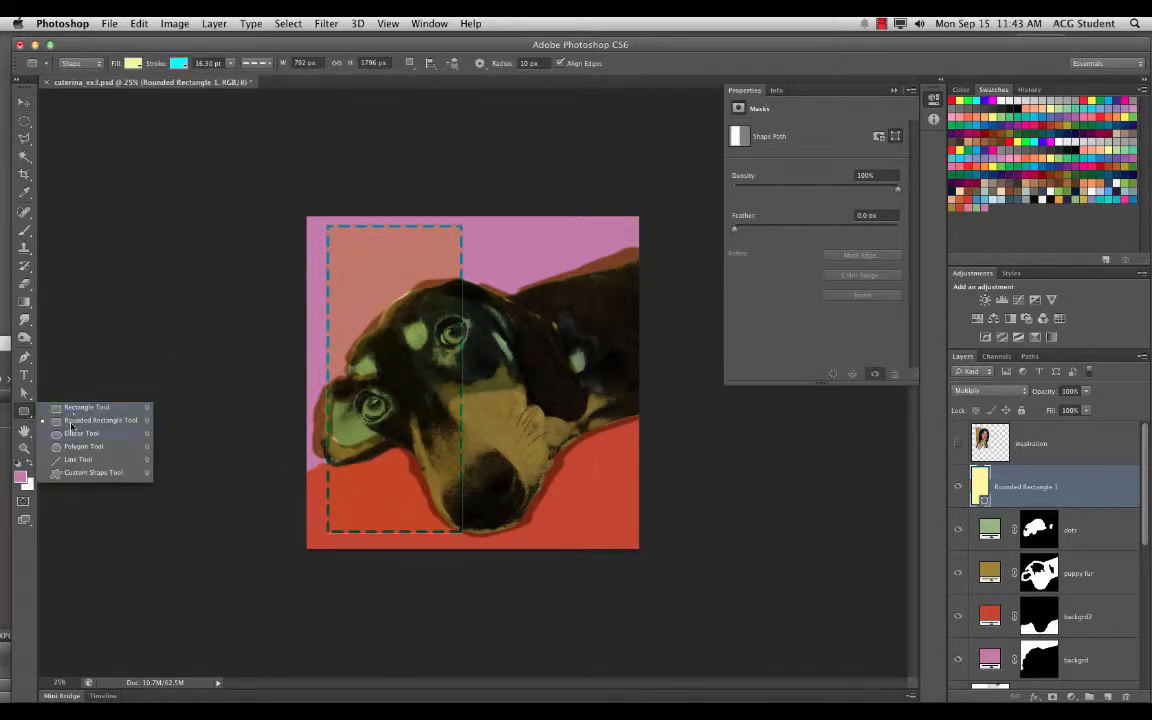
click(98, 479)
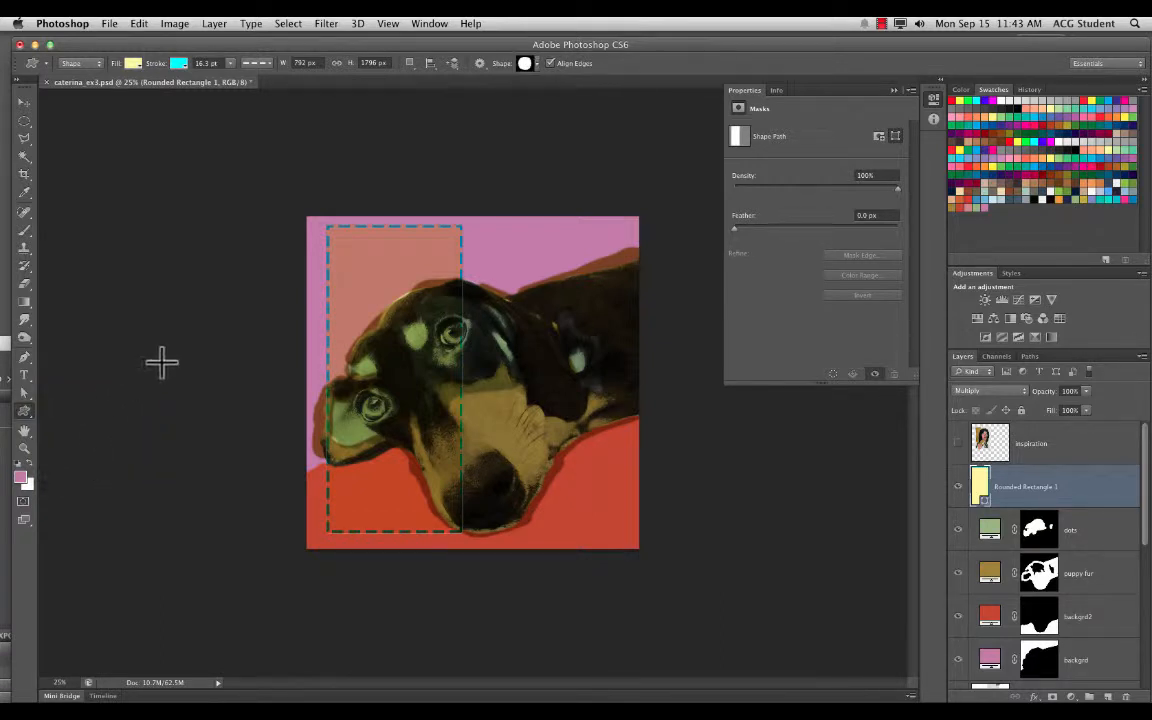
drag(383, 48, 375, 43)
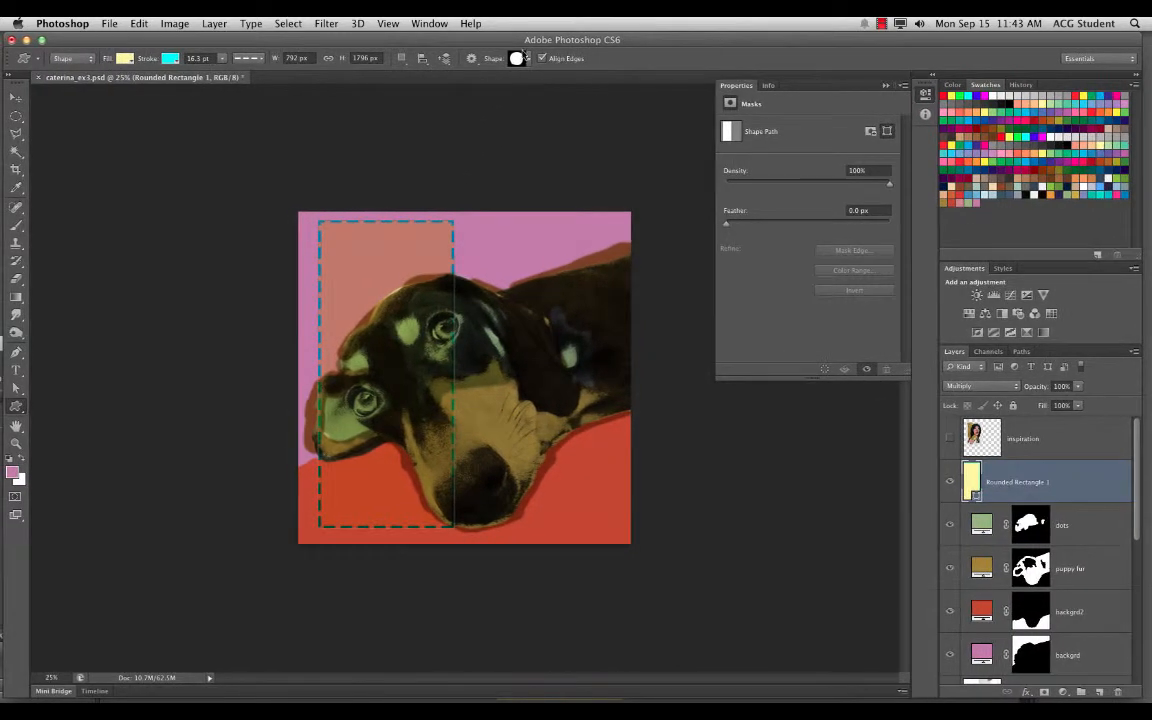
click(528, 59)
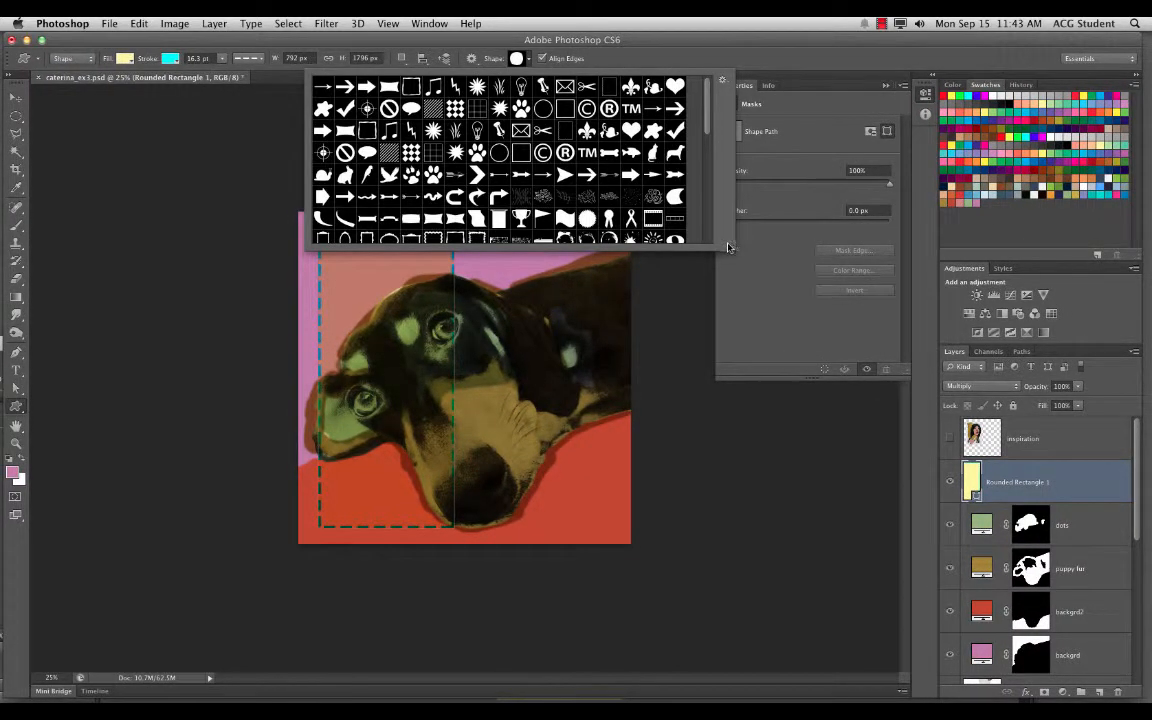
drag(728, 247, 786, 553)
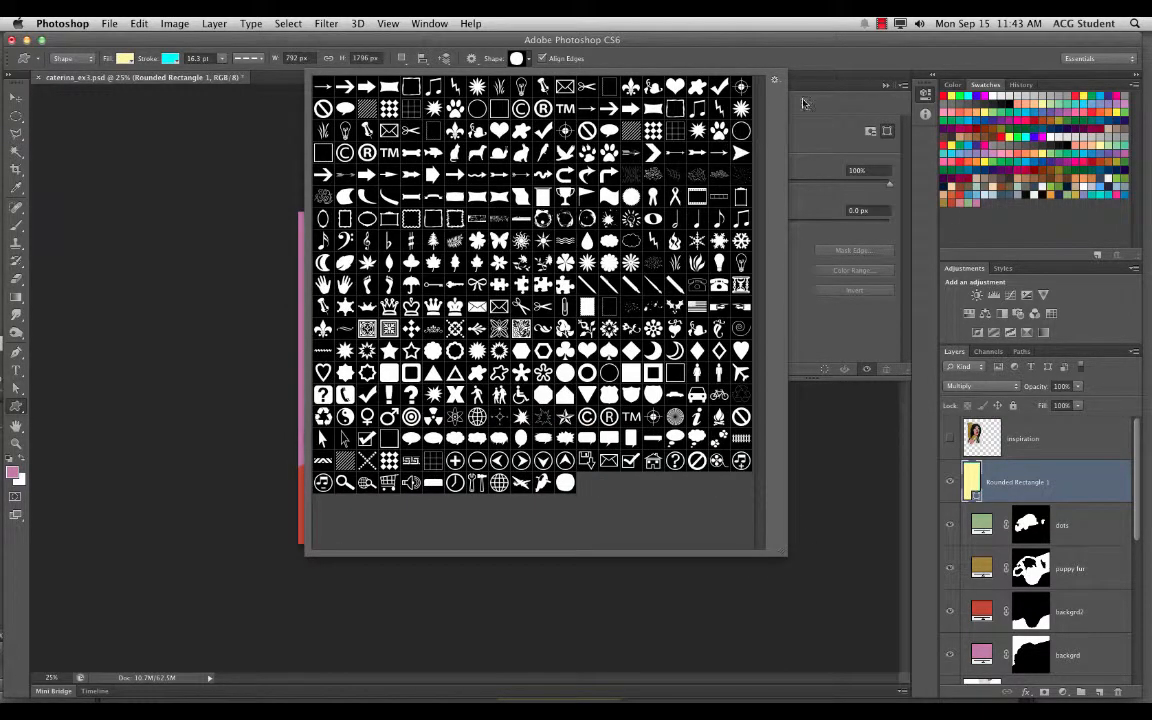
click(776, 84)
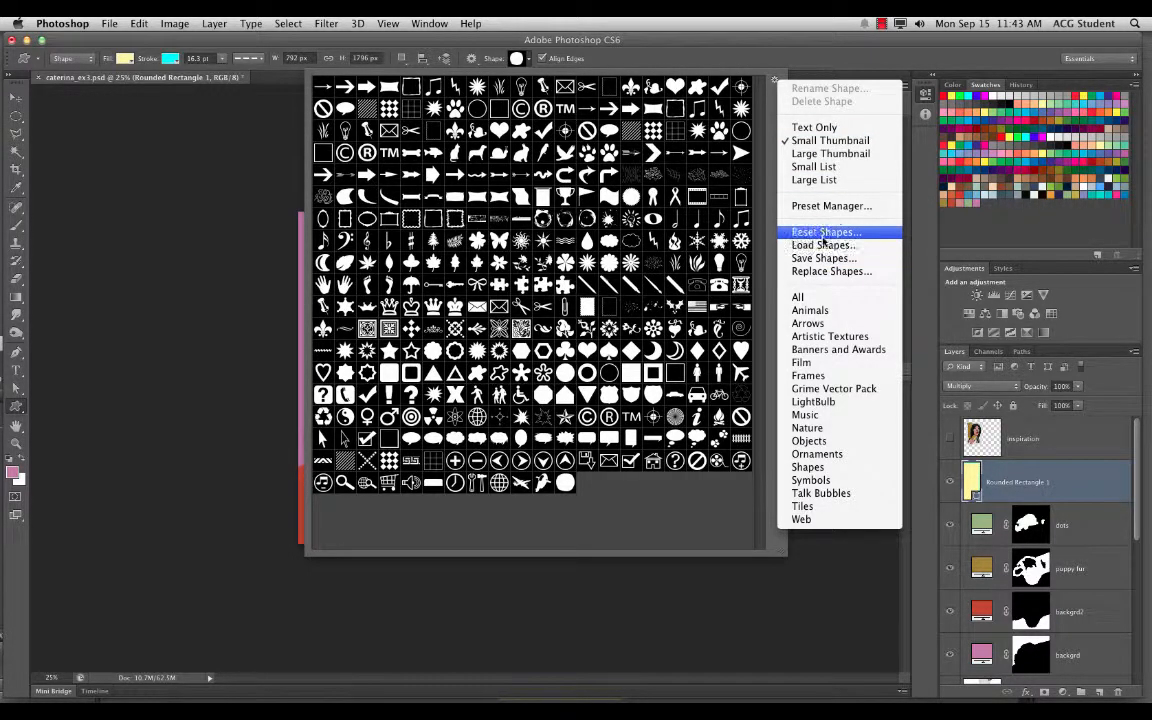
click(800, 297)
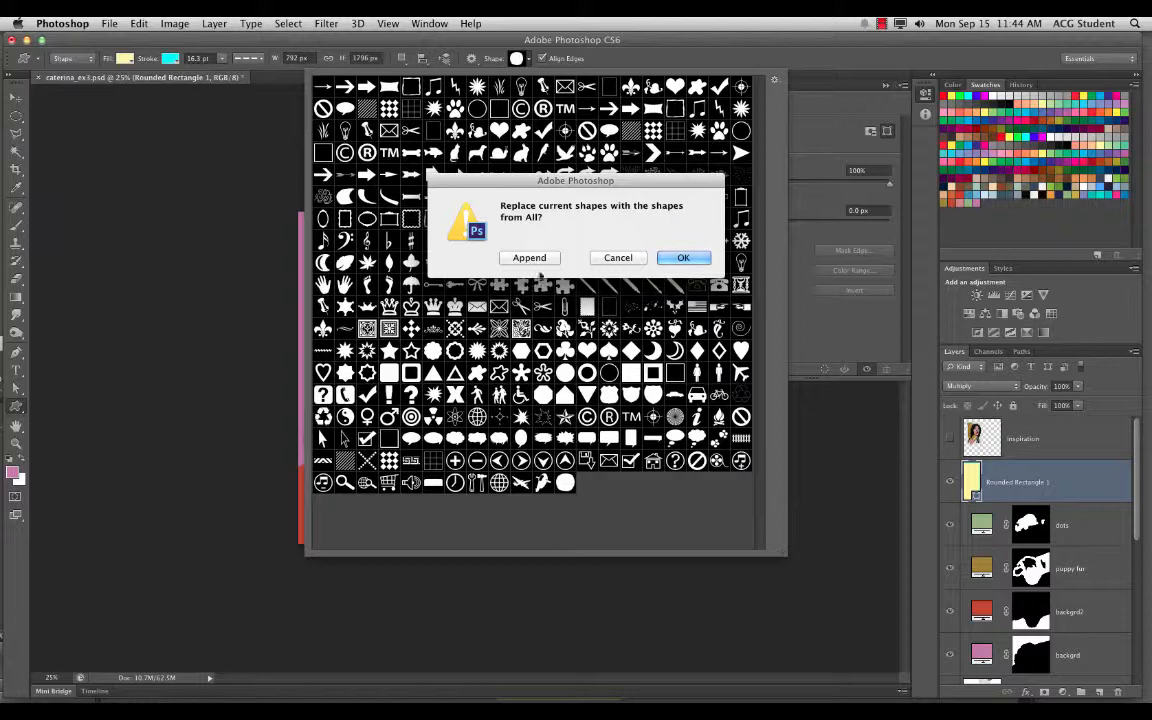
click(684, 259)
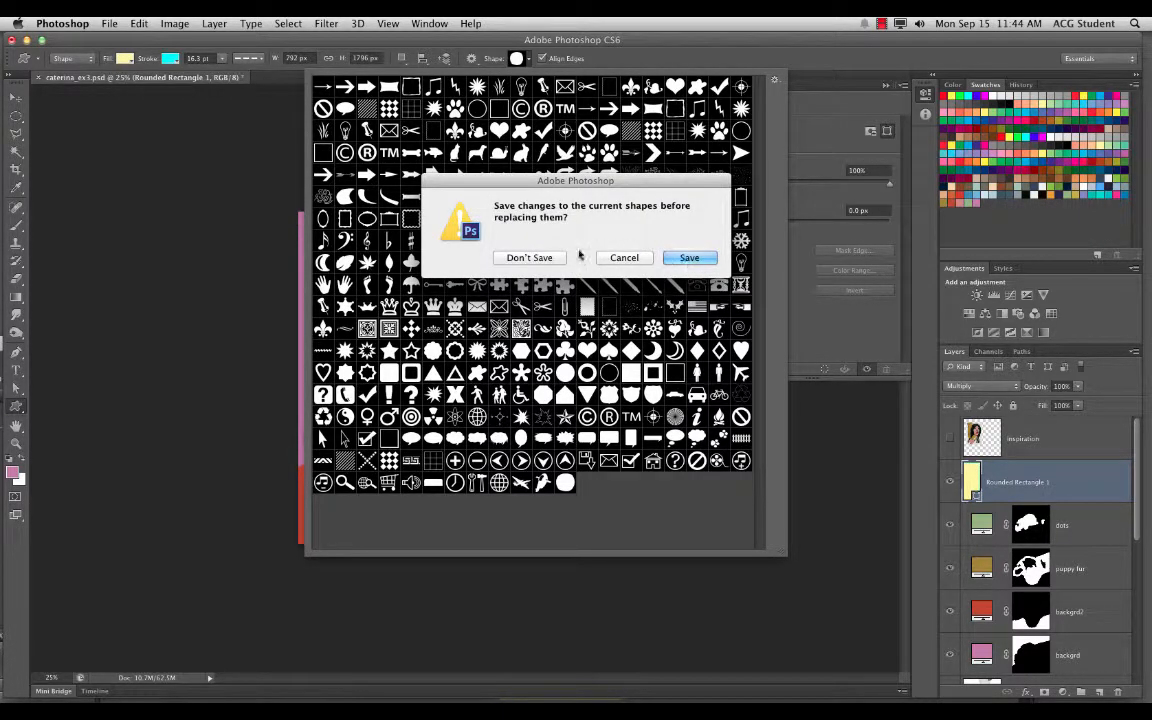
click(528, 257)
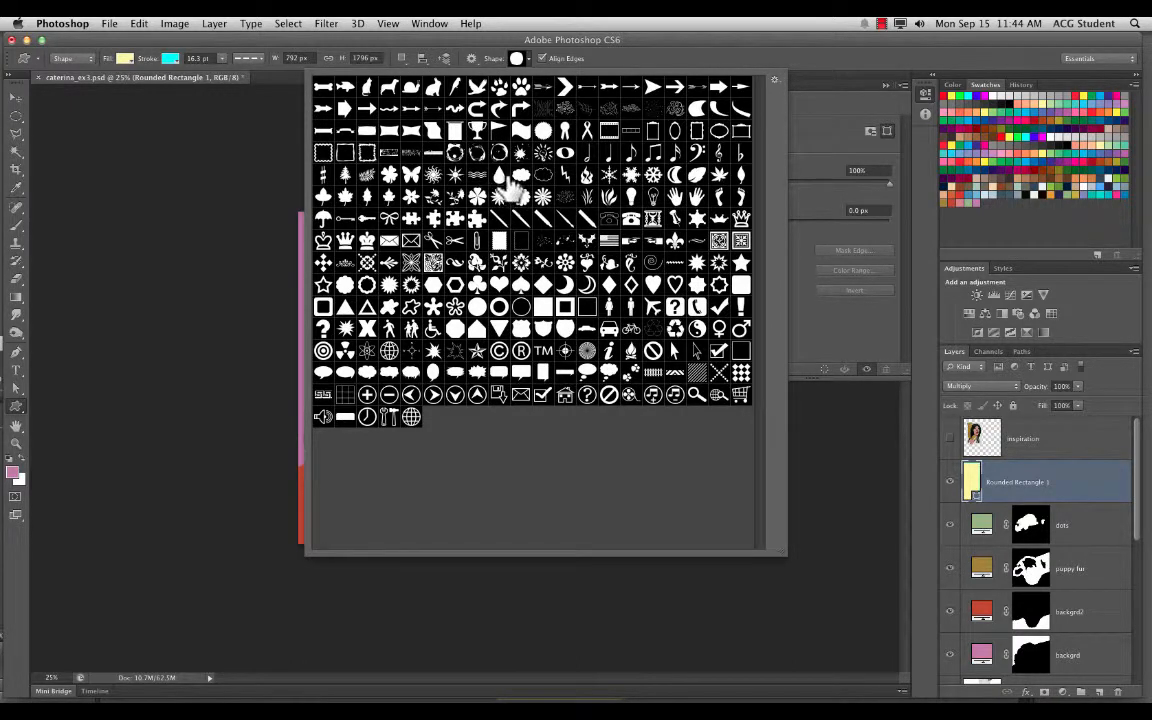
Draw a pine tree custom shape about 724 by 1075 px over the dog's ear and back, blended with Multiply.
click(344, 175)
click(713, 64)
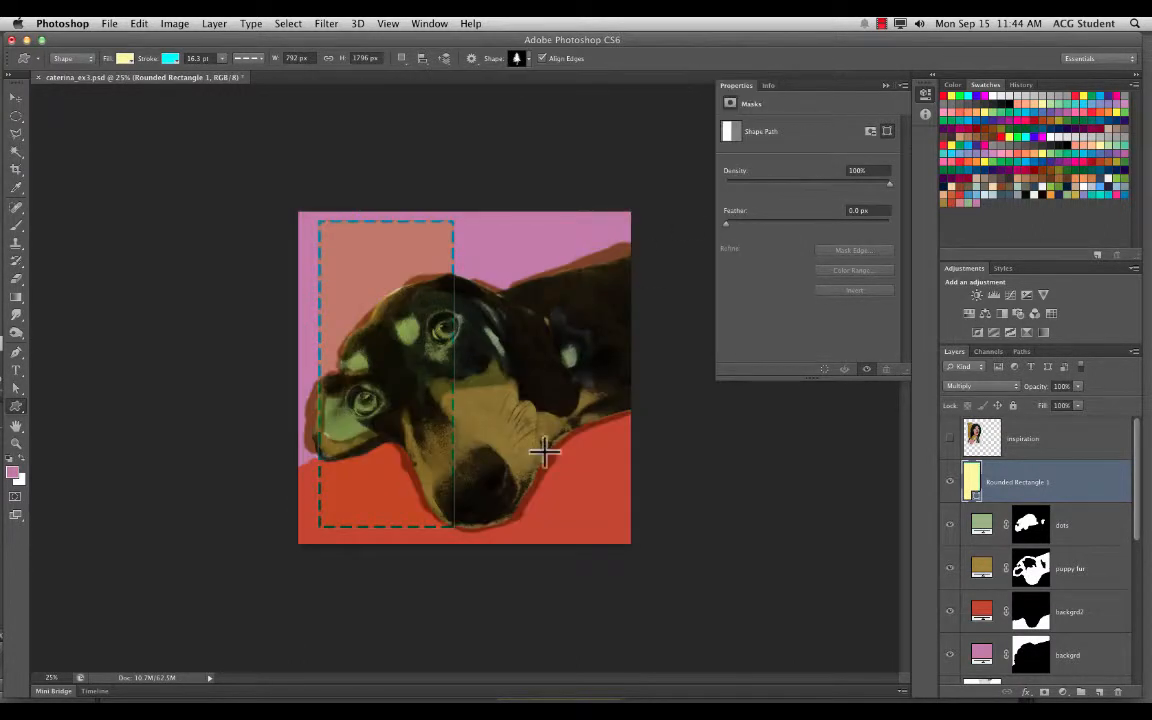
drag(486, 249, 612, 415)
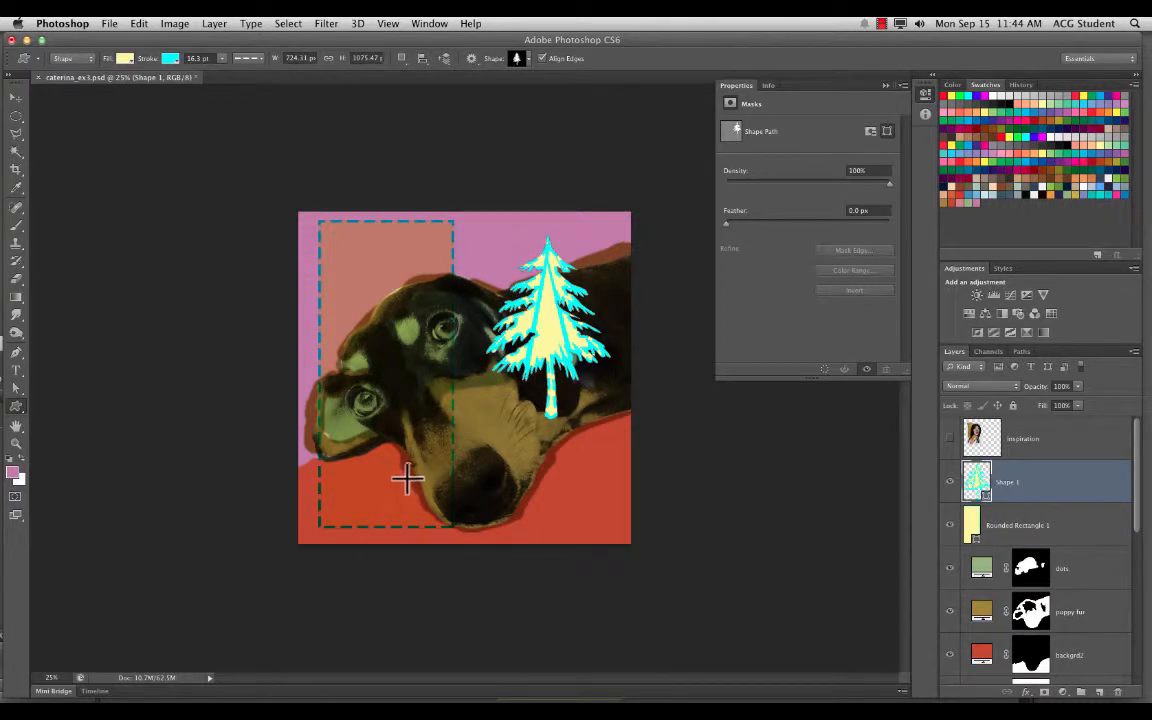
click(985, 388)
click(976, 430)
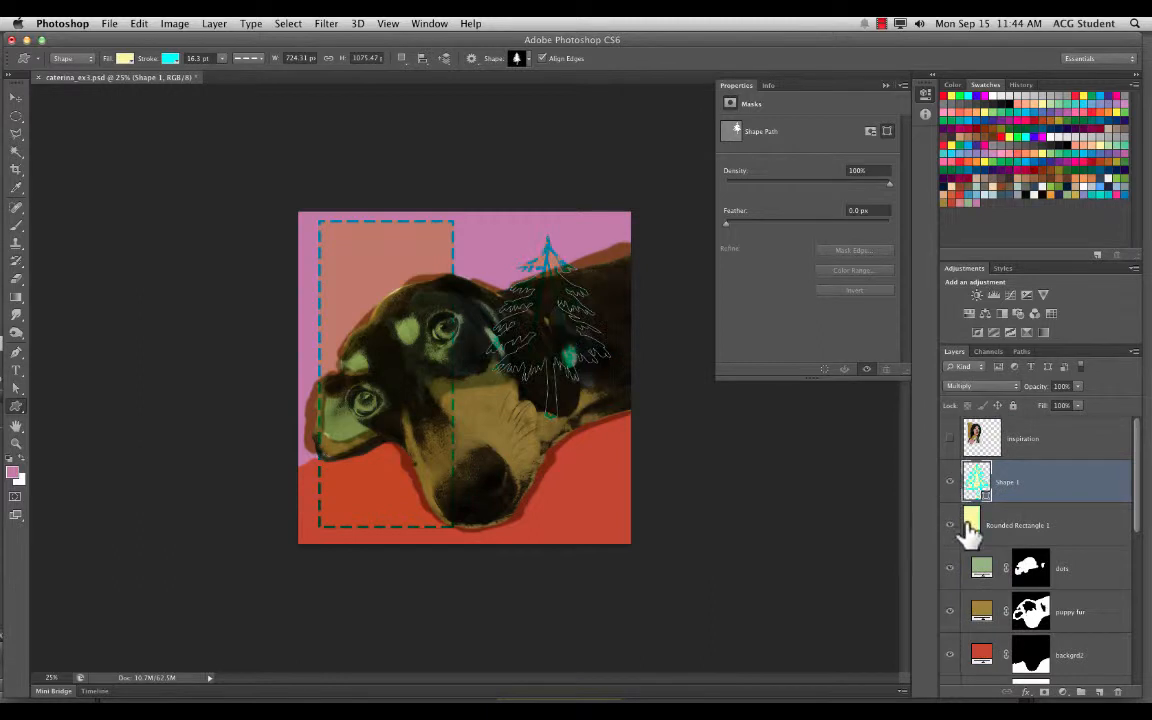
Move the pine tree shape onto the upper part of the dashed rounded rectangle, overlapping the dog's forehead.
click(16, 97)
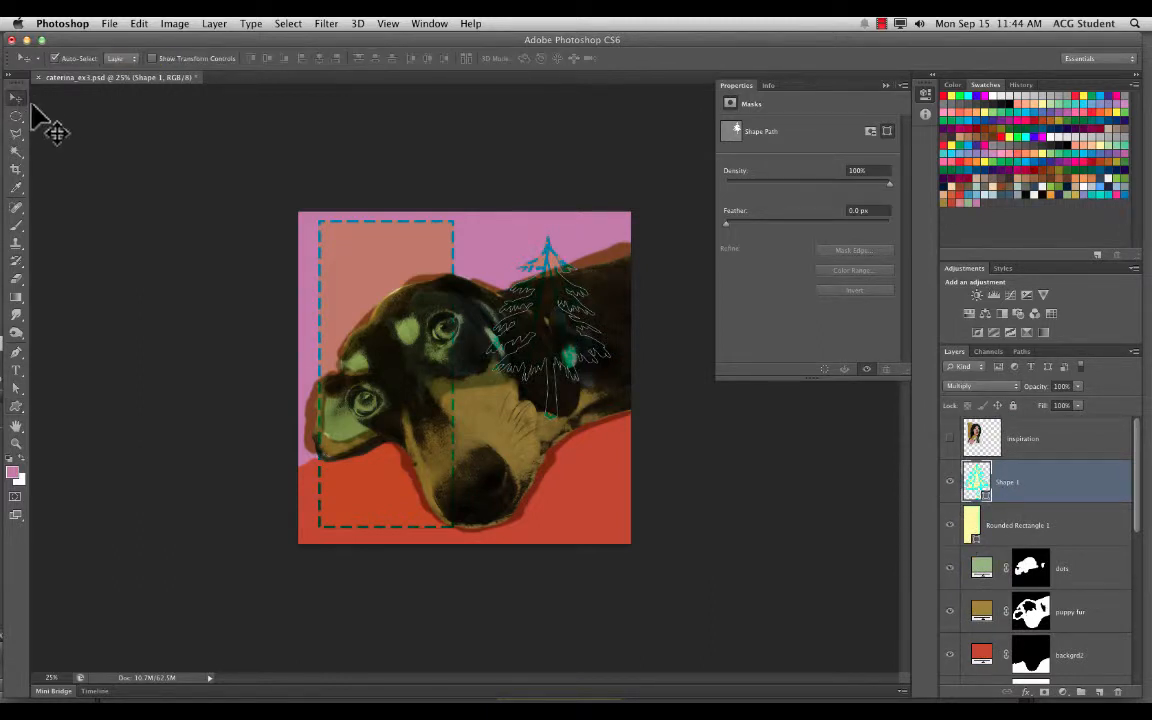
click(790, 547)
drag(563, 278, 396, 265)
click(740, 551)
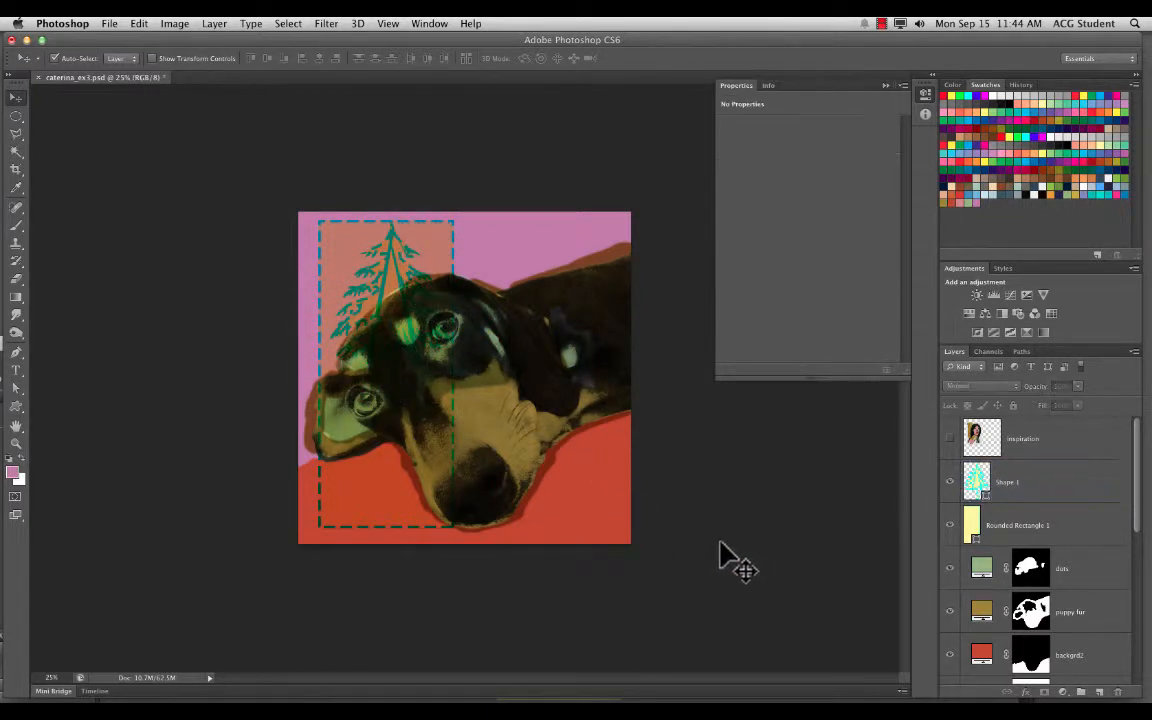
Hide the pine tree and rounded rectangle layers, briefly showing the inspiration artwork for comparison.
click(950, 482)
click(950, 484)
click(950, 484)
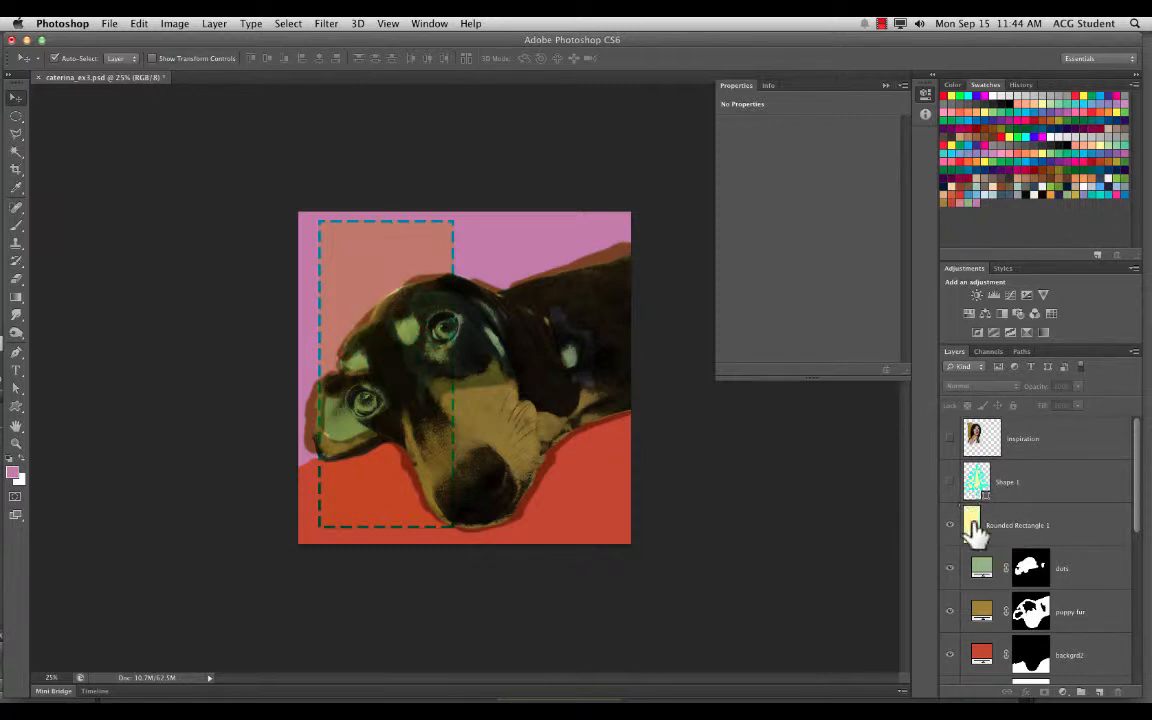
click(952, 526)
click(950, 526)
click(950, 438)
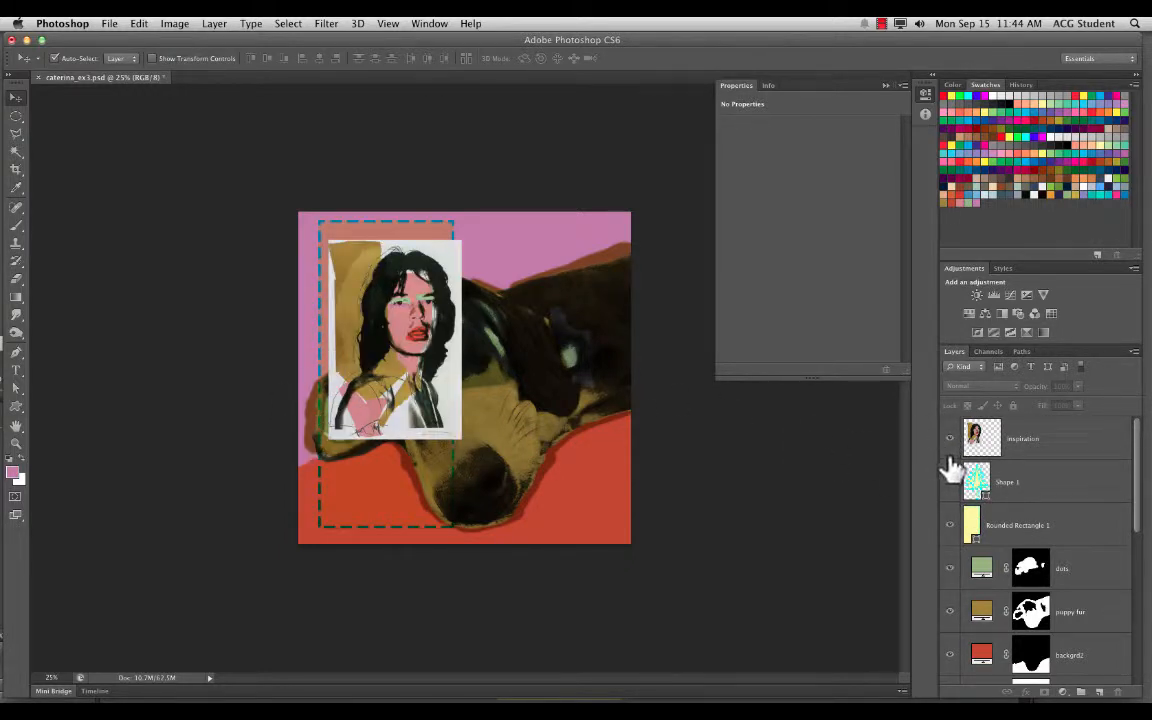
click(950, 438)
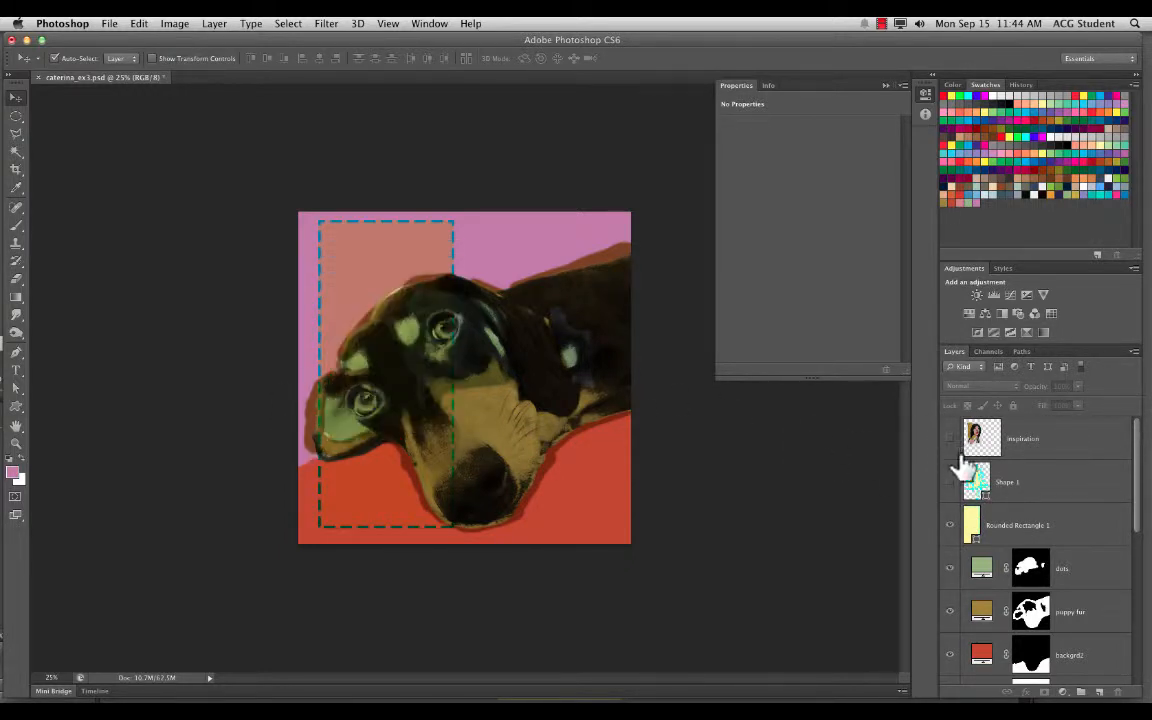
click(949, 525)
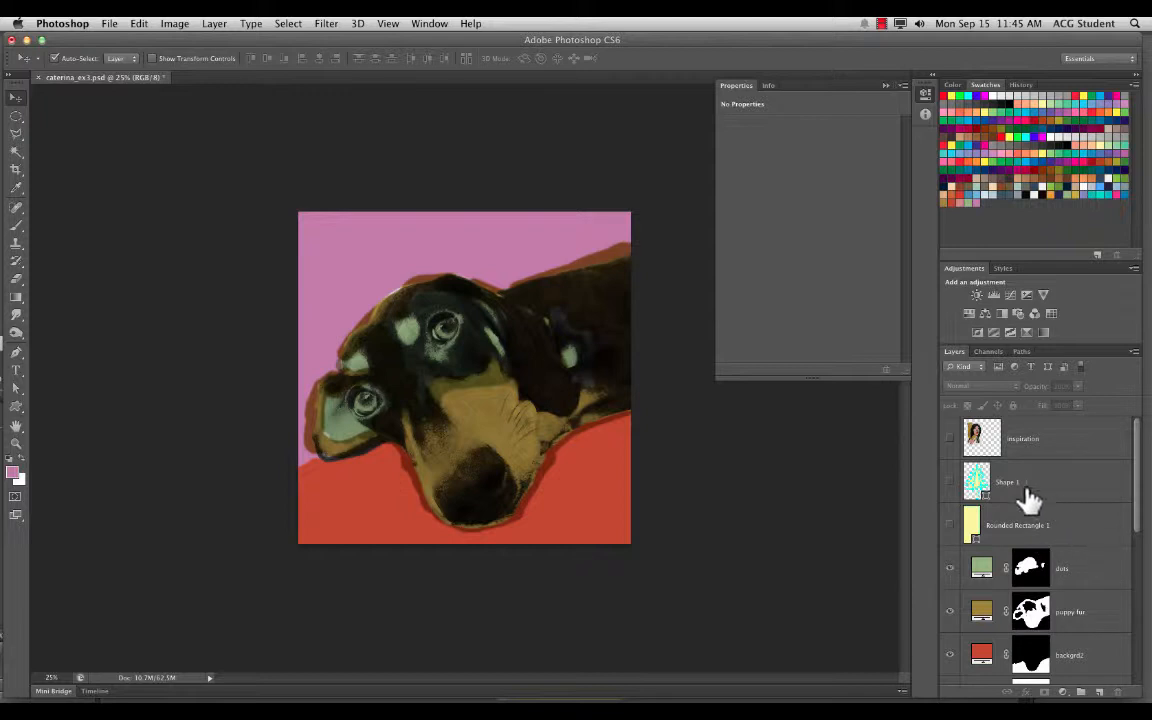
Add a new empty layer above the rounded rectangle layer and name it drawing.
click(1040, 532)
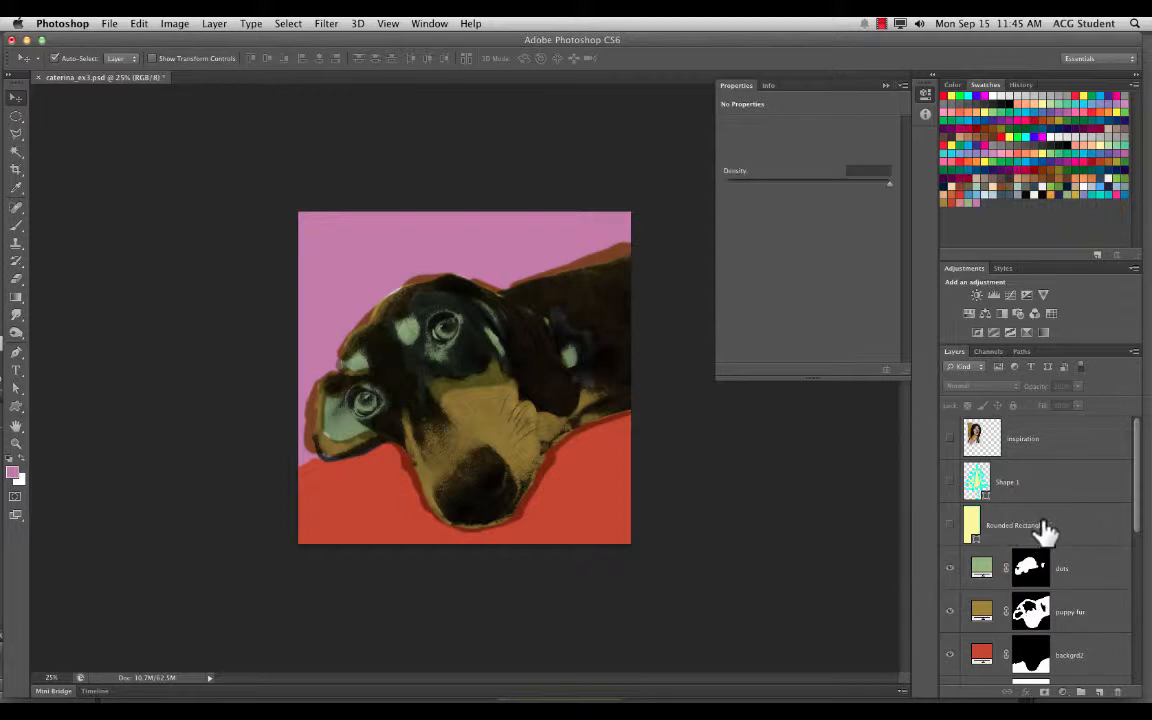
click(1100, 693)
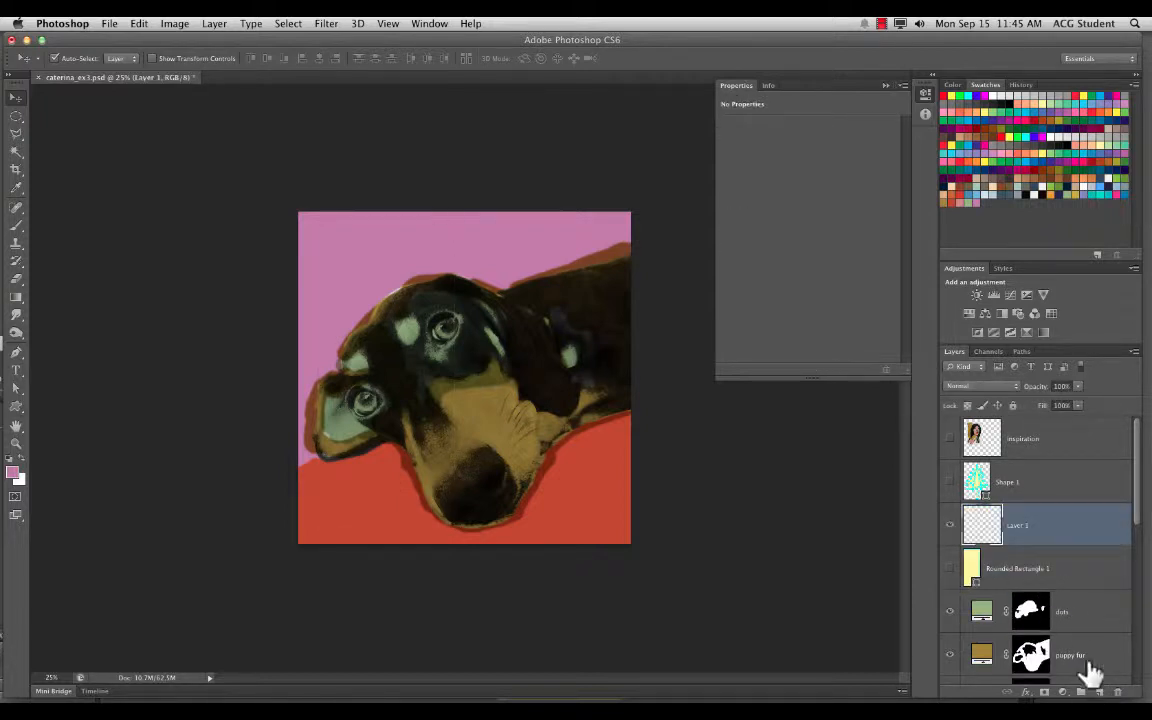
double_click(1019, 525)
text(drawing)
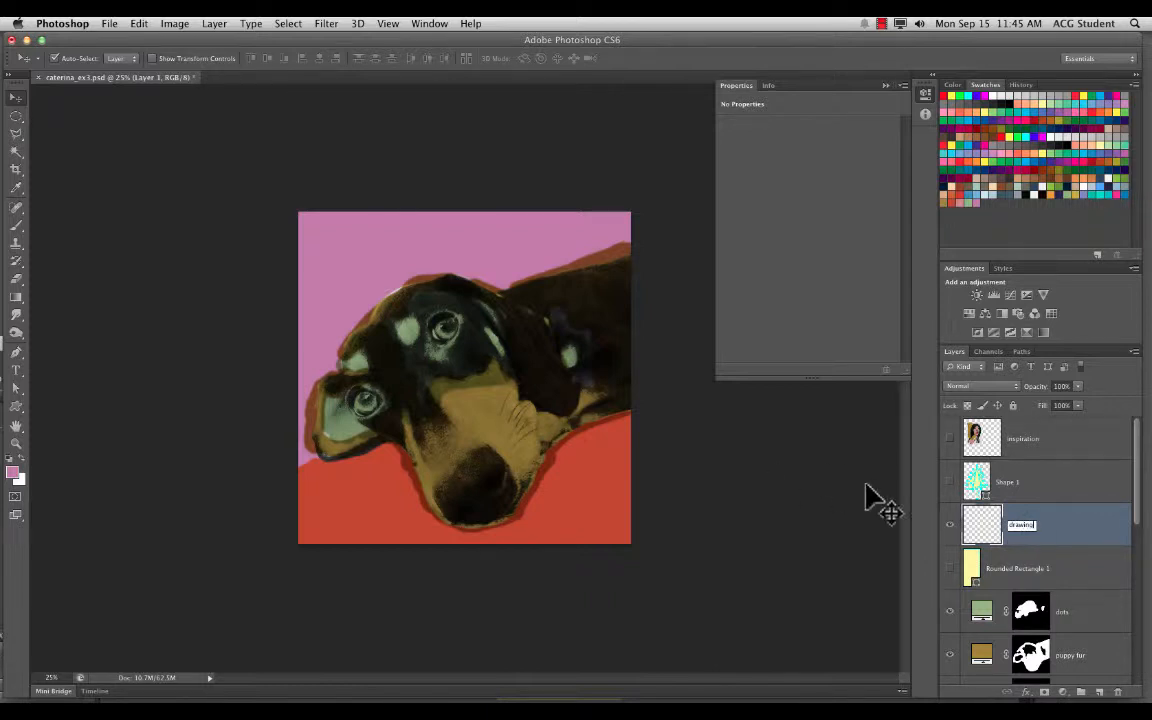
key(Return)
With the 2 px Pencil tool and the light green swatch, sketch loose lines around the dog's head, back, chin, ear, eyes and muzzle.
click(16, 227)
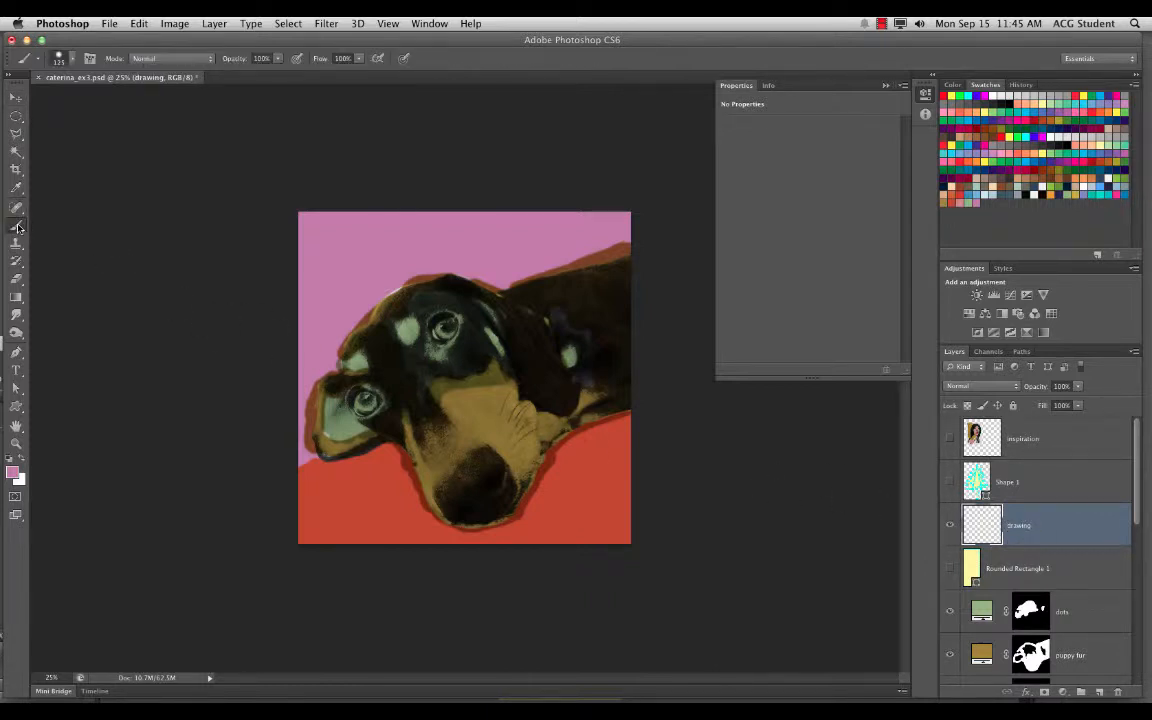
click(18, 228)
click(60, 235)
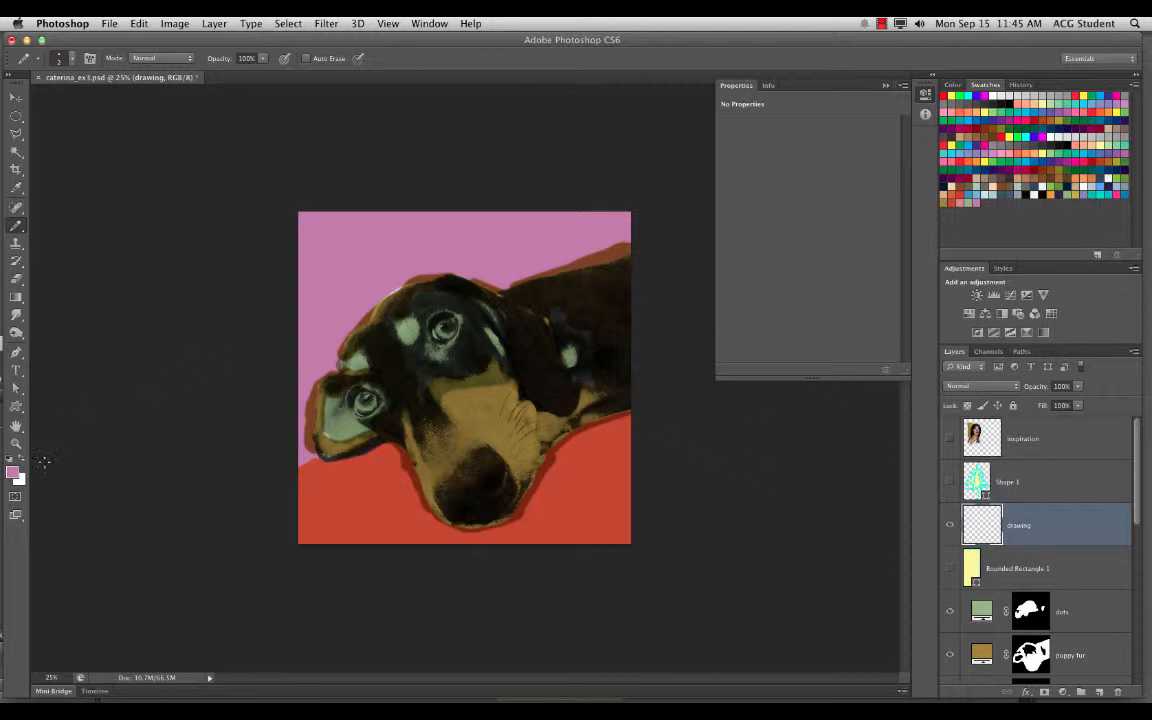
click(977, 187)
drag(615, 418, 548, 462)
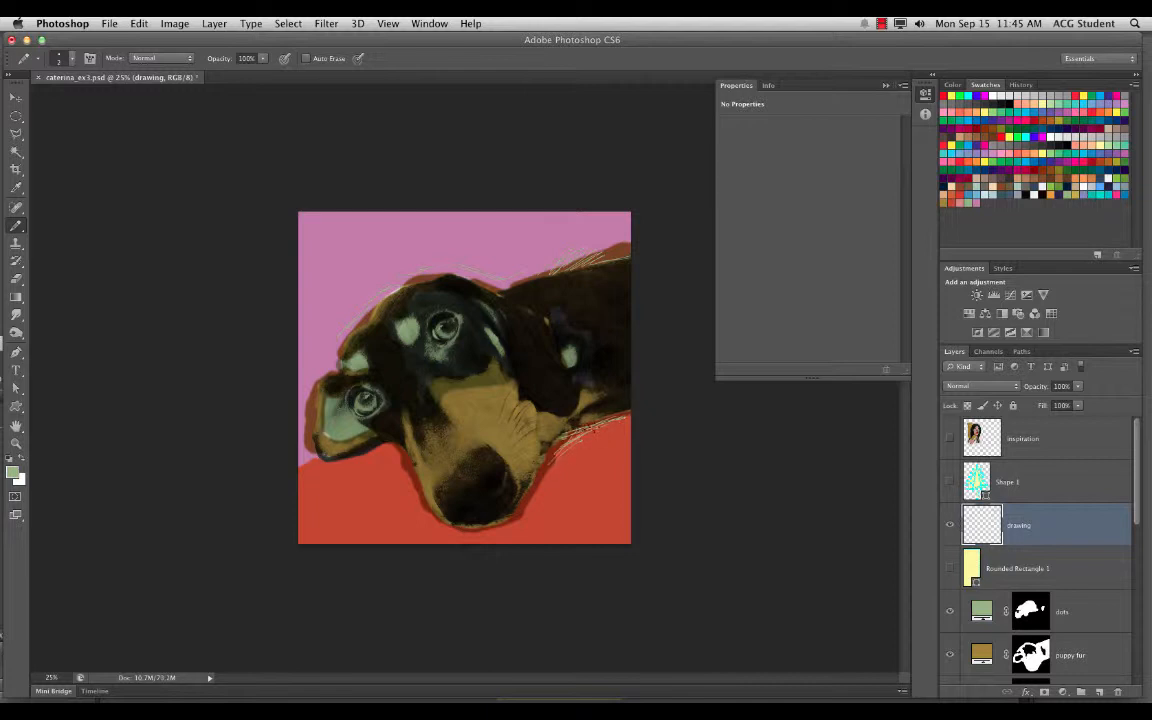
drag(613, 426, 606, 434)
drag(342, 455, 331, 459)
drag(396, 404, 366, 424)
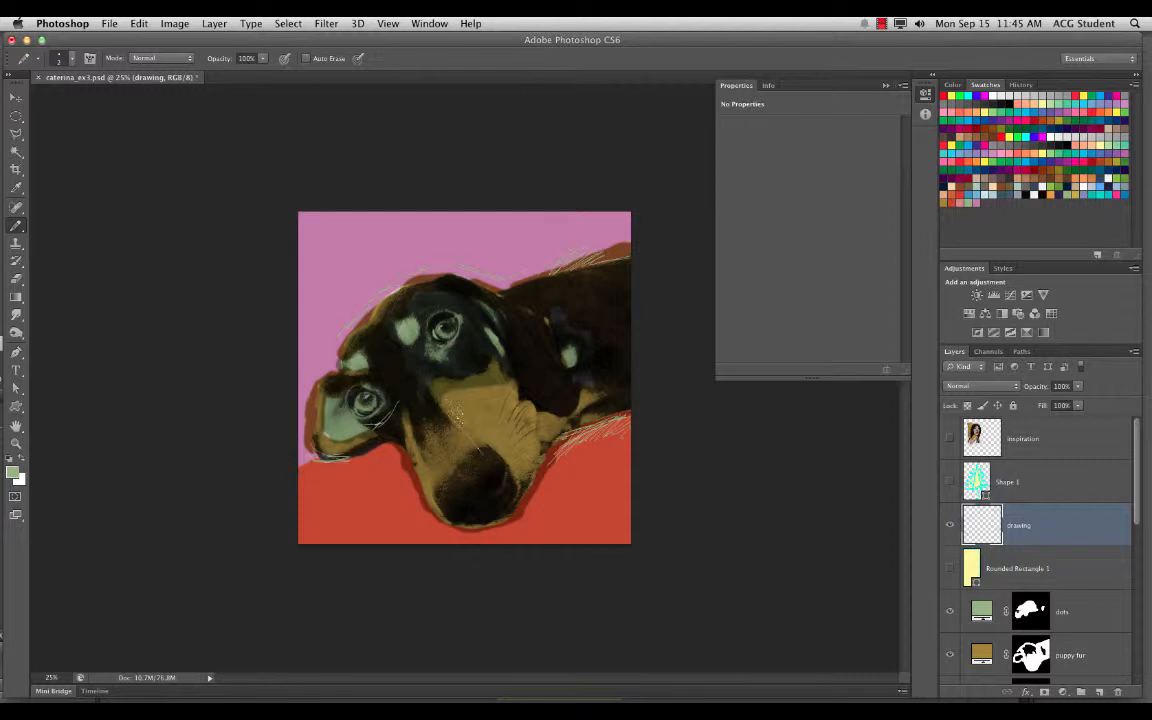
drag(456, 416, 490, 450)
Sketch red pencil hatching on the dog's neck and outline the hanging ear, then compare the image with and without the drawing layer.
click(951, 202)
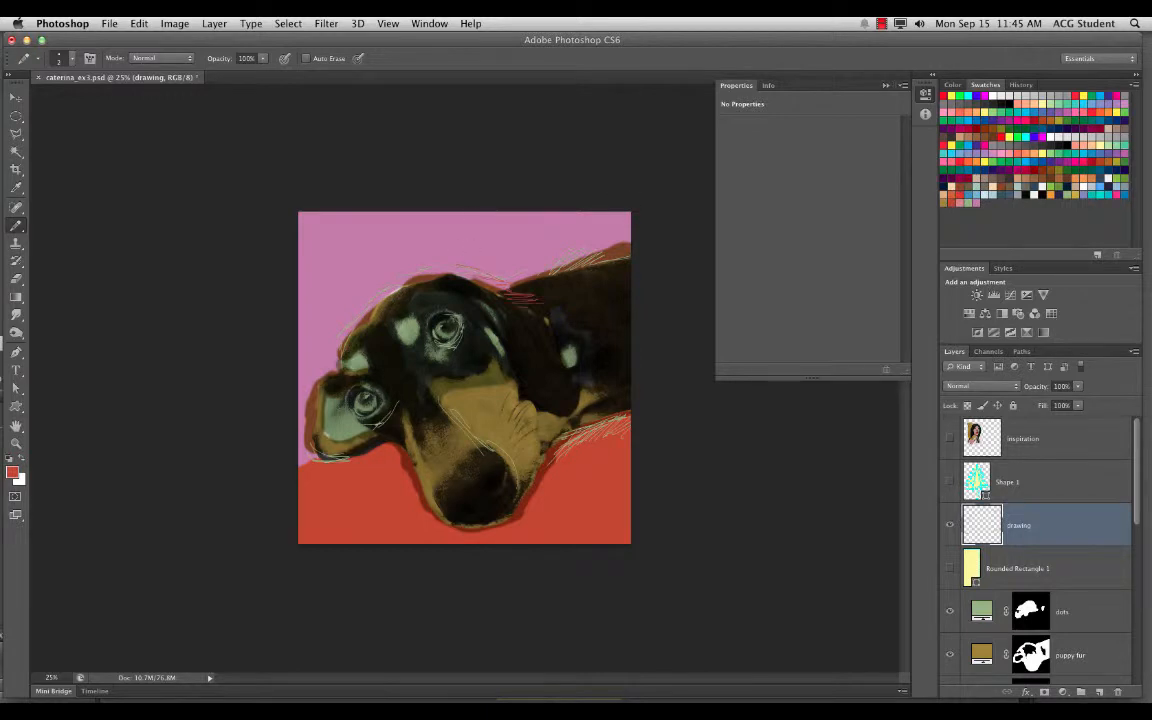
mouse_move(583, 360)
mouse_down()
mouse_move(580, 390)
mouse_move(550, 406)
mouse_up()
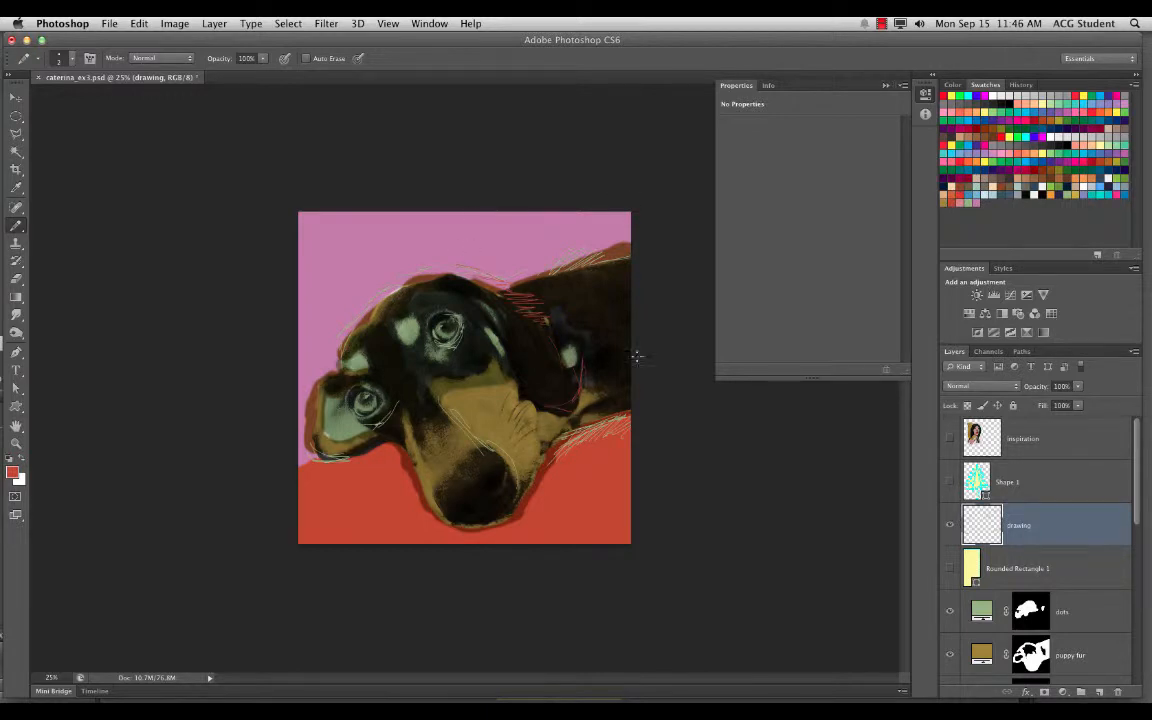
click(947, 528)
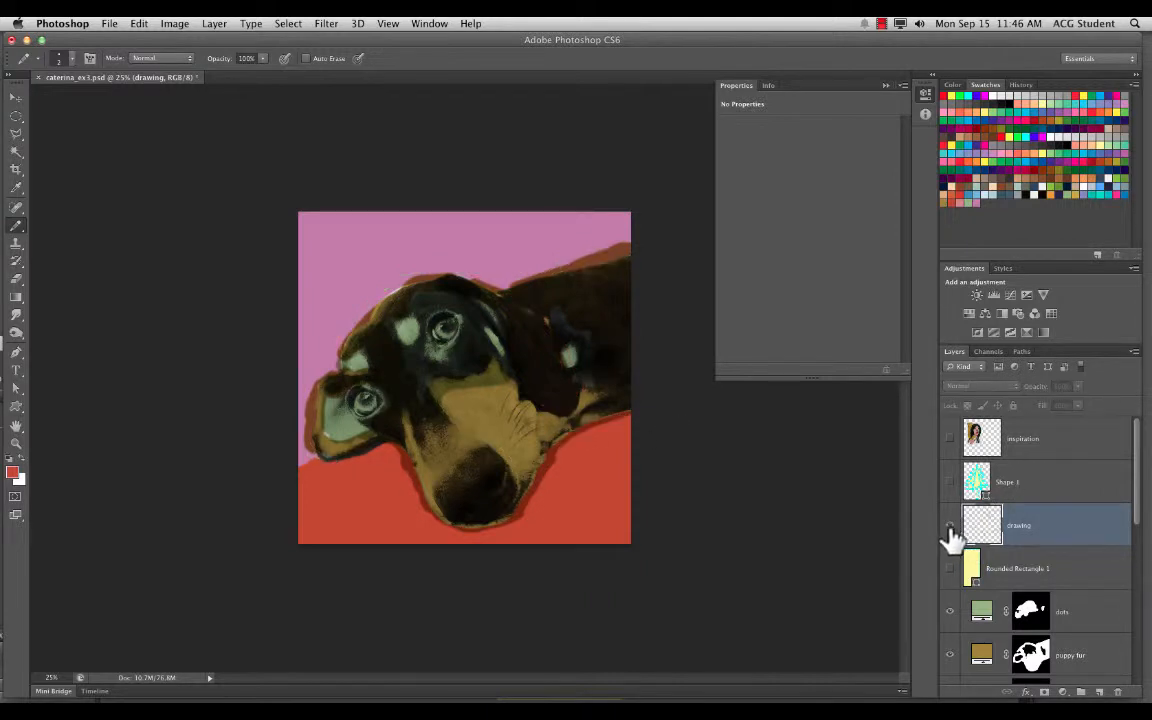
click(947, 528)
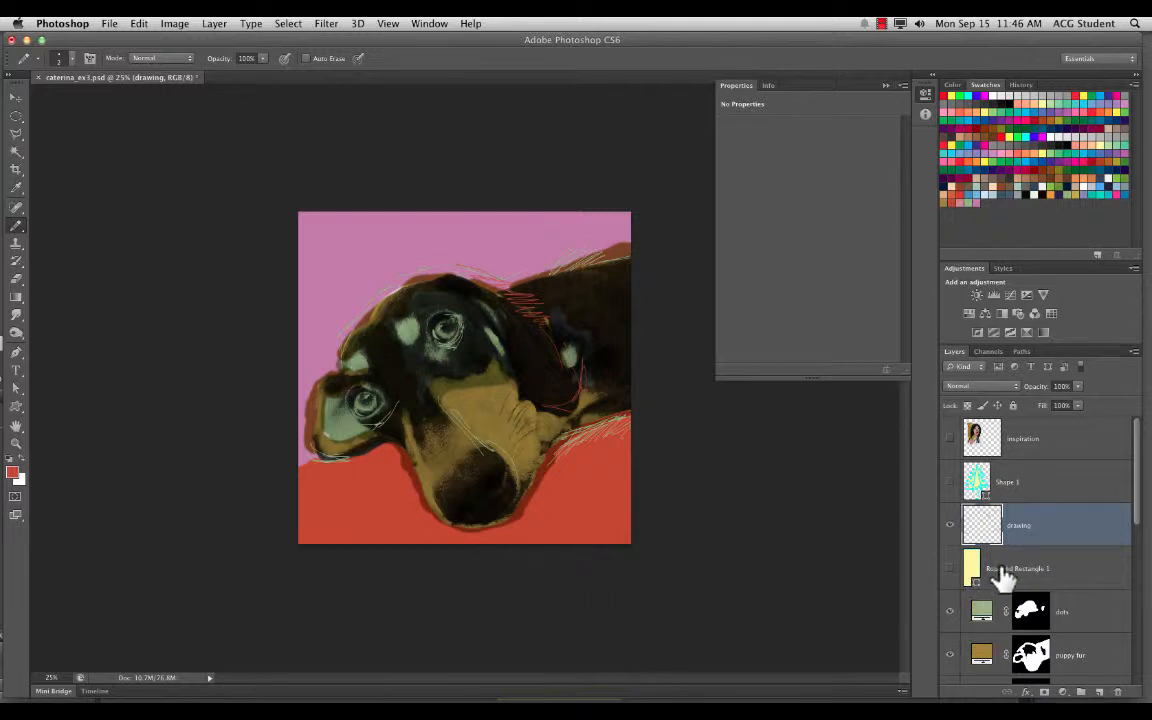
Lower the drawing layer's opacity slightly.
mouse_move(1036, 390)
mouse_down()
mouse_move(1000, 390)
mouse_move(1024, 393)
mouse_move(1030, 408)
mouse_up()
click(16, 406)
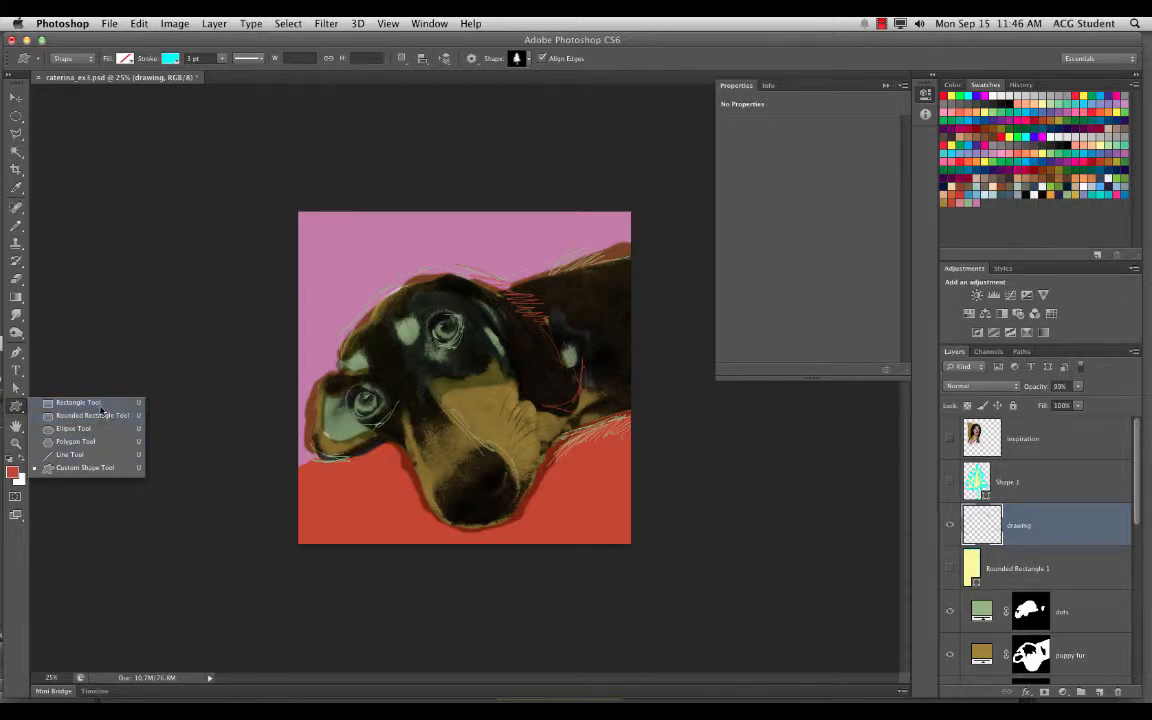
click(15, 410)
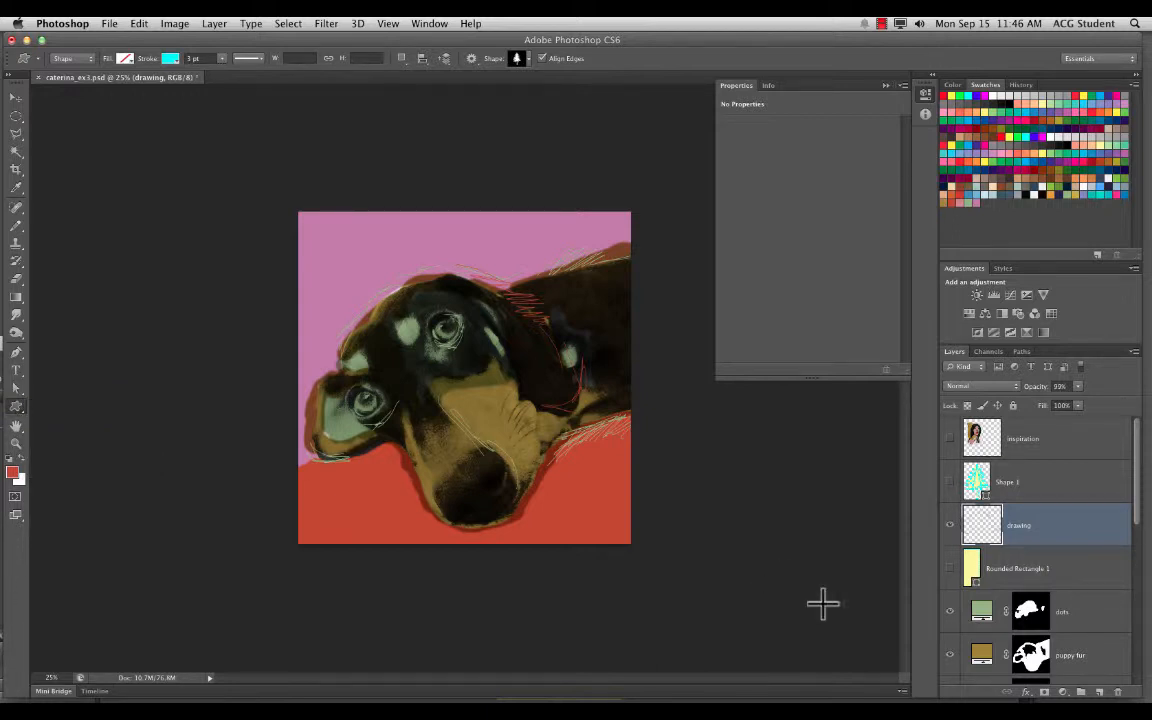
Make the rounded rectangle layer visible with Soft Light blending and move it between the backgrd2 and backgrd layers.
click(950, 568)
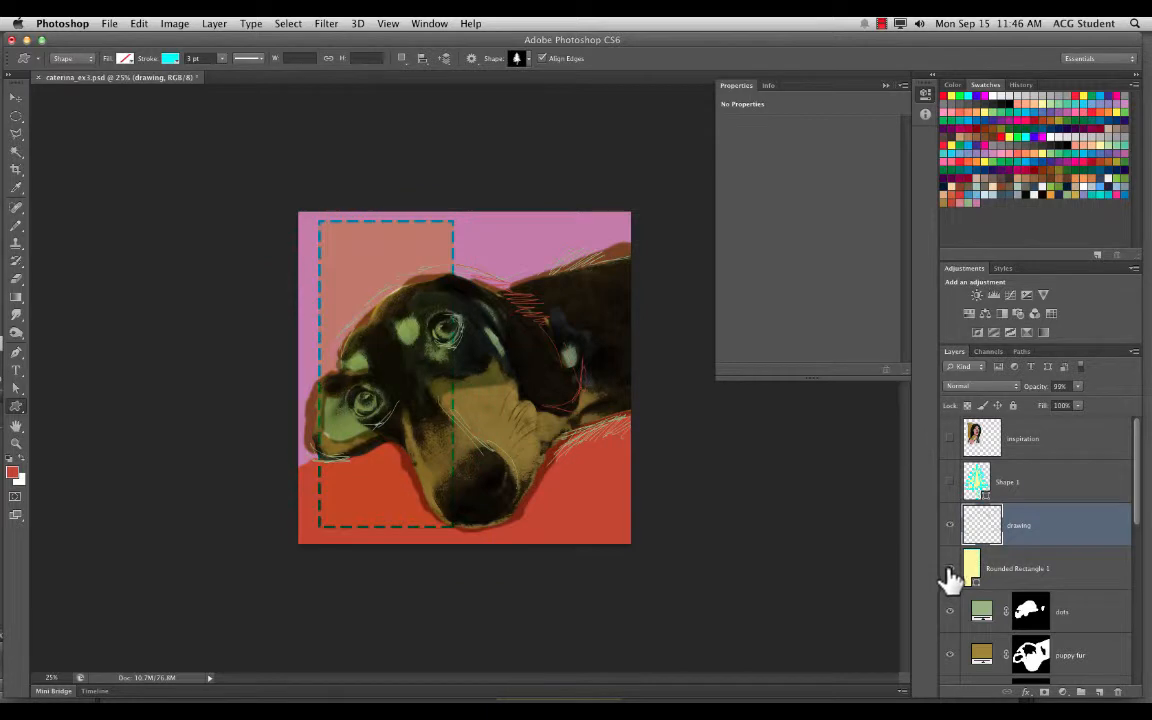
click(998, 575)
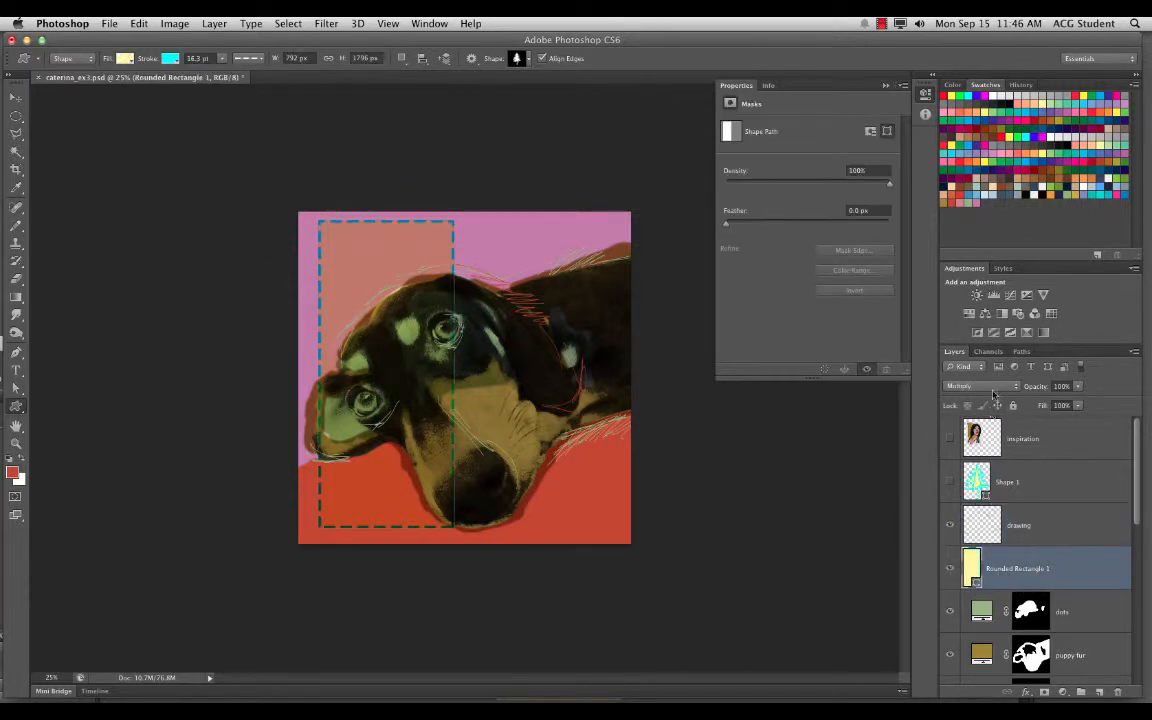
click(980, 386)
click(955, 493)
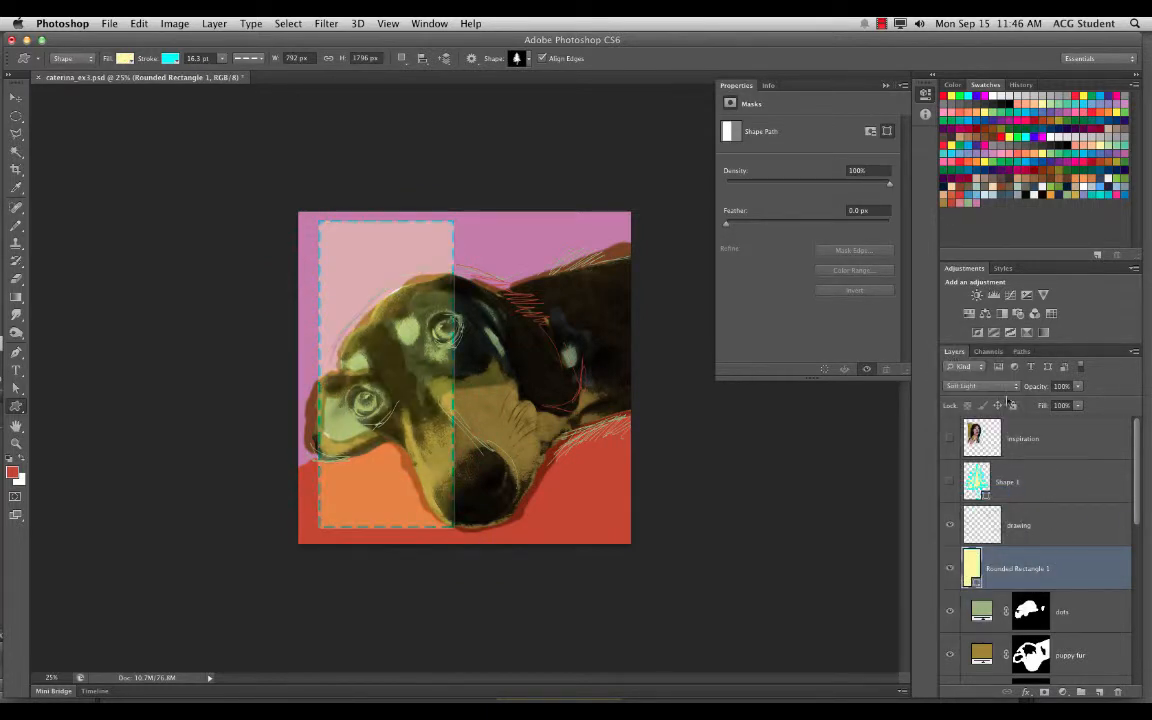
drag(1135, 509, 1134, 553)
drag(1052, 452, 1040, 598)
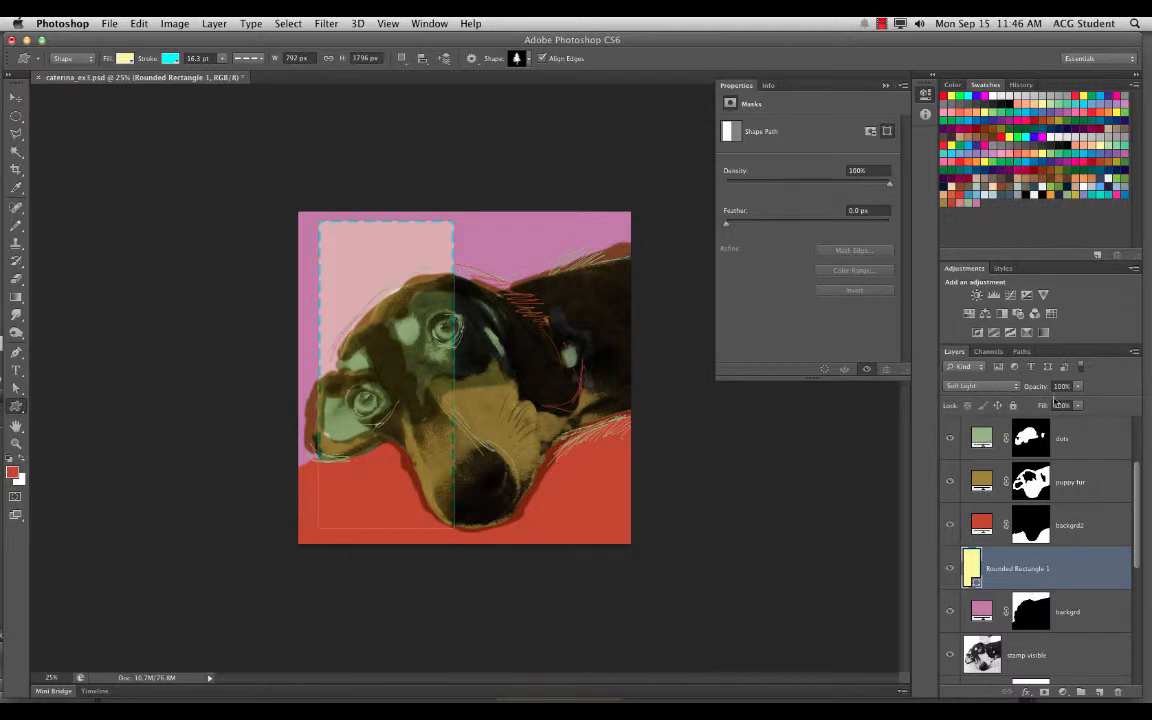
Change the rounded rectangle's fill from pale yellow to a deeper, more saturated yellow.
click(14, 95)
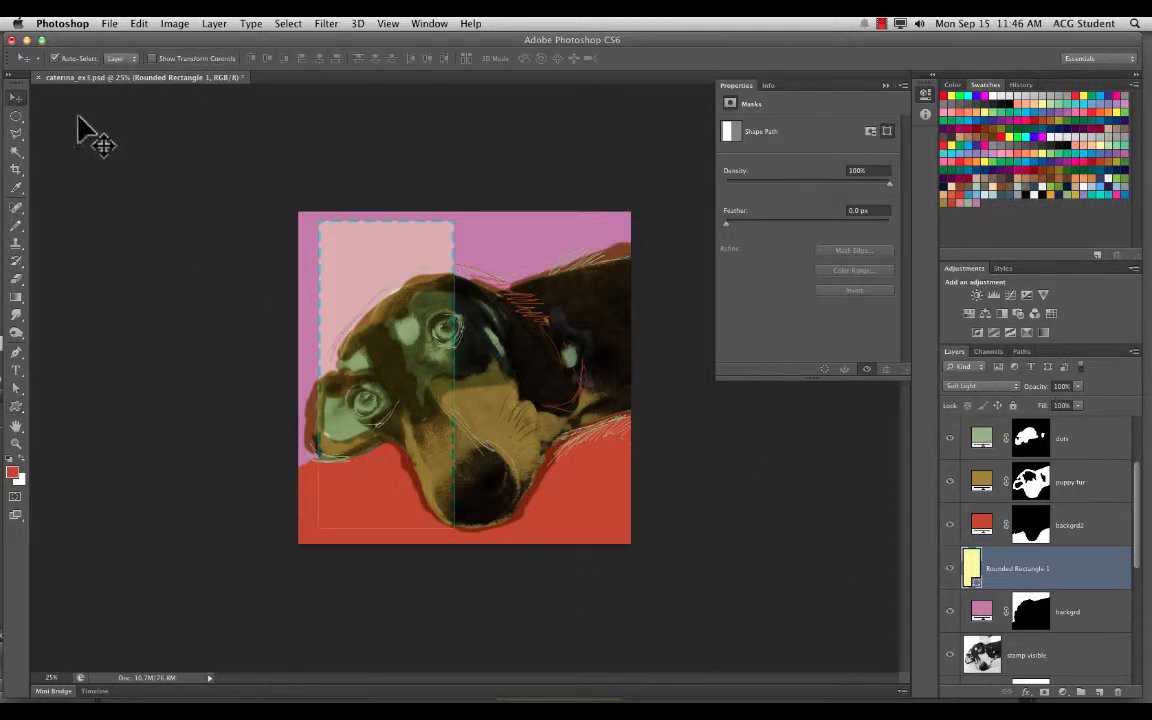
click(818, 568)
click(968, 584)
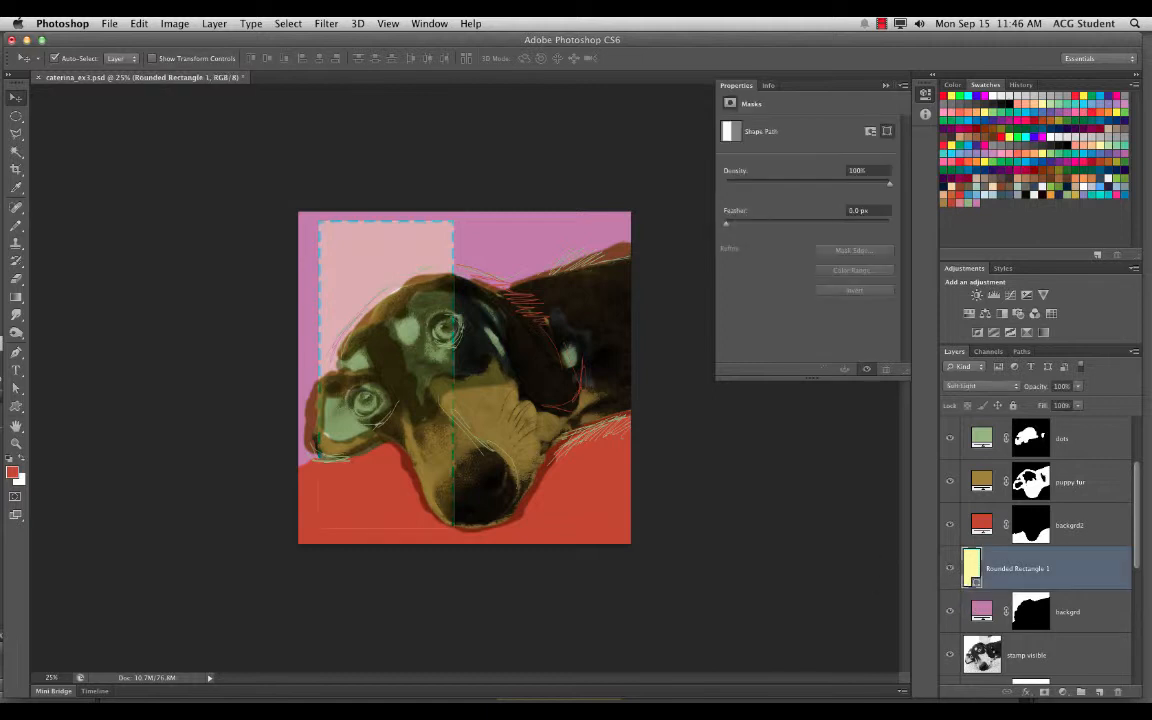
double_click(975, 585)
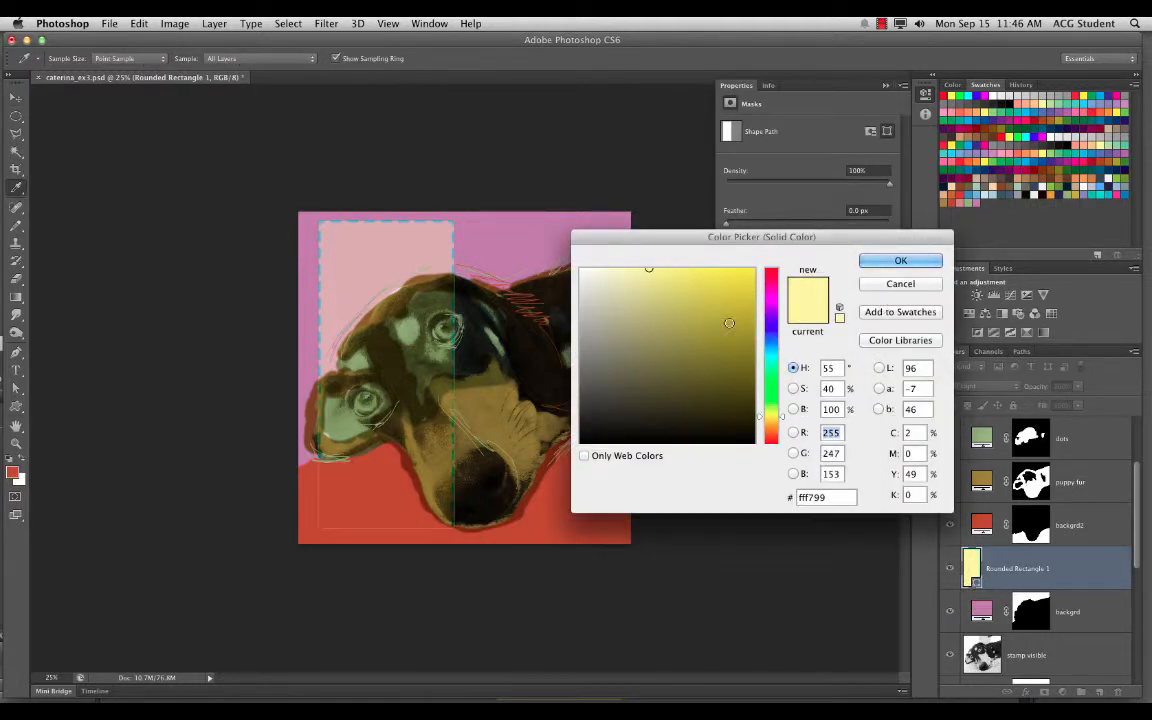
drag(743, 301, 756, 299)
click(871, 262)
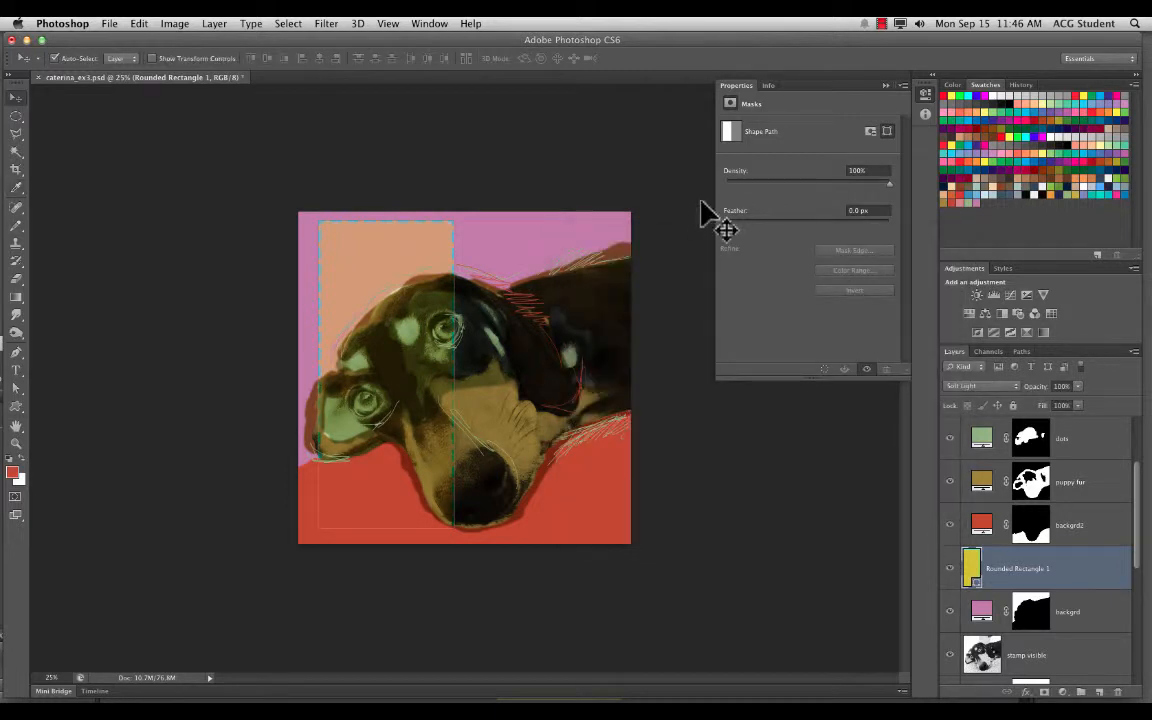
Remove the dashed cyan stroke from the rounded rectangle using the Rectangle tool's stroke settings.
key(u)
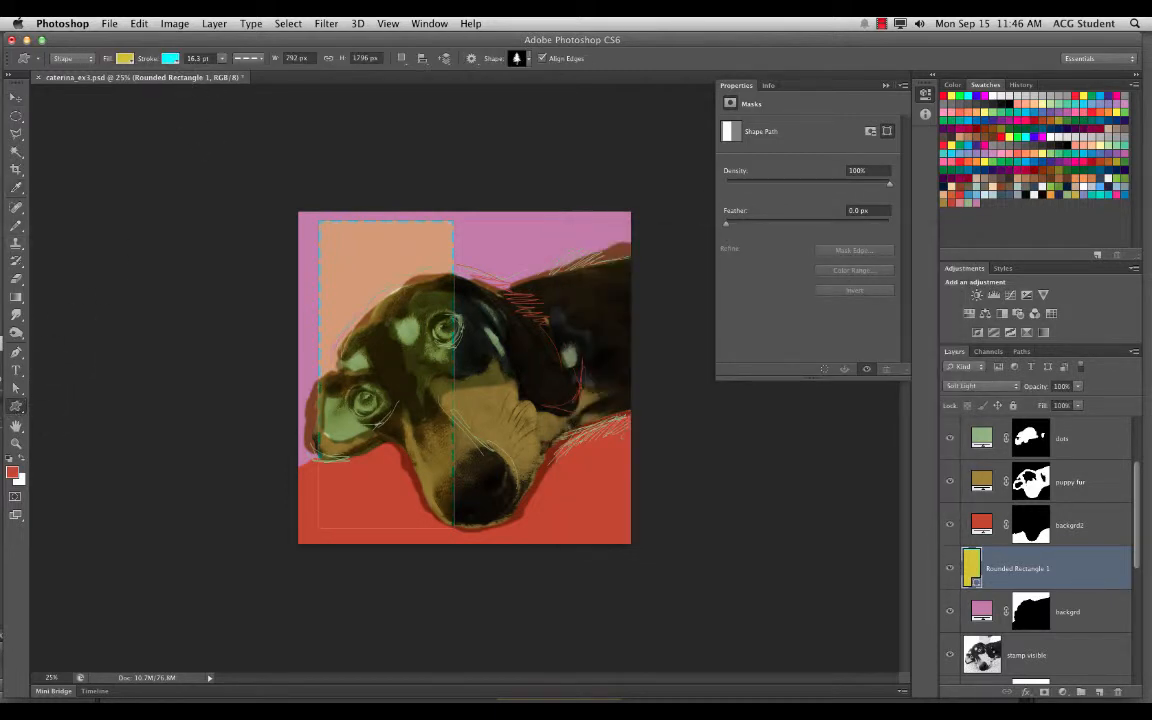
click(22, 406)
click(60, 405)
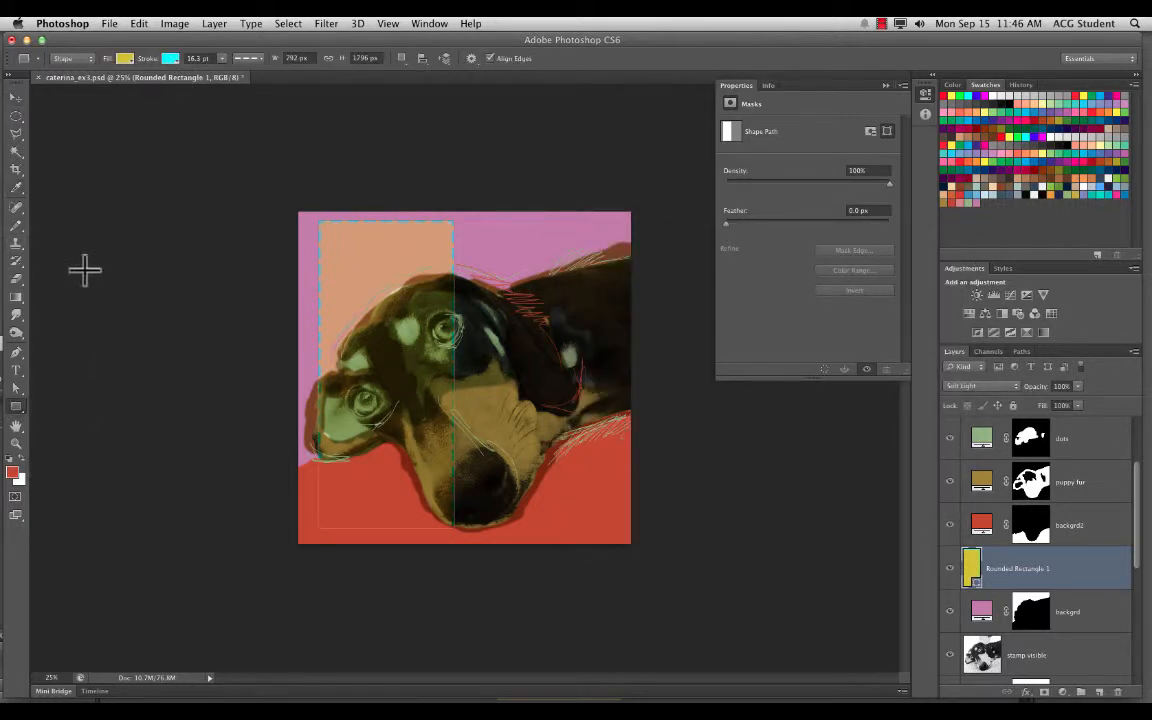
click(170, 58)
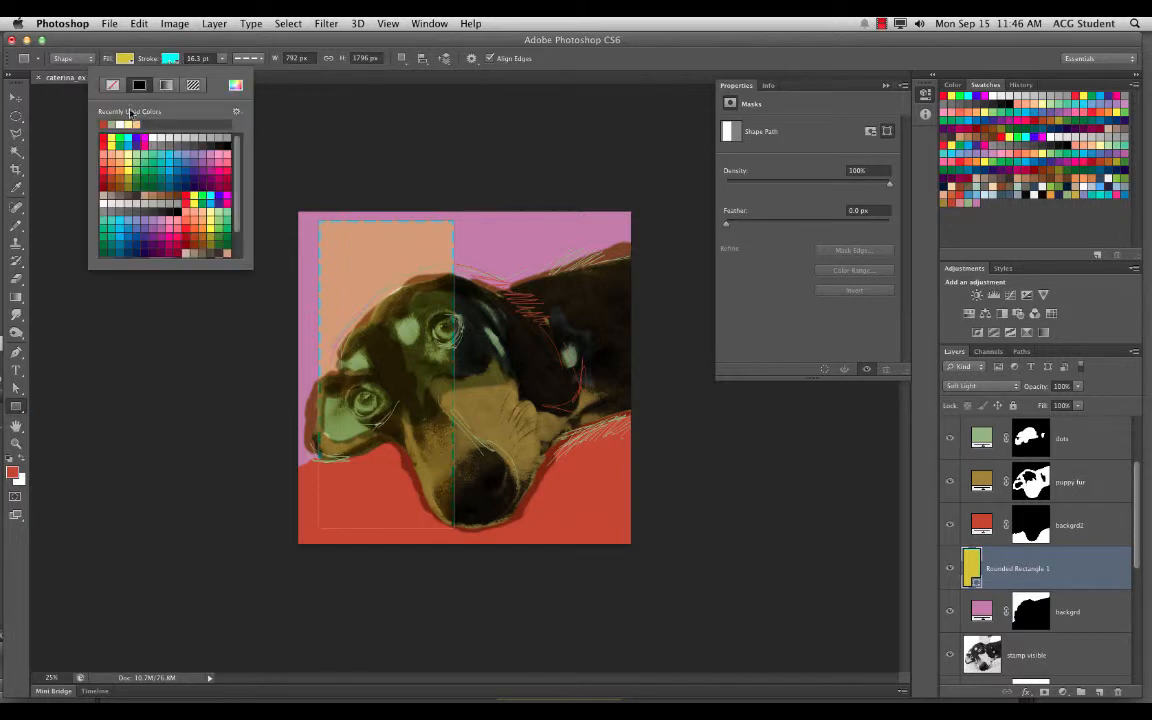
click(113, 86)
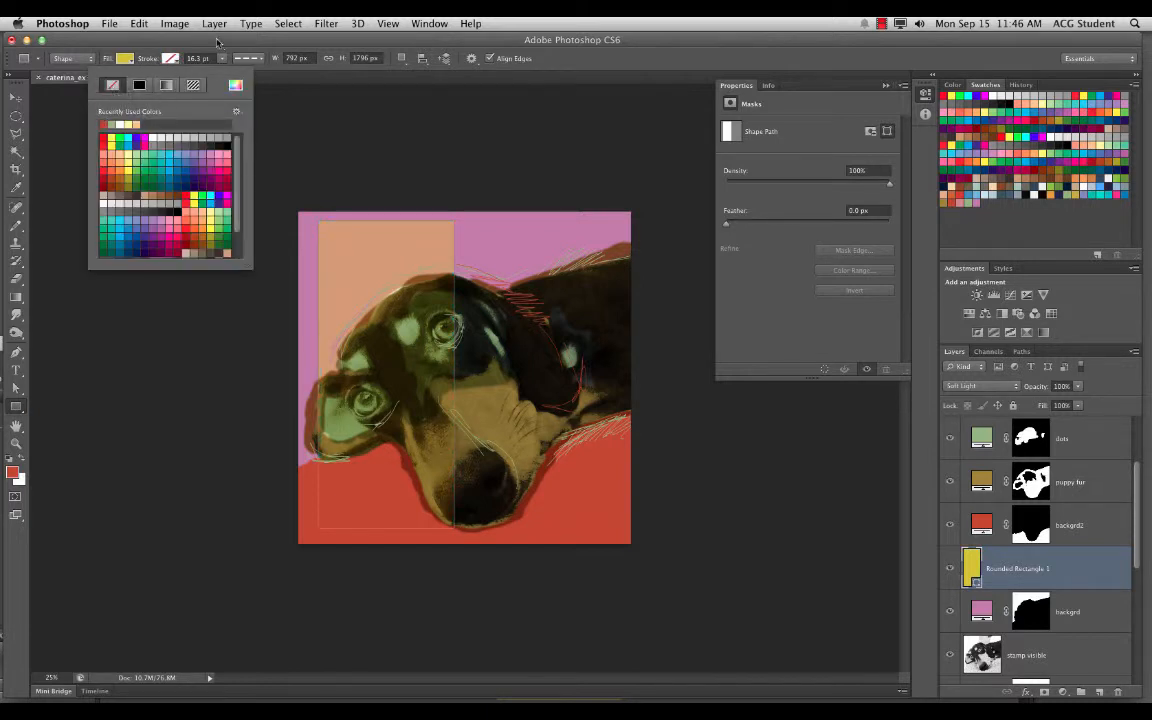
click(217, 42)
Move the yellow rectangle down and left to the canvas's left edge, starting level with the top of the dog's head, and deselect the layers.
click(16, 97)
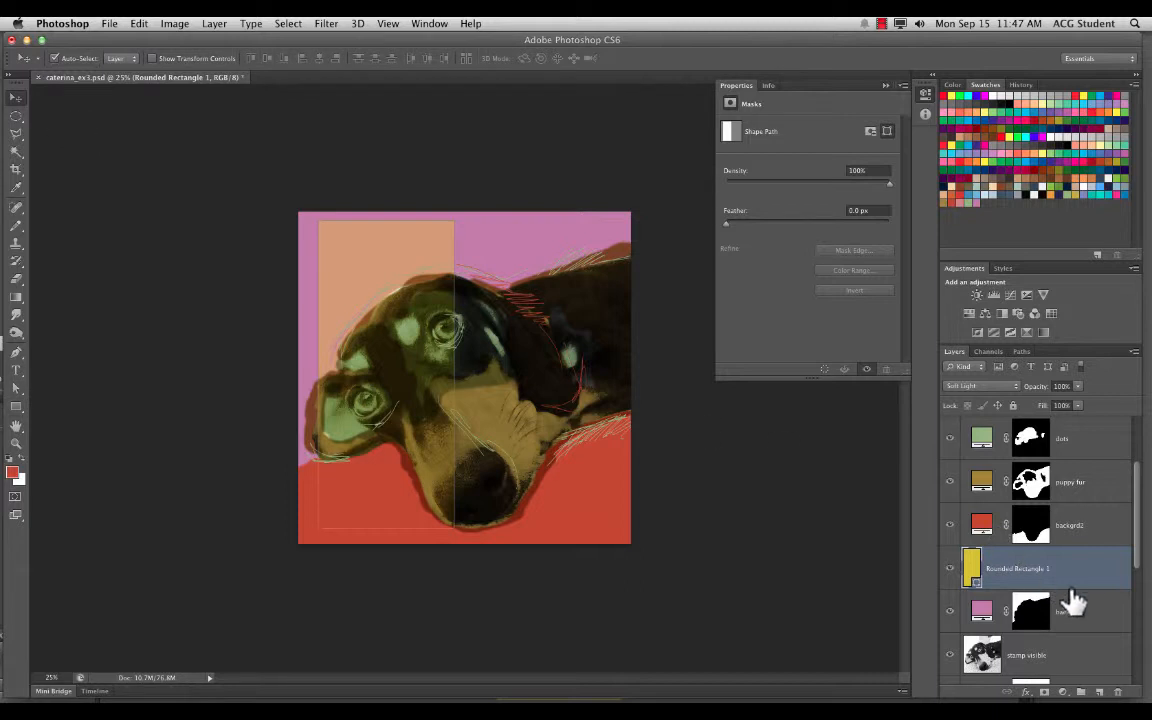
click(1070, 605)
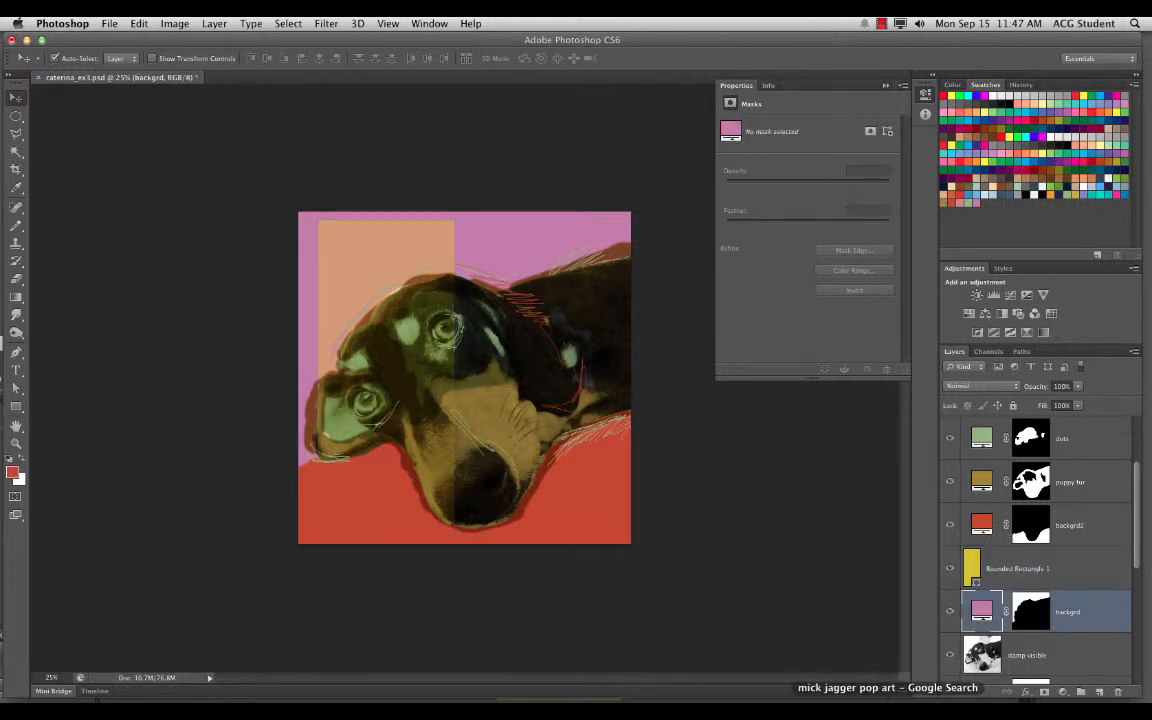
mouse_move(412, 358)
mouse_down()
mouse_move(363, 305)
mouse_move(330, 335)
mouse_move(380, 334)
mouse_move(406, 348)
mouse_up()
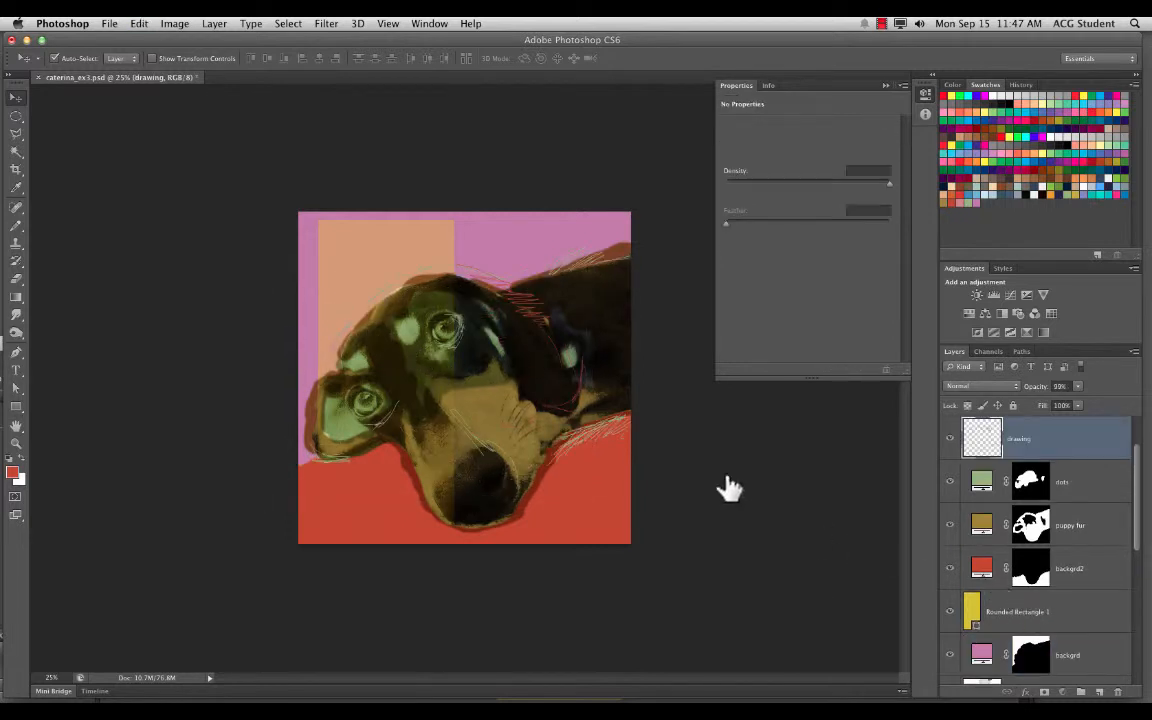
drag(352, 247, 302, 316)
click(255, 232)
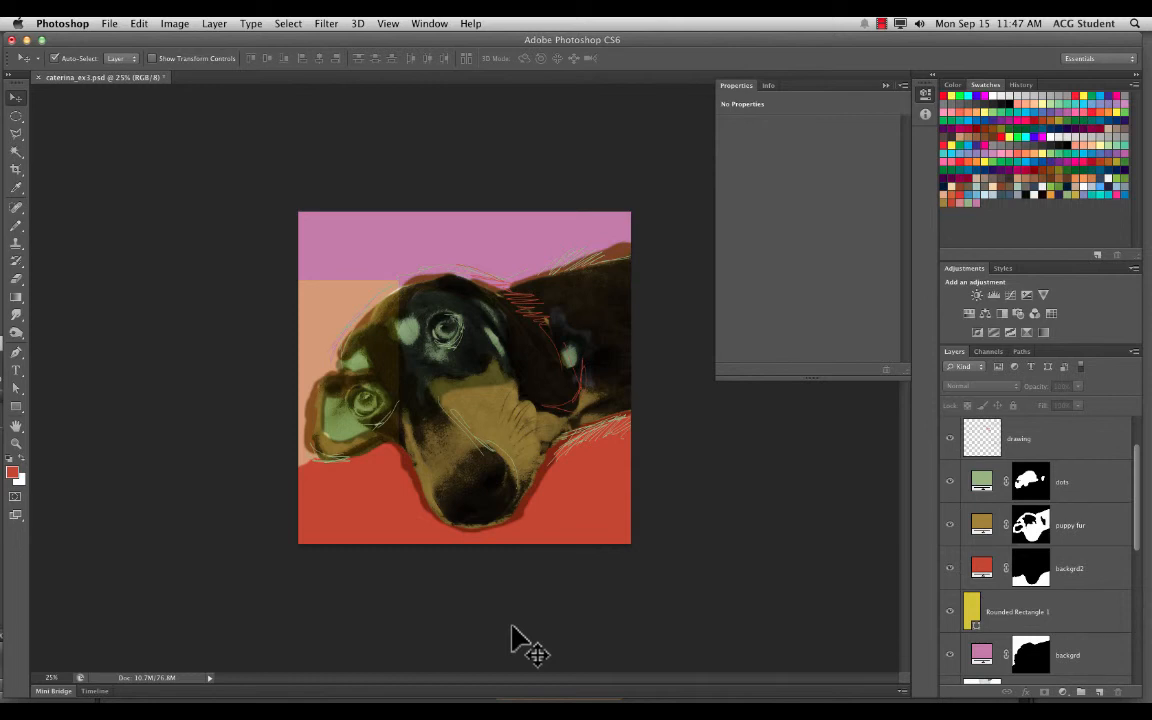
click(877, 25)
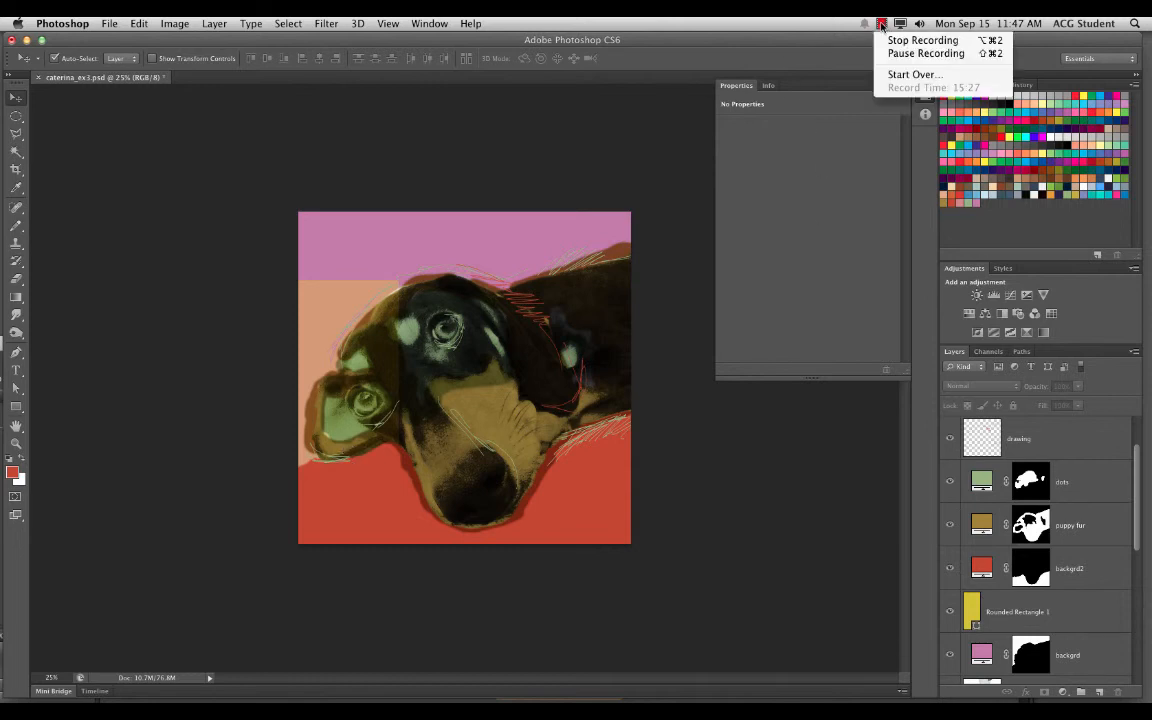